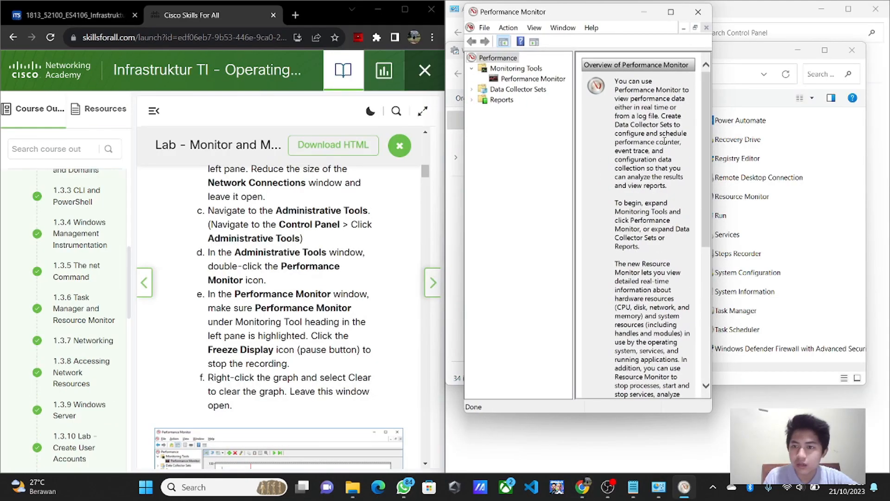
Step: Minimize OBS and highlight the 1.2.11 and 1.3.10 lab titles on the myITS assignment page
scroll(711, 167, down, 2)
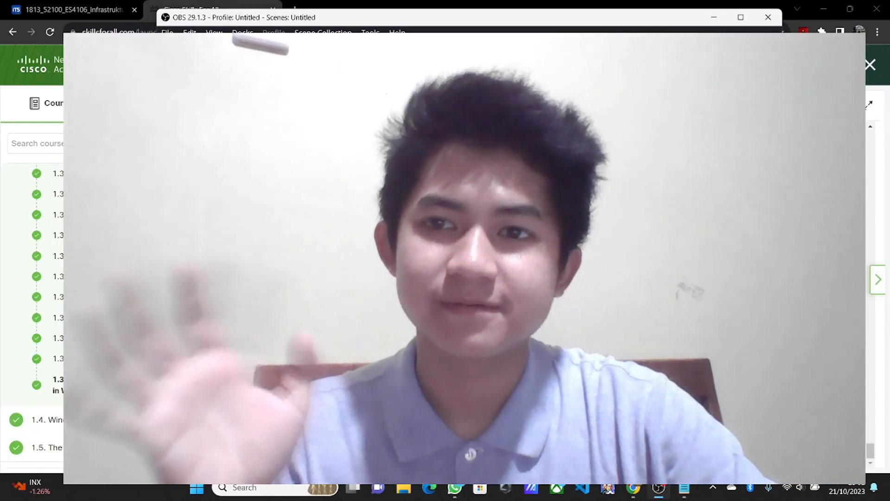
click(714, 17)
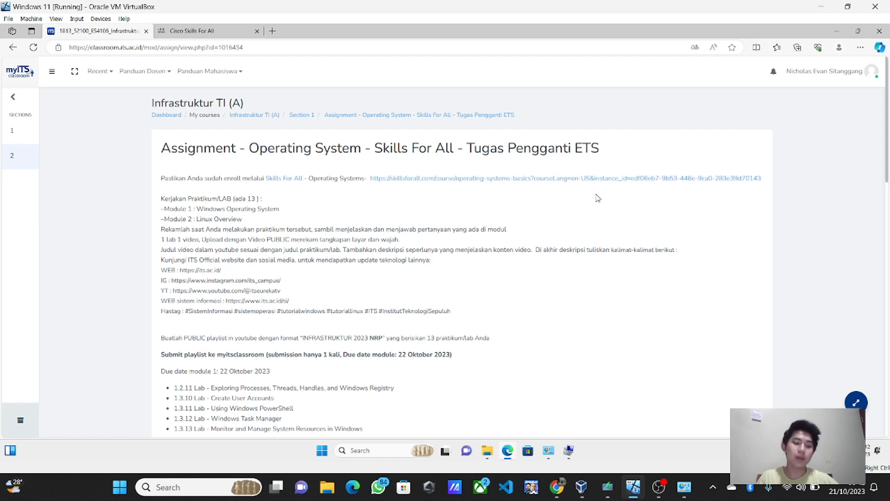
drag(276, 399, 211, 388)
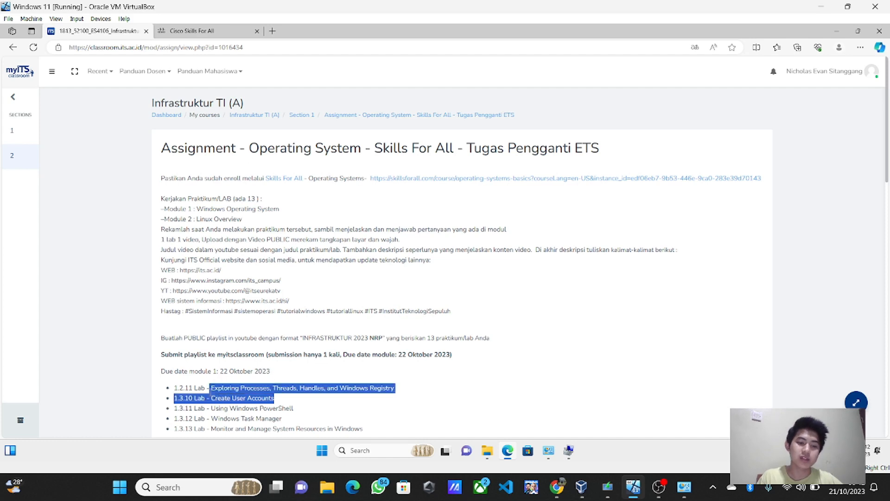
click(311, 99)
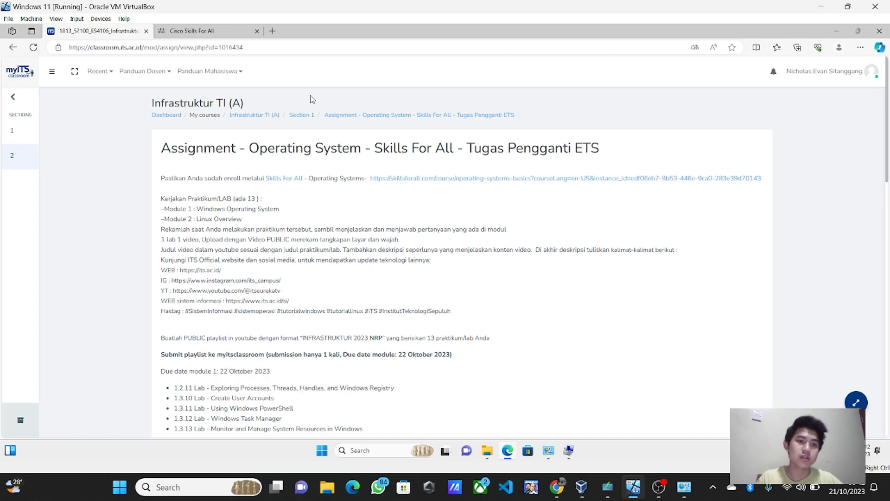
Step: Open the 1.3.10 'Lab - Create User Accounts' document in Skills For All and scroll to Part 1 Step 2
click(206, 30)
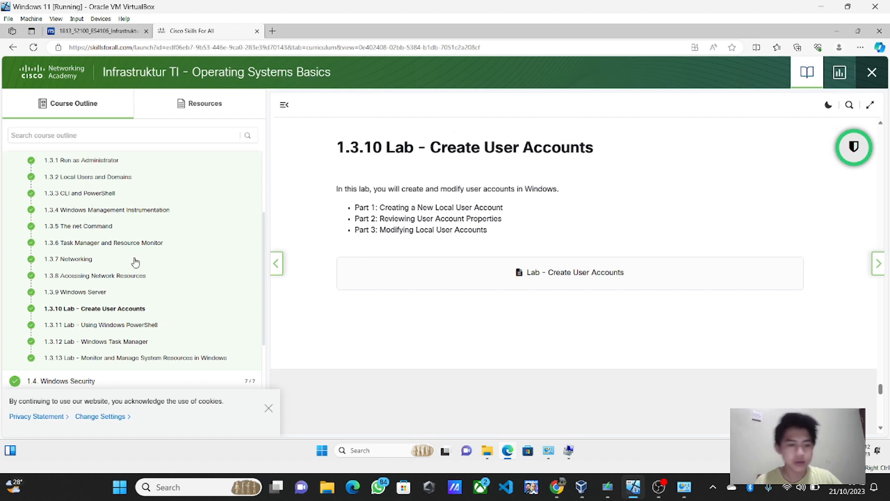
scroll(130, 266, up, 1)
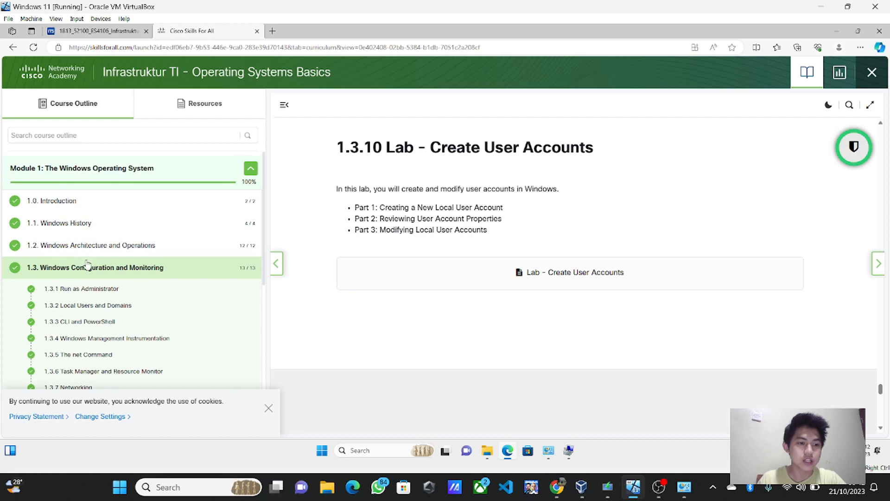
scroll(86, 266, down, 4)
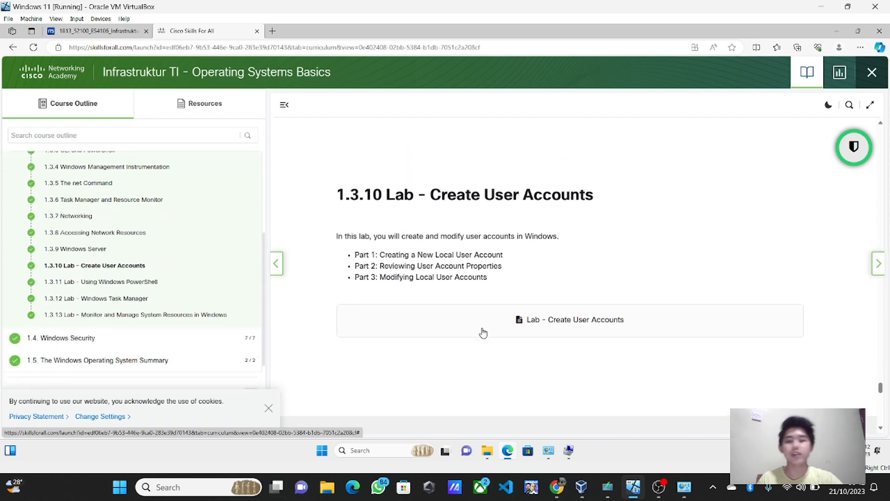
click(505, 336)
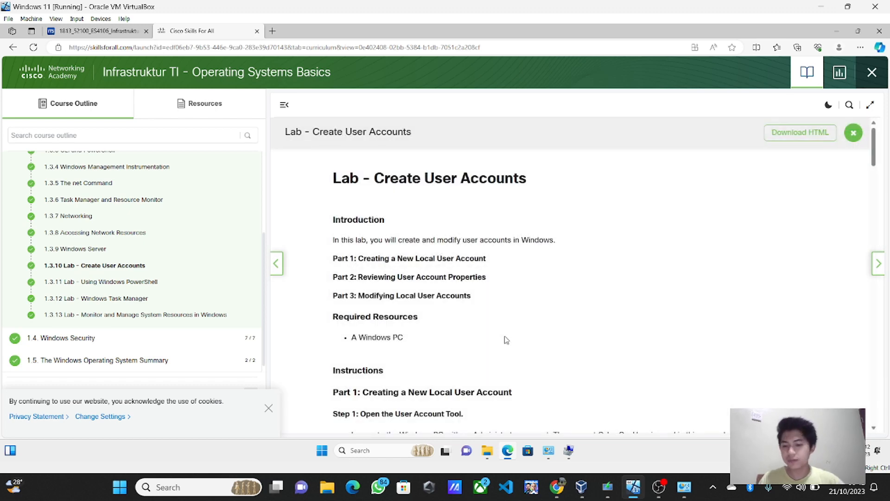
scroll(545, 338, down, 1)
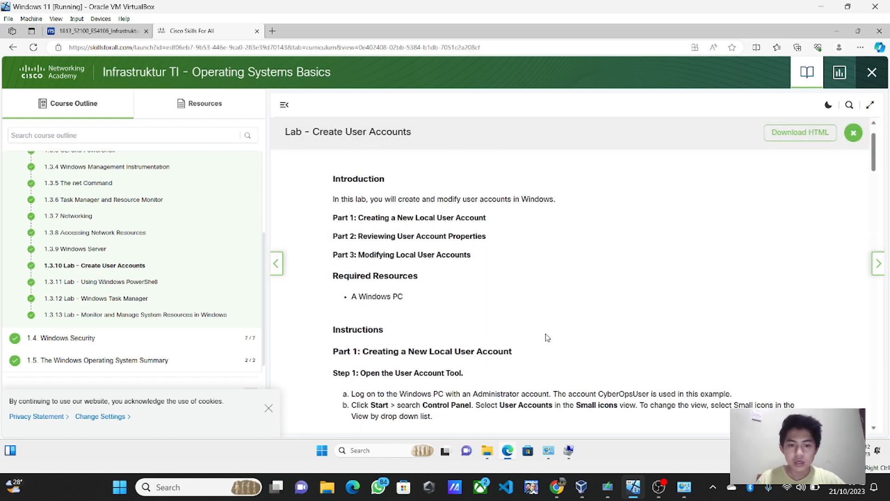
scroll(499, 266, up, 1)
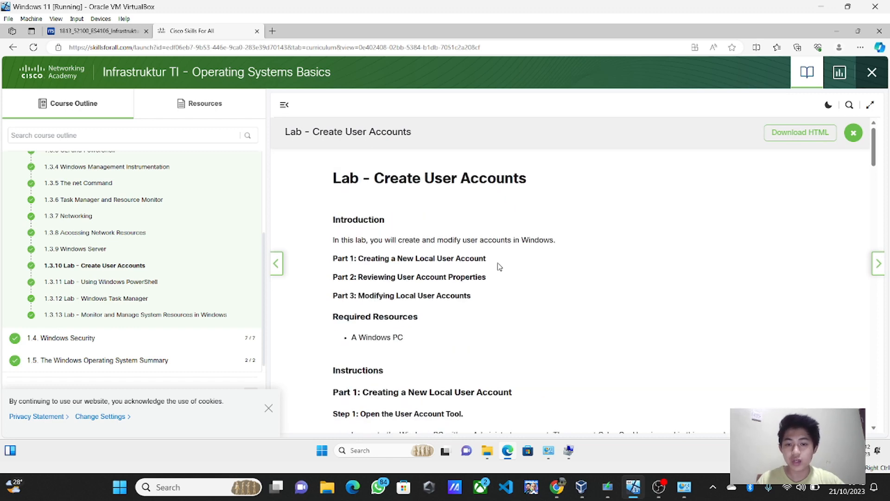
scroll(500, 266, down, 1)
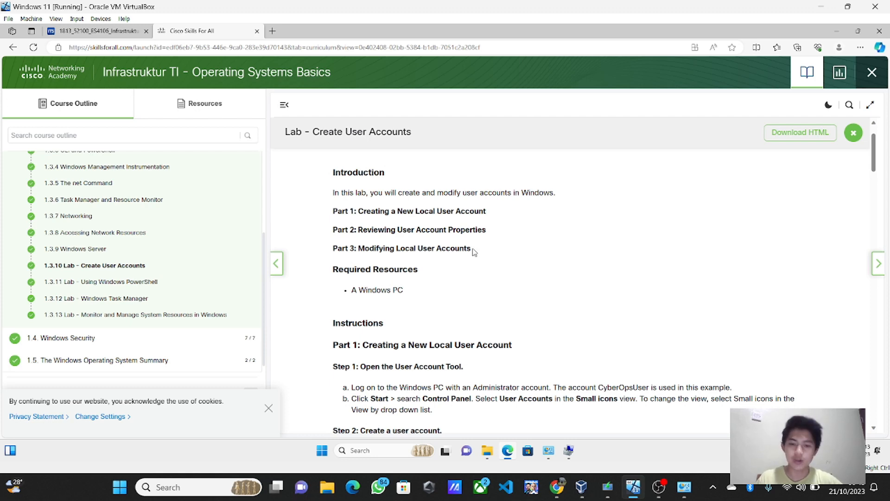
scroll(499, 292, down, 3)
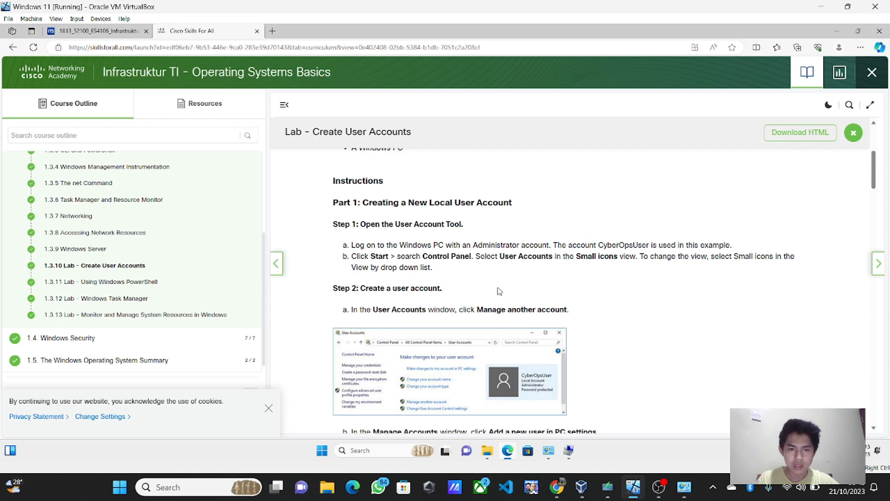
scroll(499, 292, down, 1)
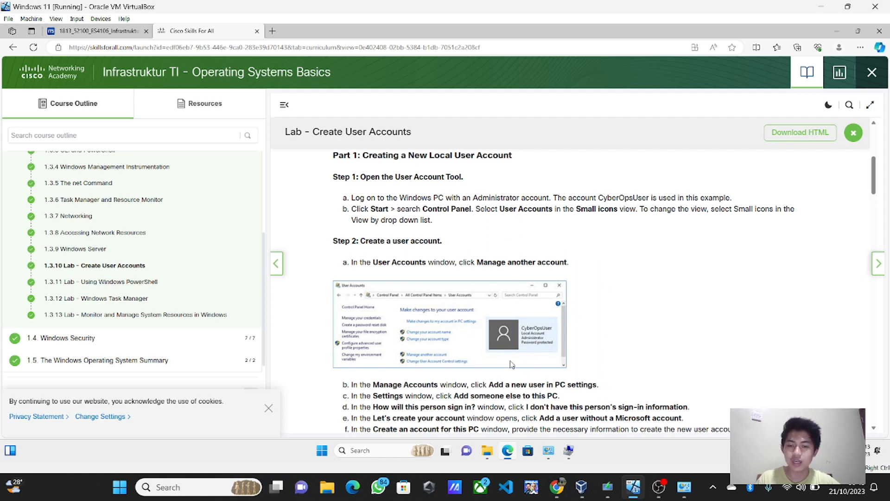
Step: Open Control Panel via a 'control' search and snap it right, with the course browser on the left
click(322, 451)
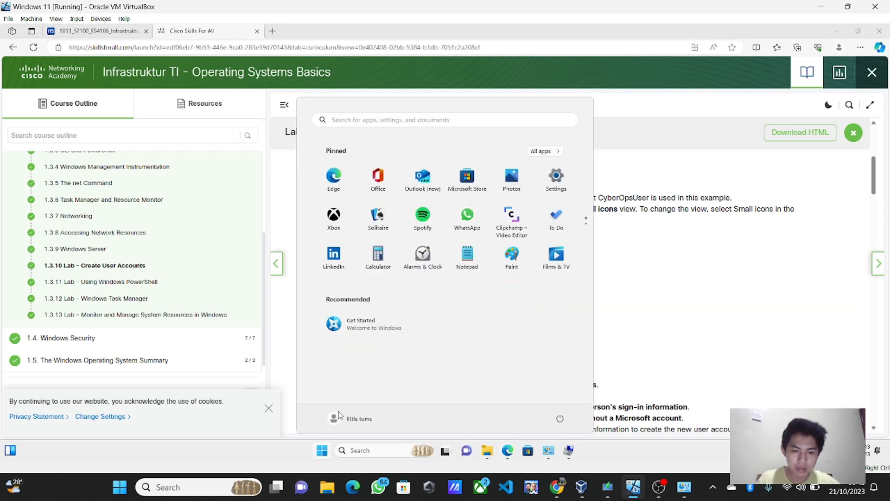
click(339, 416)
click(351, 417)
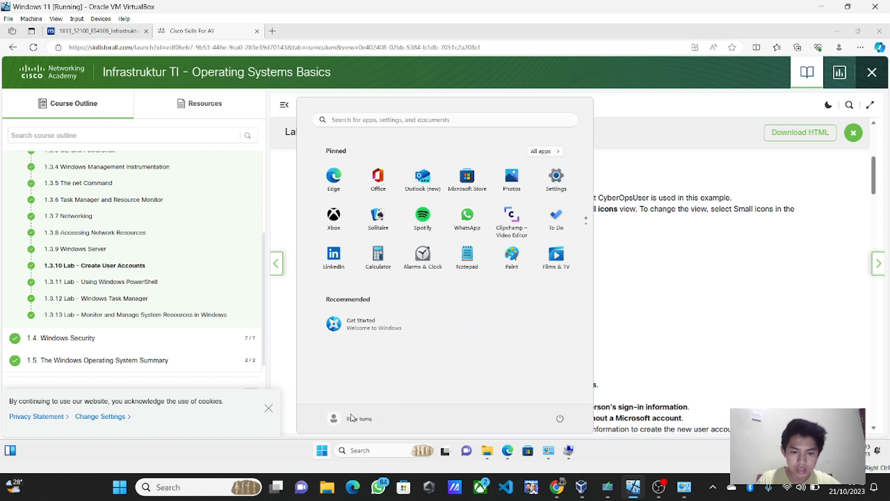
click(613, 345)
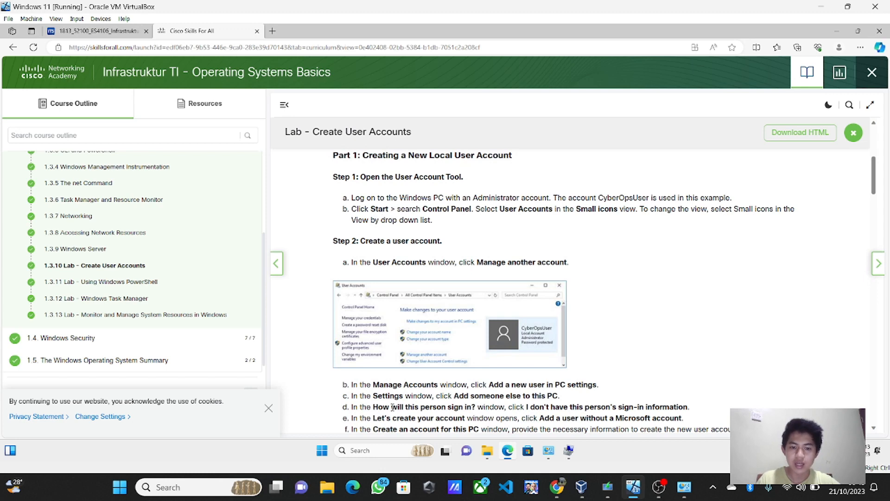
click(375, 451)
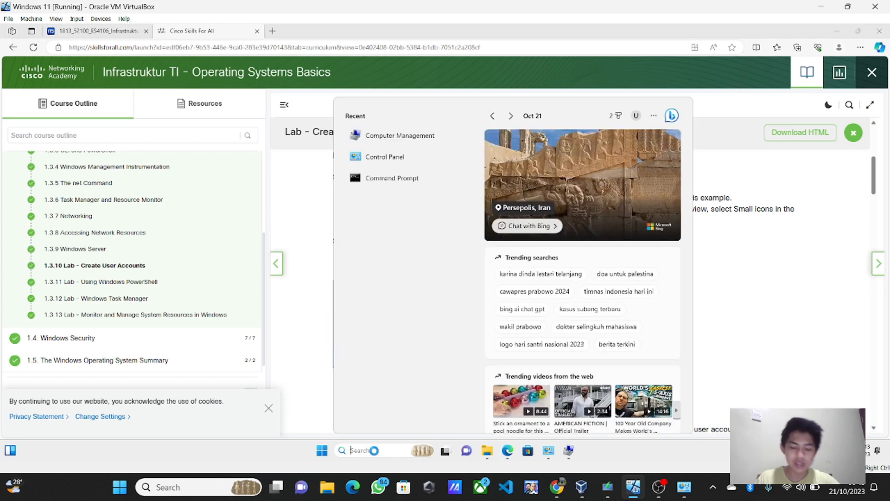
text(control)
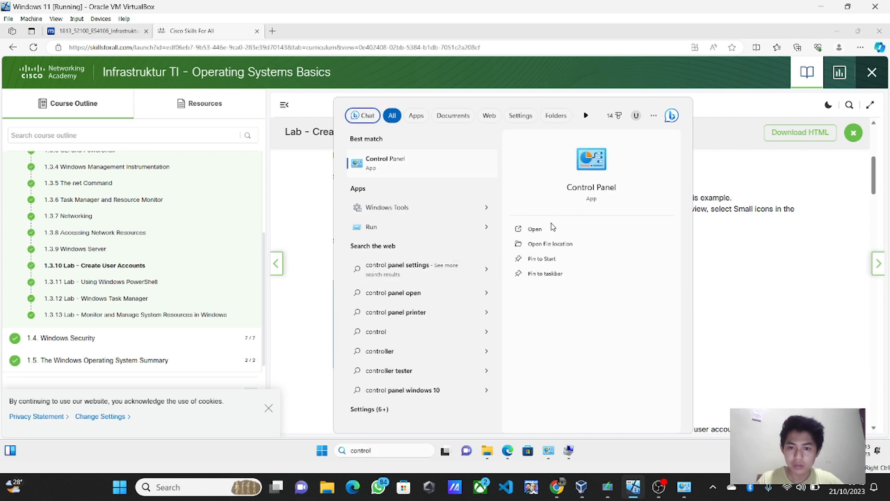
click(530, 228)
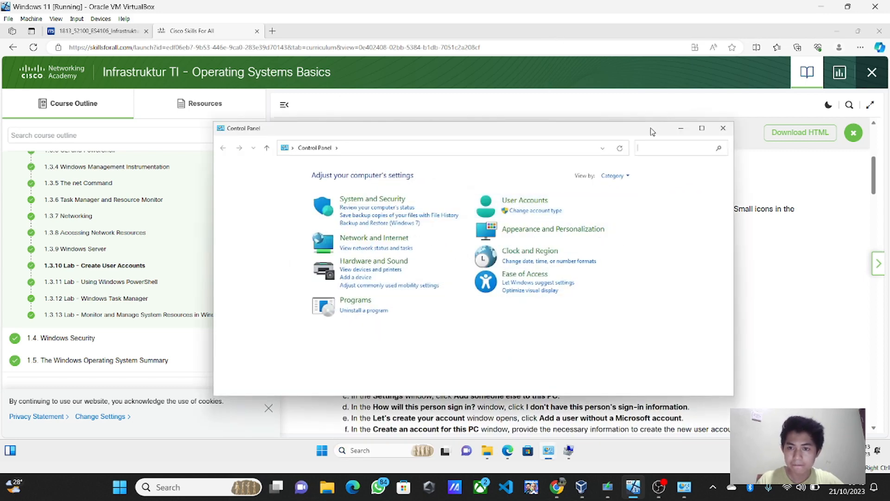
drag(652, 131, 677, 92)
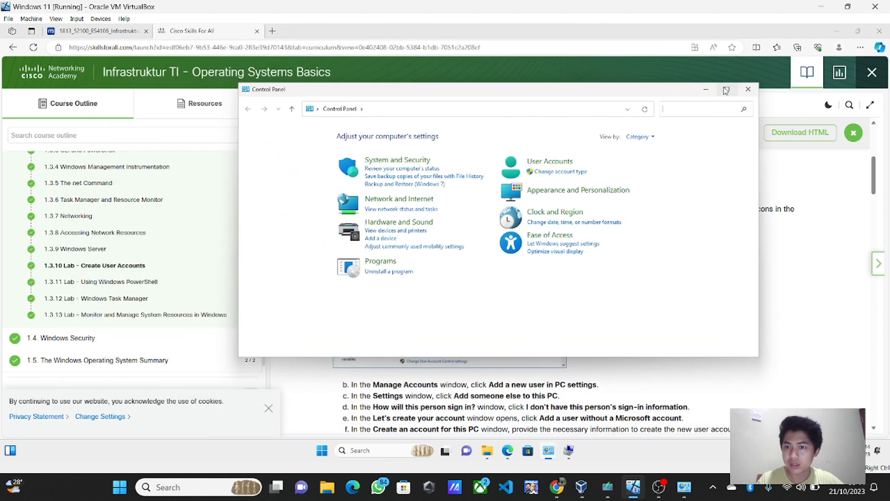
mouse_move(726, 90)
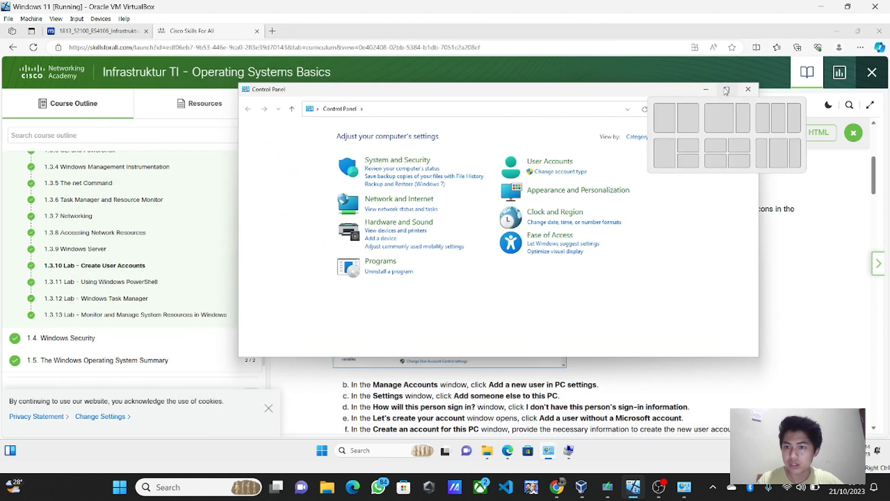
click(694, 120)
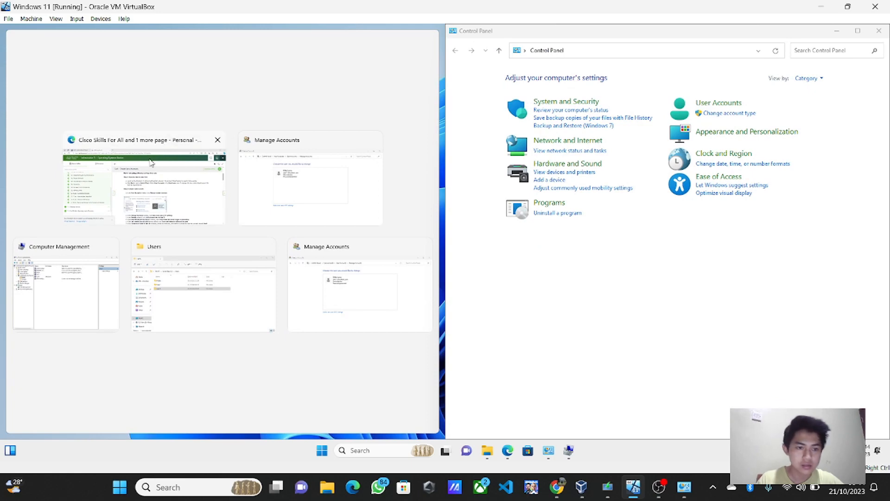
click(150, 162)
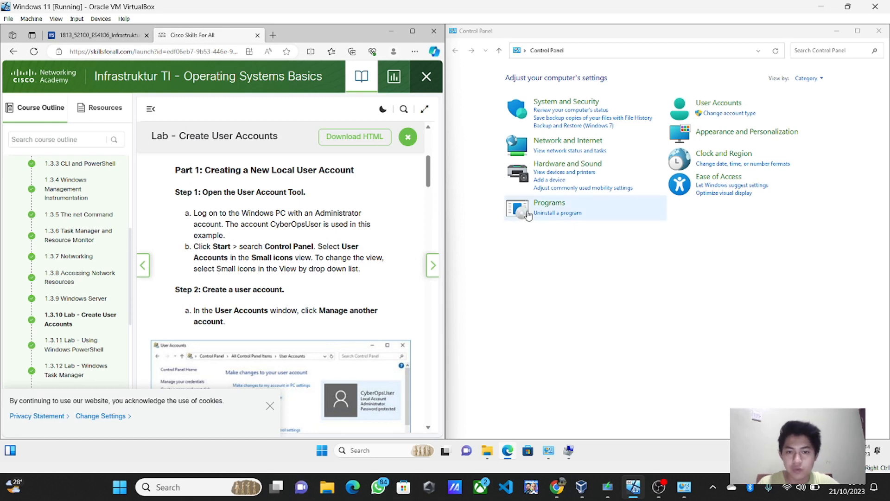
Step: Go to Change account type and start adding a new user in PC settings
click(724, 115)
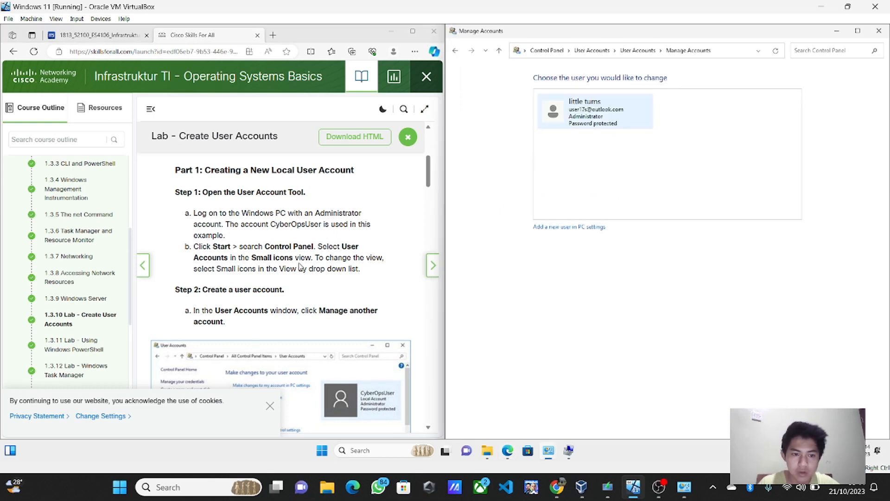
scroll(299, 266, down, 1)
scroll(299, 266, down, 3)
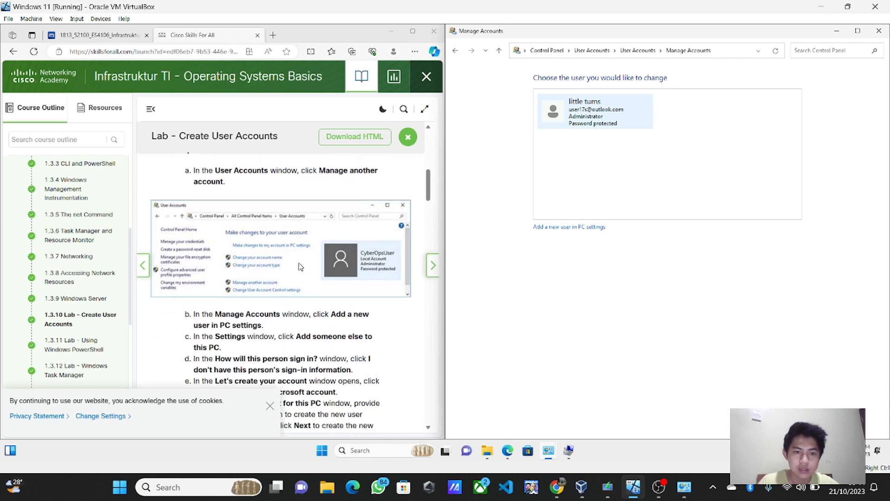
scroll(333, 216, up, 4)
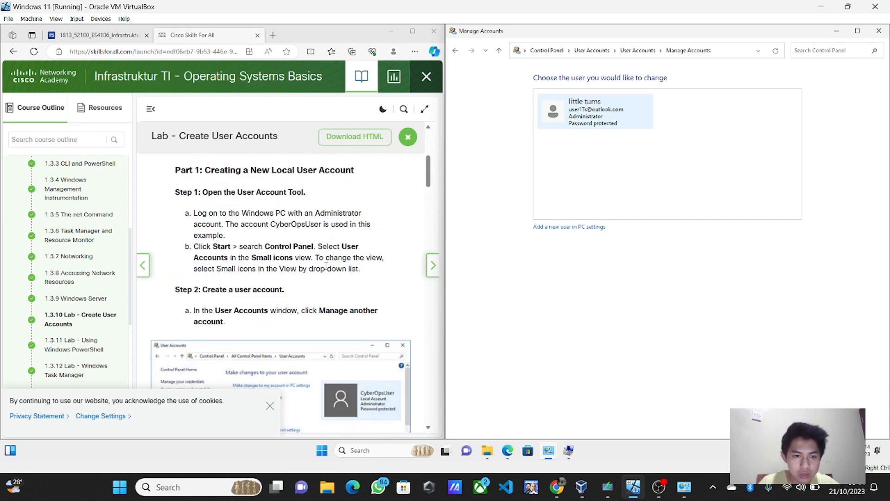
scroll(319, 280, down, 3)
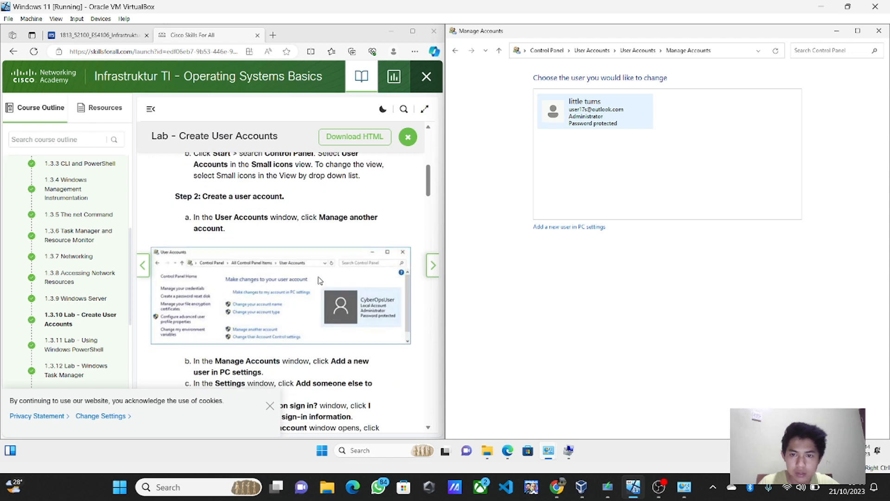
click(566, 227)
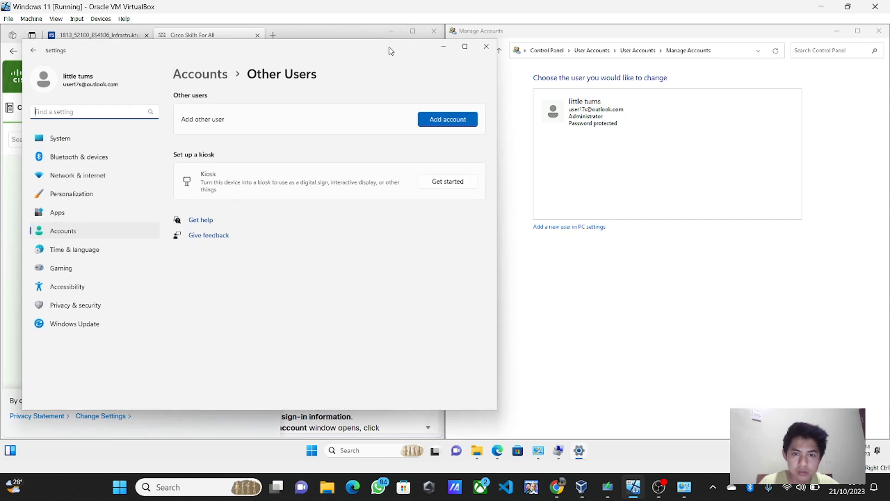
Step: Snap the Settings Other Users page to the right half and scroll the lab to steps c–f
drag(389, 47, 774, 54)
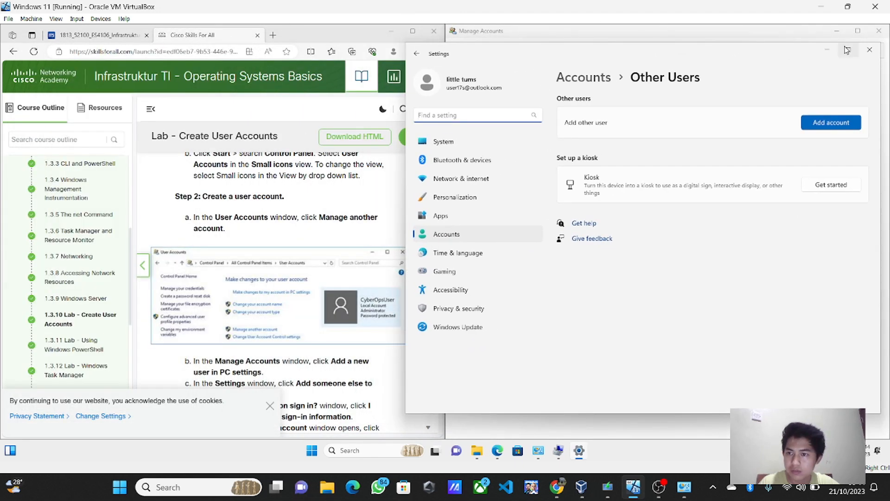
mouse_move(847, 50)
click(772, 78)
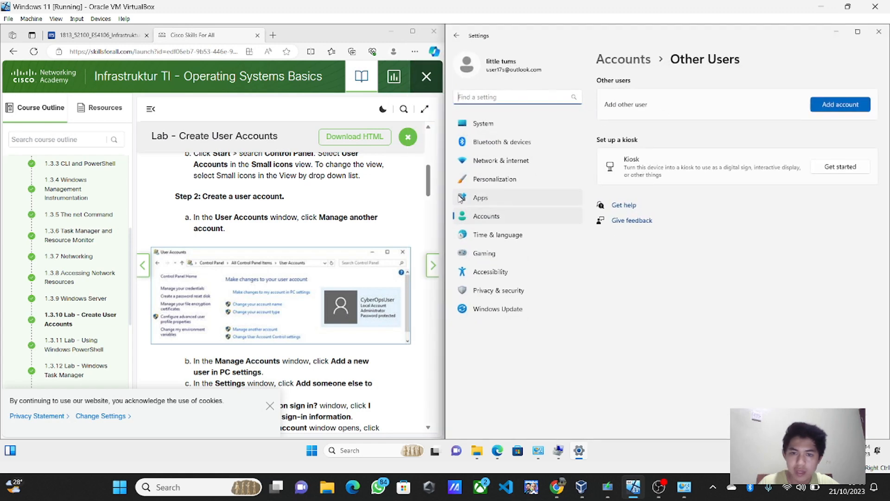
scroll(303, 235, down, 3)
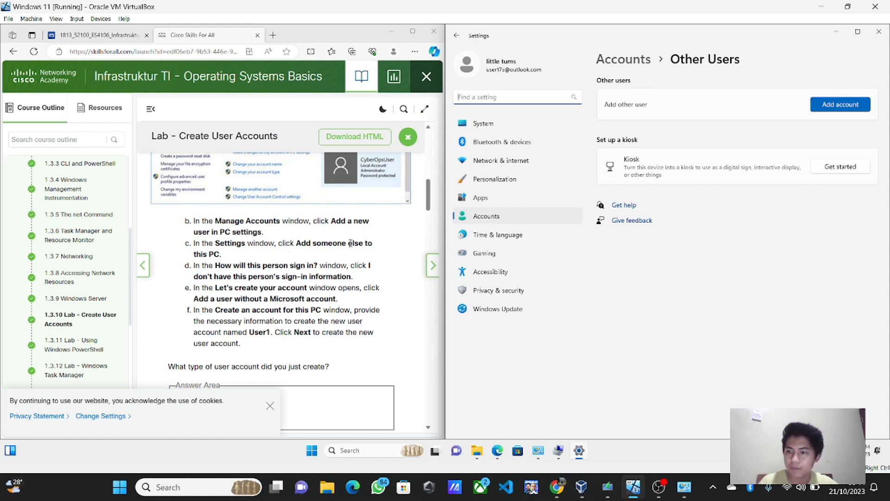
scroll(353, 239, down, 1)
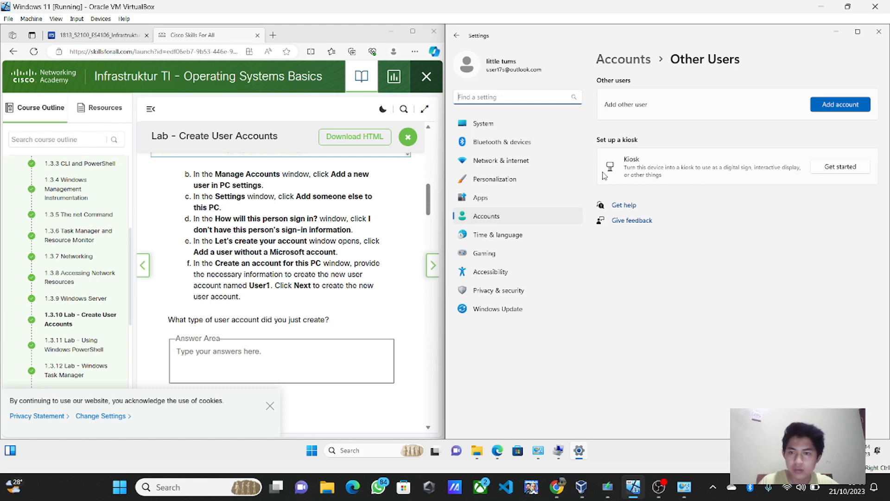
Step: Create a local user named 'LAB 2' without a Microsoft account or sign-in information
click(818, 107)
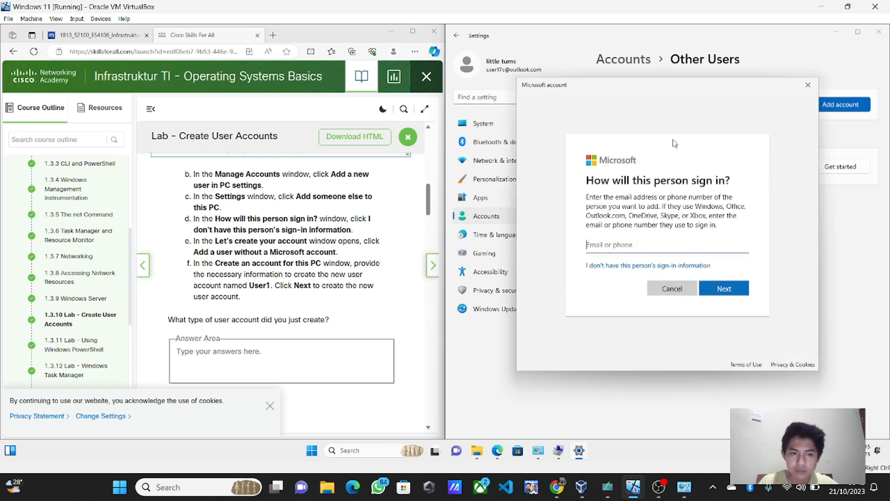
click(661, 266)
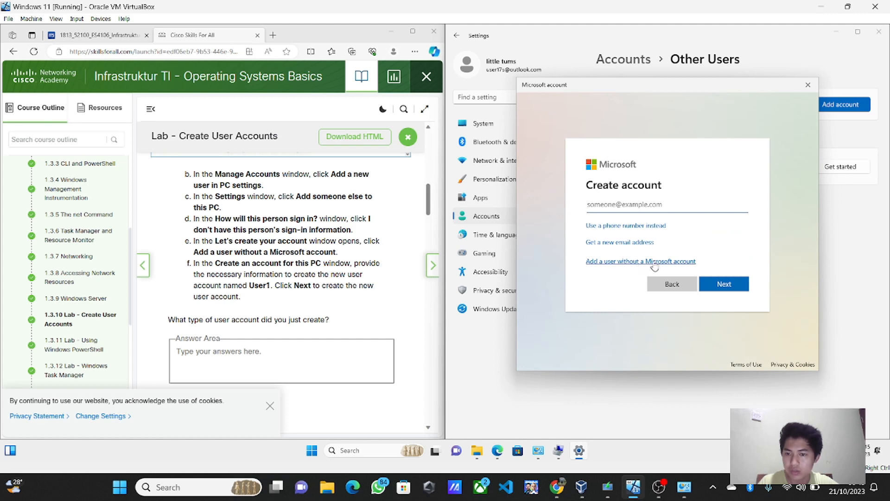
click(655, 263)
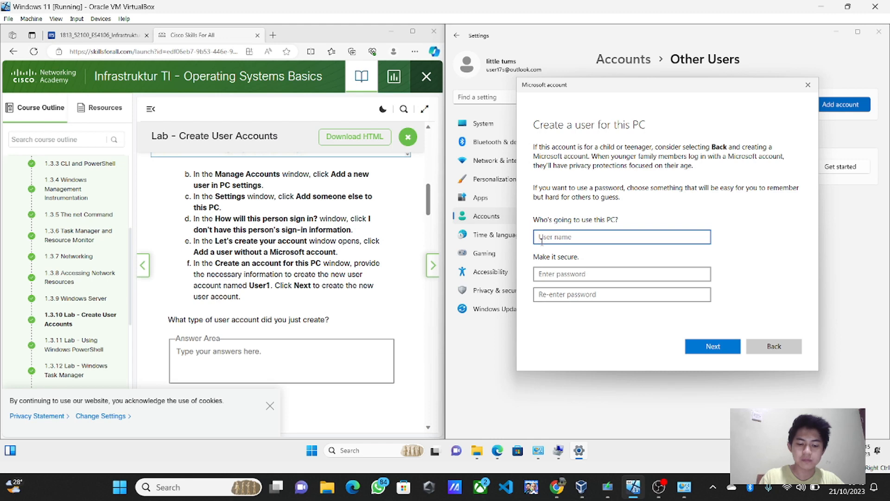
text(LAB)
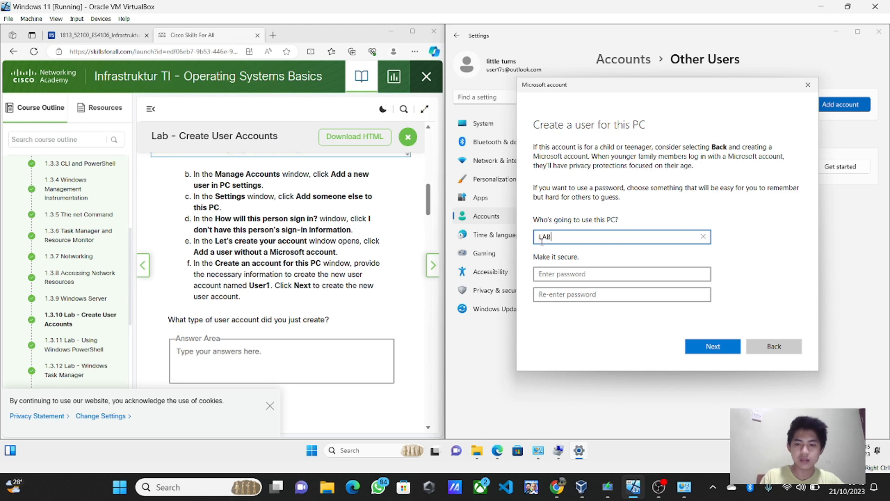
text( 3)
key(BackSpace)
text(2)
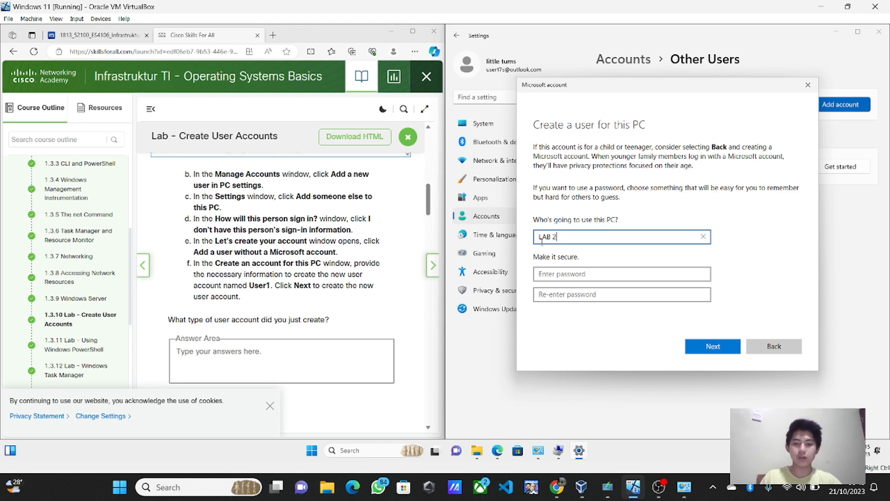
click(726, 351)
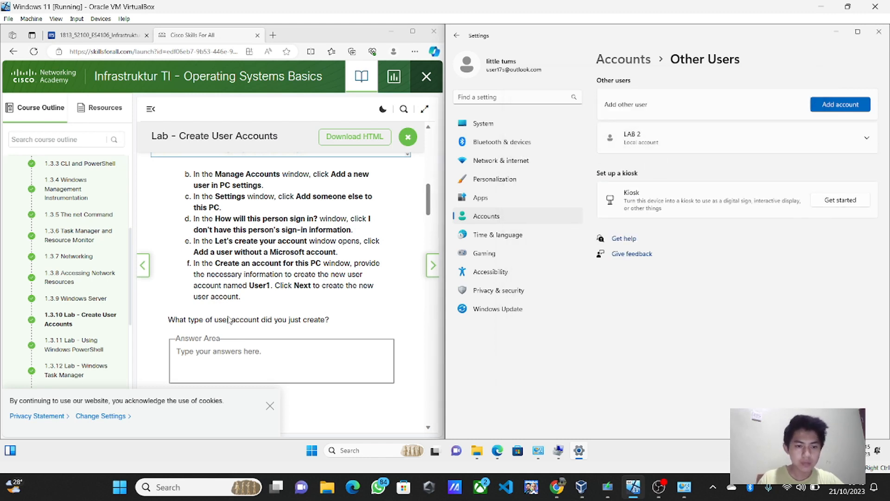
Step: Dismiss the cookie notice, answer 'Unadministered account' for the account-type question, and reveal the model answer
scroll(255, 330, down, 3)
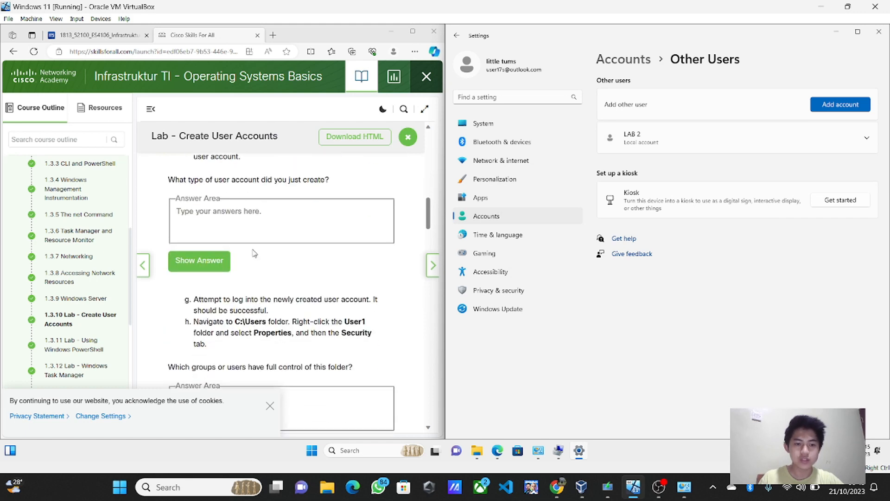
click(270, 407)
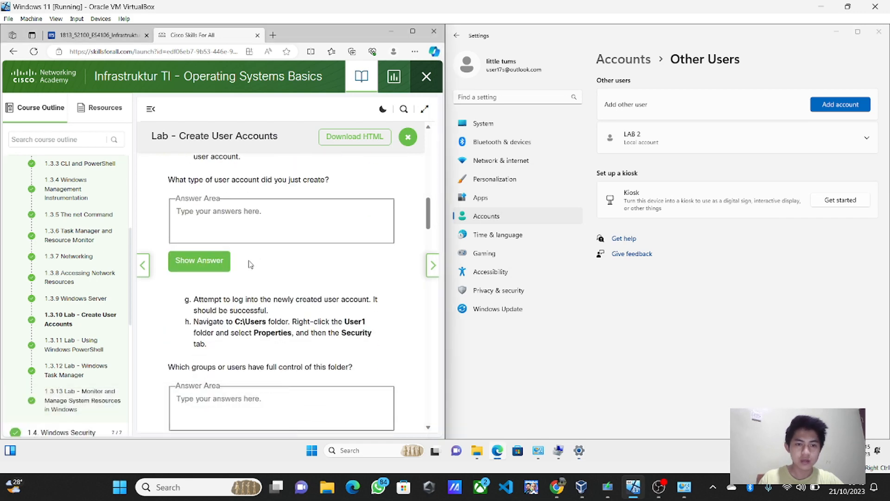
click(260, 220)
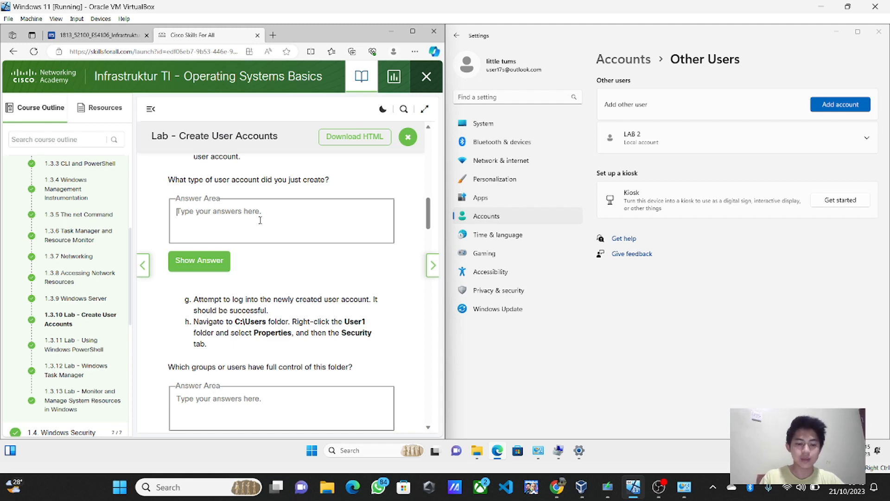
text(UNa)
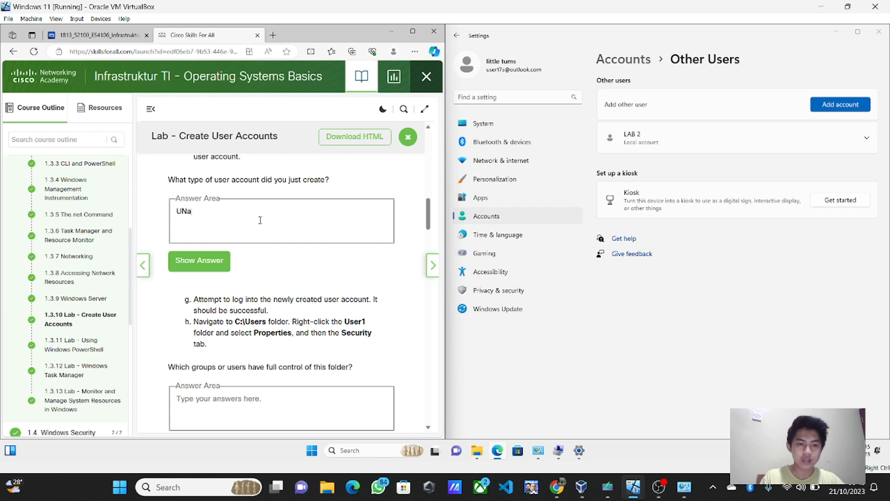
key(BackSpace)
key(BackSpace)
text(nadmini)
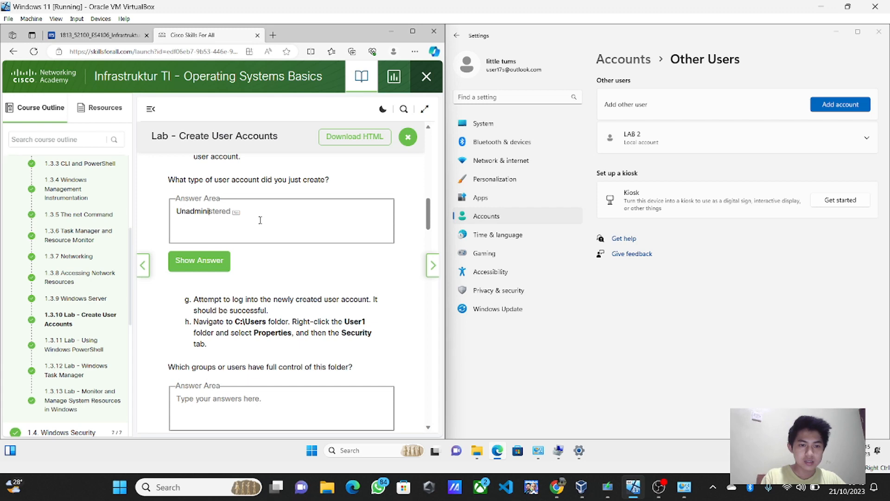
text(stered a)
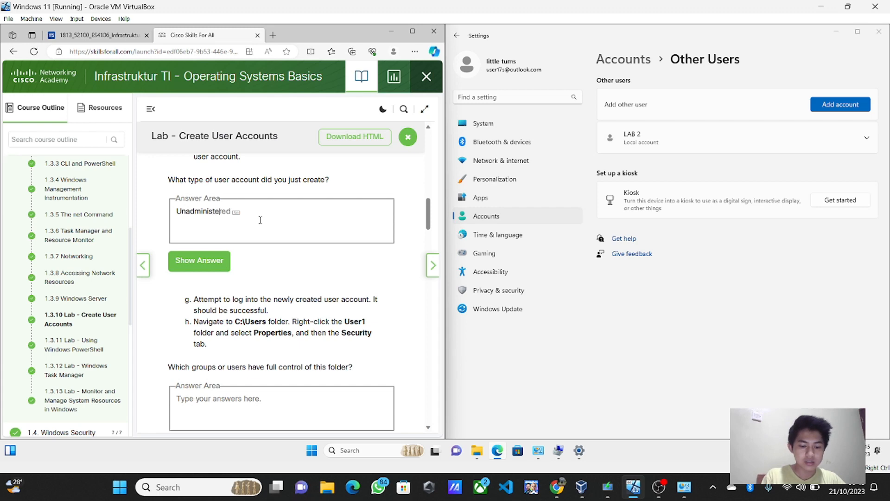
text(ccon)
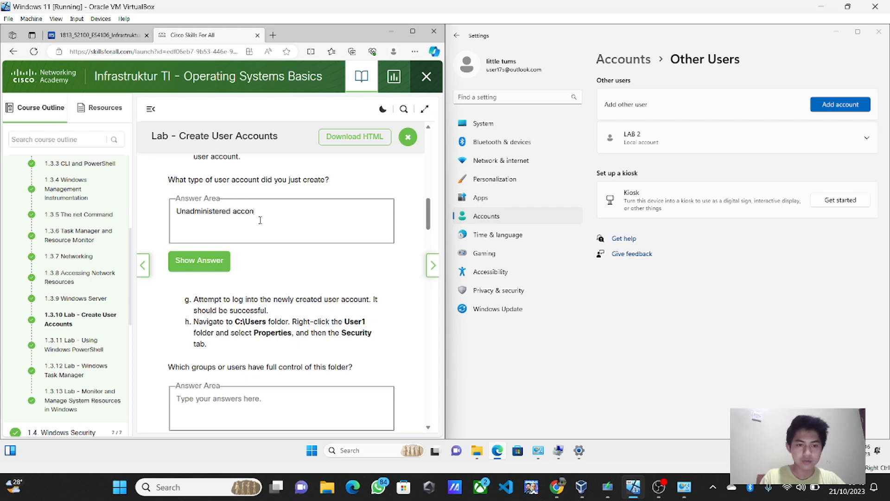
key(BackSpace)
text(unt)
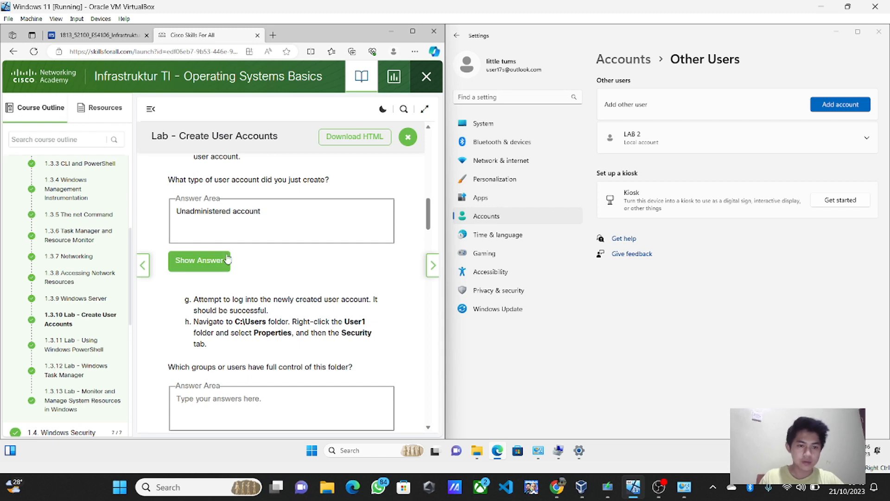
click(228, 260)
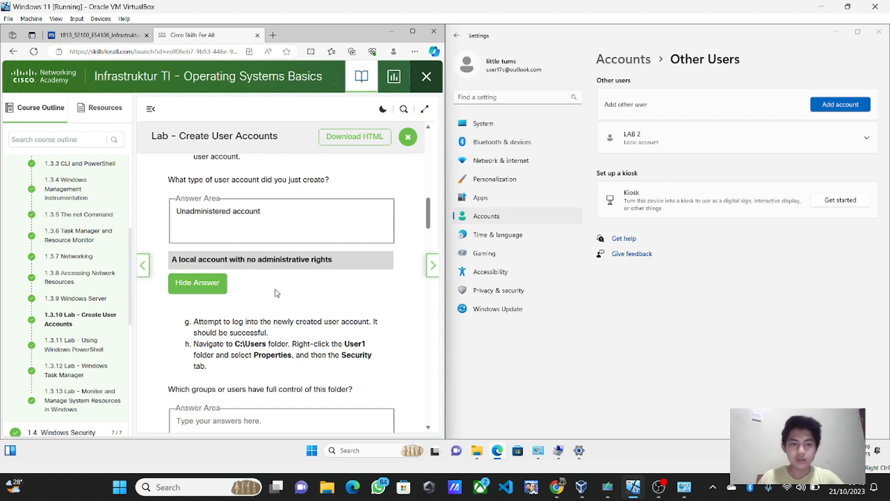
scroll(277, 293, down, 3)
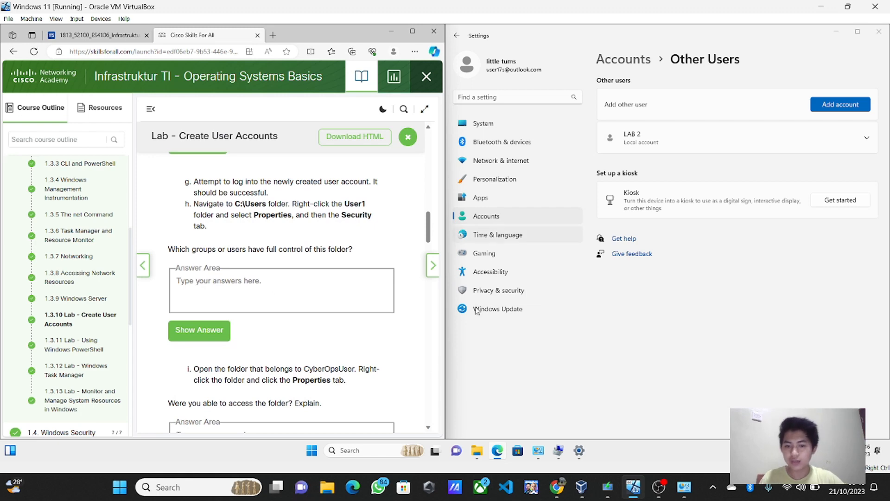
Step: Minimize the browser, Settings, Manage Accounts and Users windows, then switch user to LAB 2
click(390, 31)
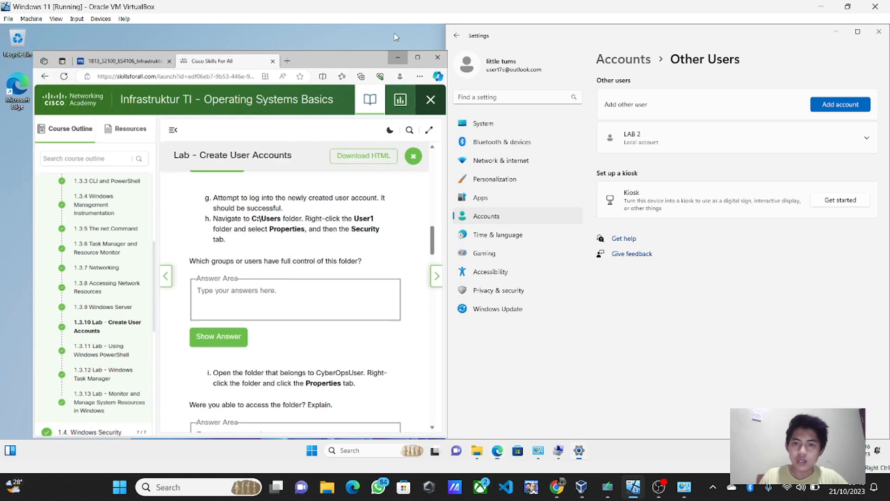
click(837, 32)
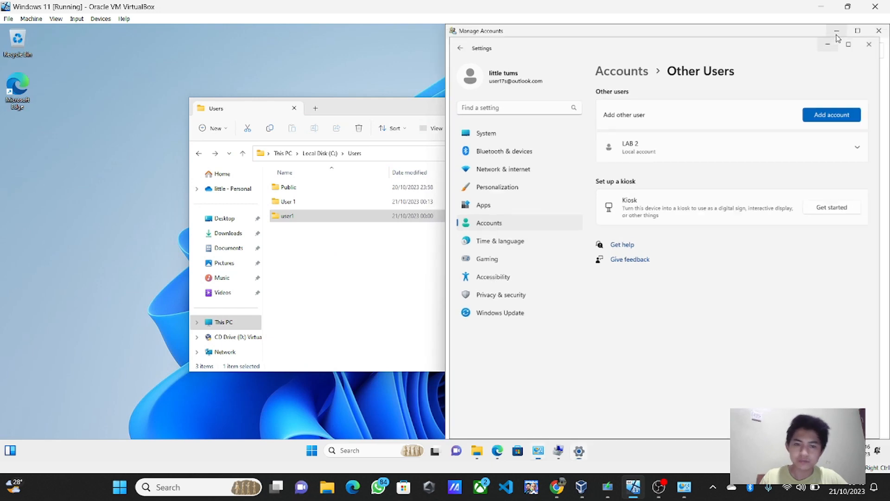
click(836, 31)
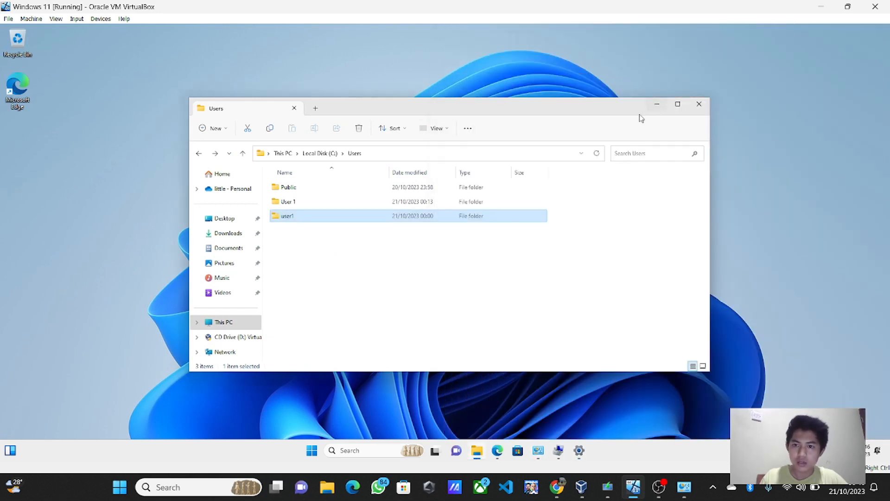
click(658, 104)
click(310, 452)
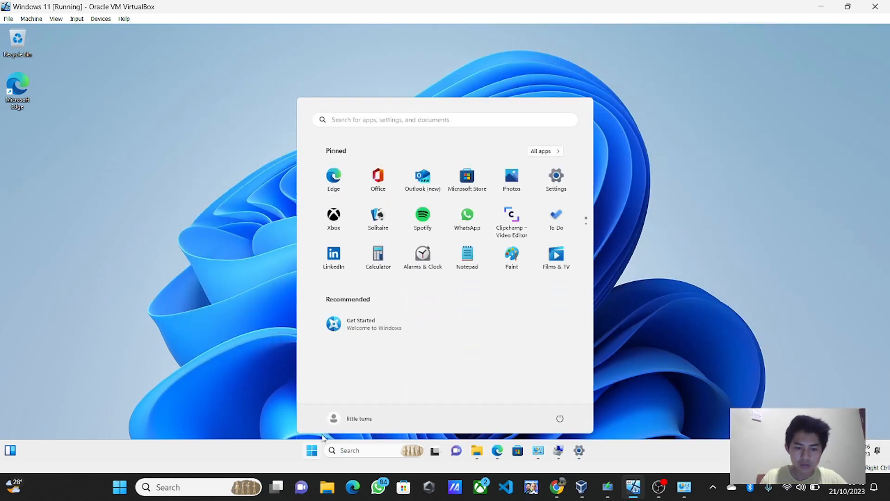
click(345, 415)
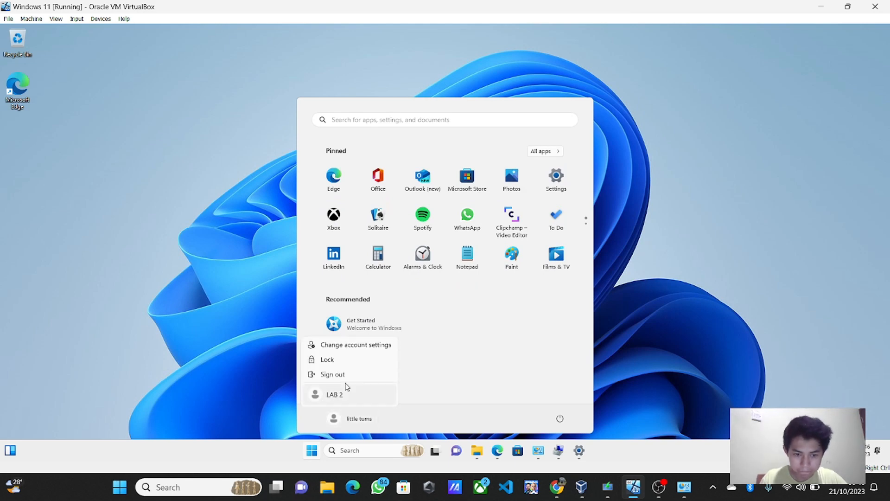
click(343, 394)
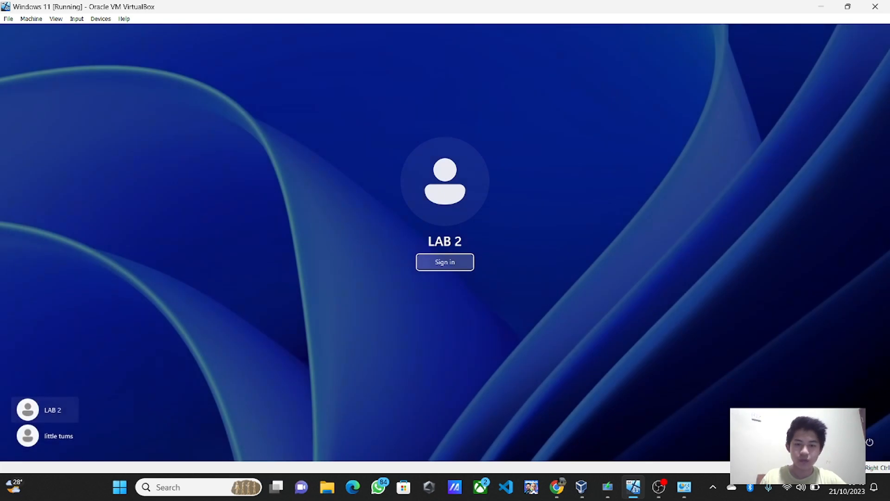
Step: Sign in as LAB 2 and accept the first-run privacy settings
click(444, 262)
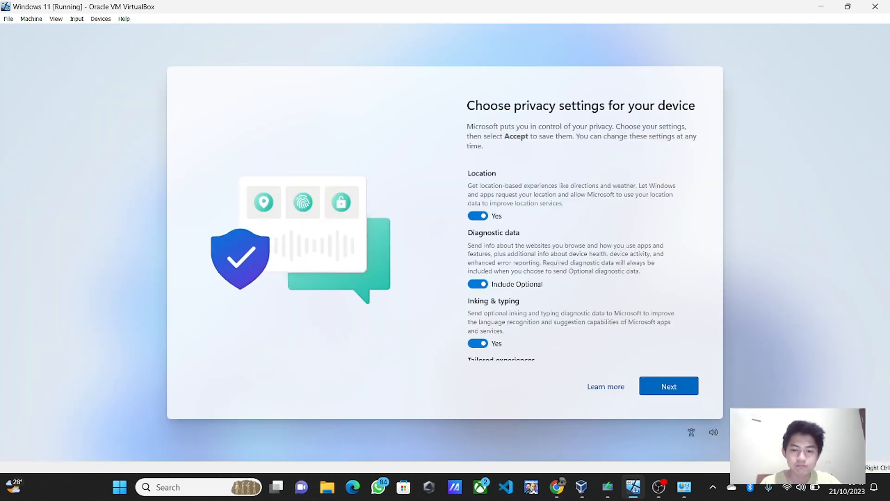
click(673, 389)
click(668, 390)
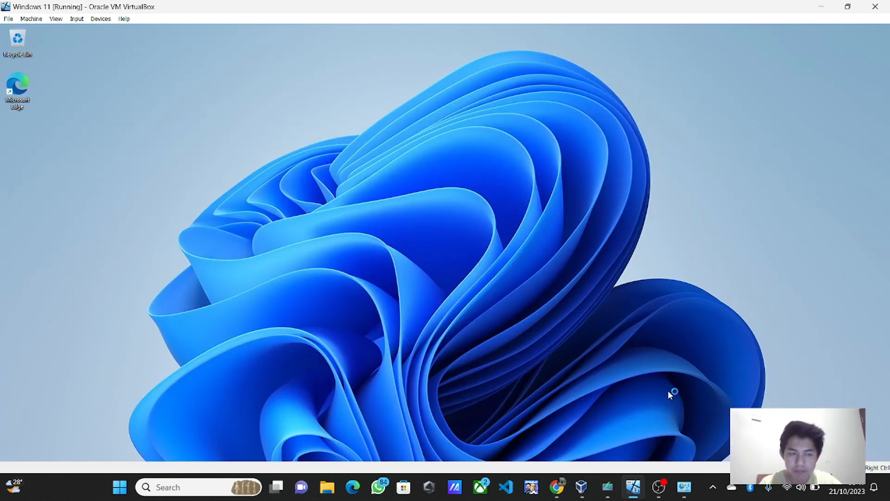
Step: Launch Edge and finish its first-run setup without signing in or importing Google data
key(super)
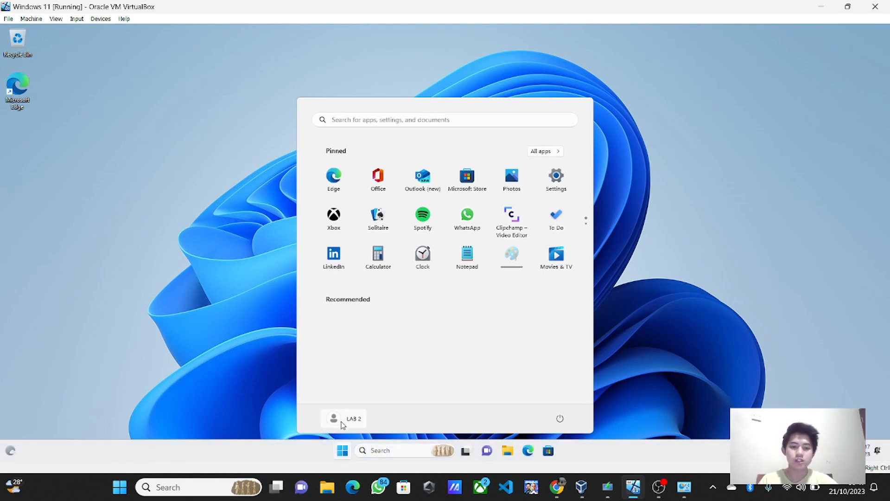
click(341, 422)
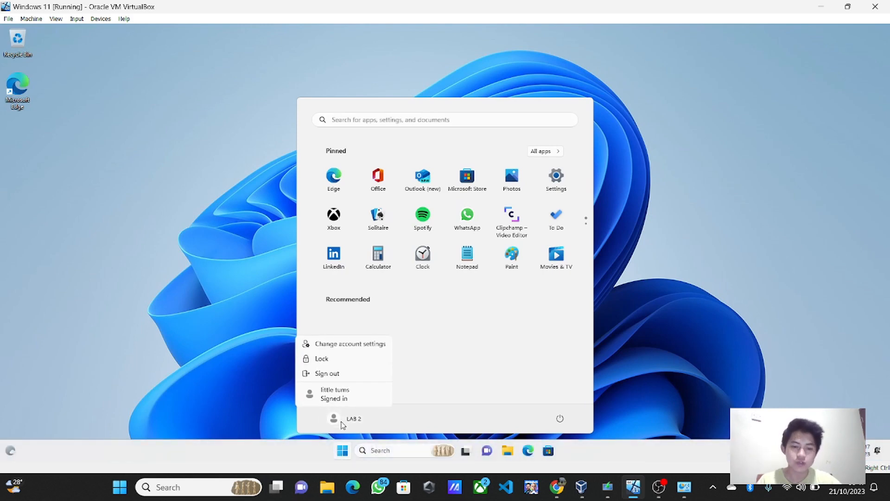
click(251, 355)
click(654, 261)
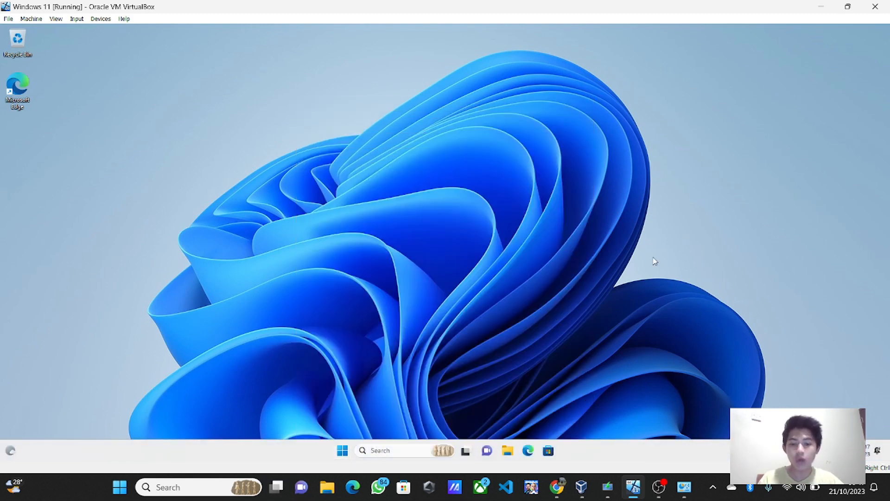
click(528, 449)
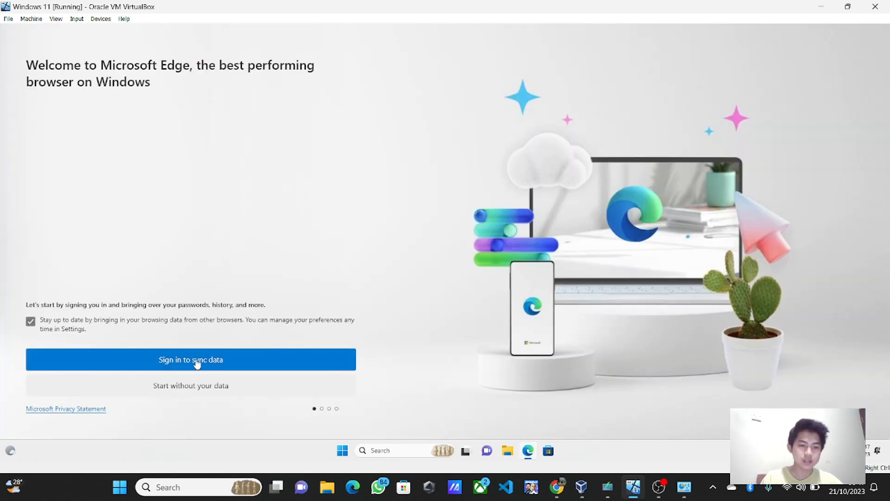
click(130, 394)
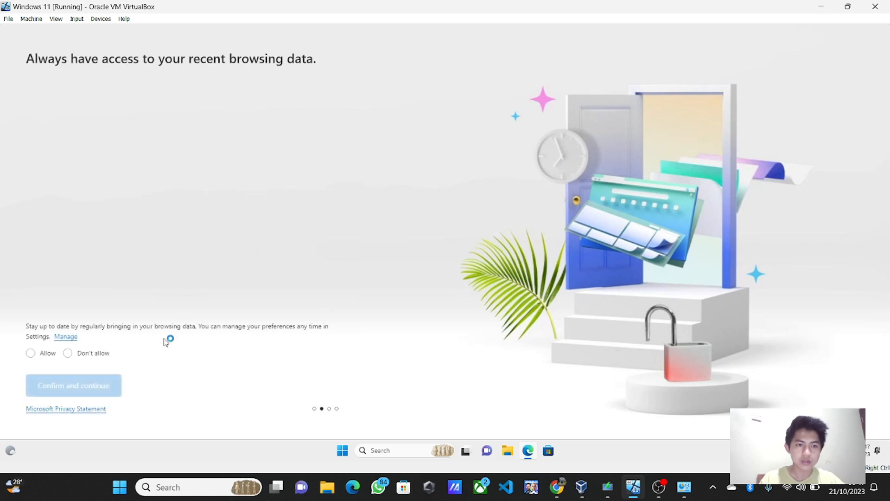
click(47, 353)
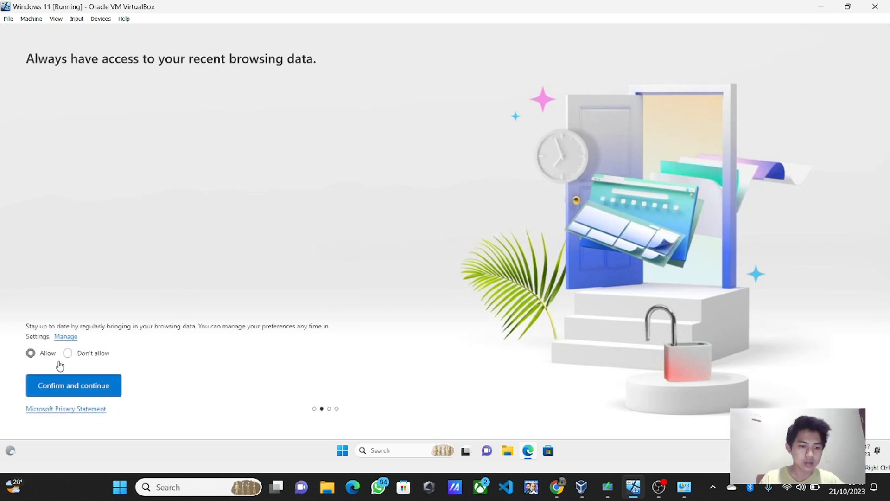
click(79, 385)
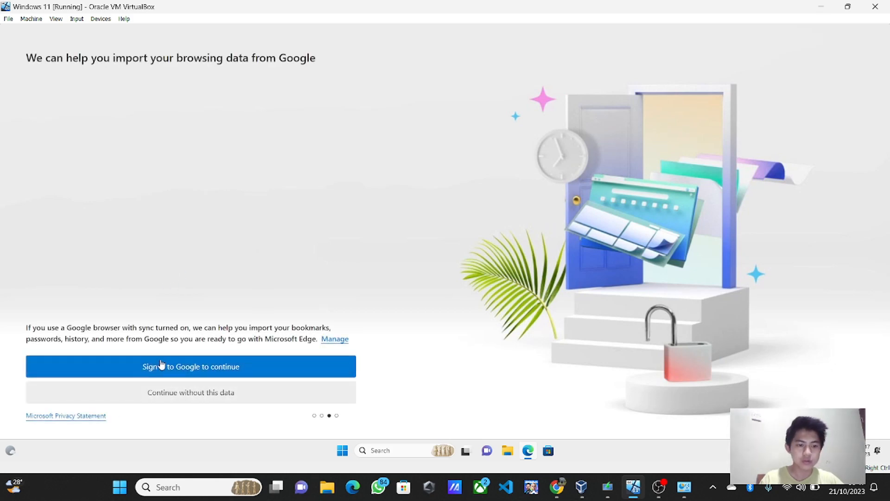
click(194, 393)
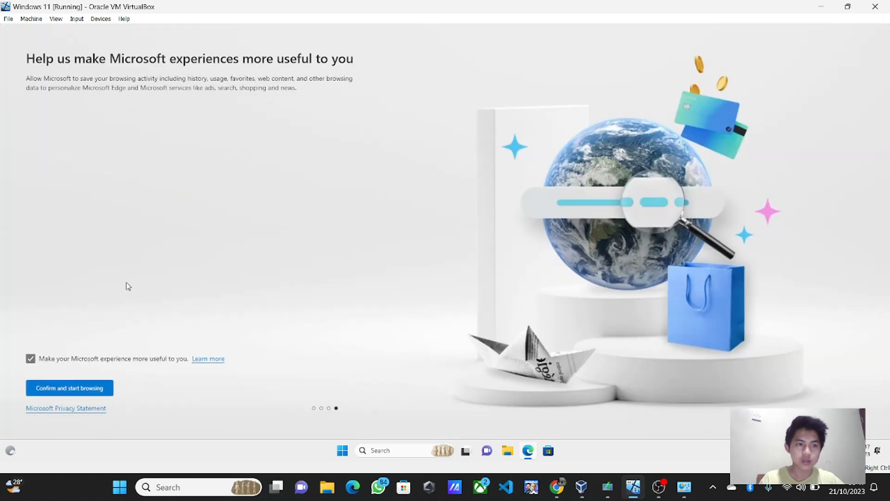
click(68, 389)
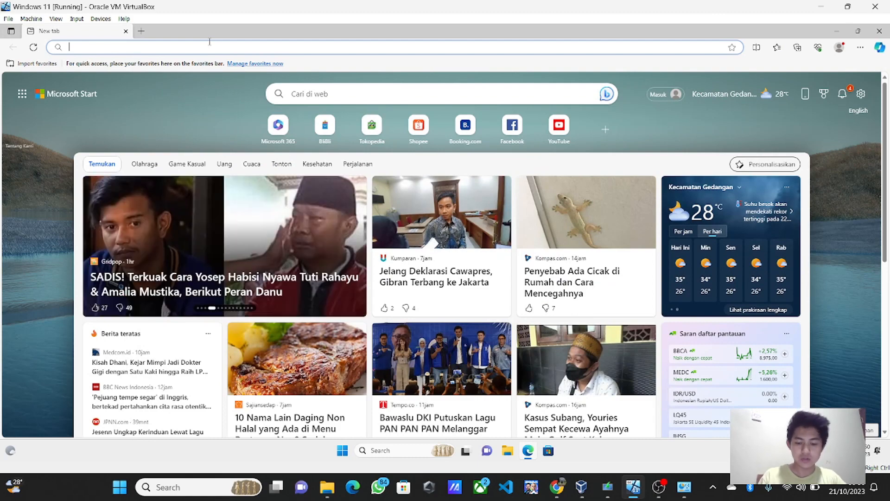
Step: Search Bing for 'skill for all cisco' and open the Cisco Skills For All site
text(skill ci)
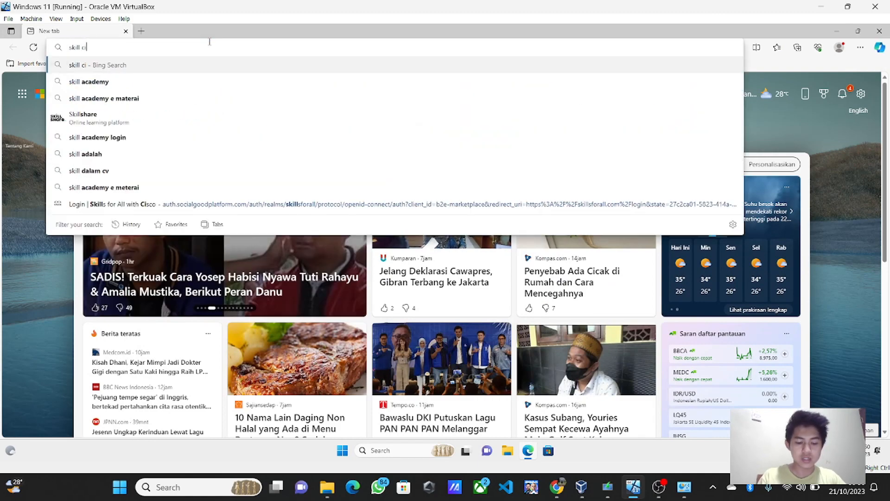
text(sco)
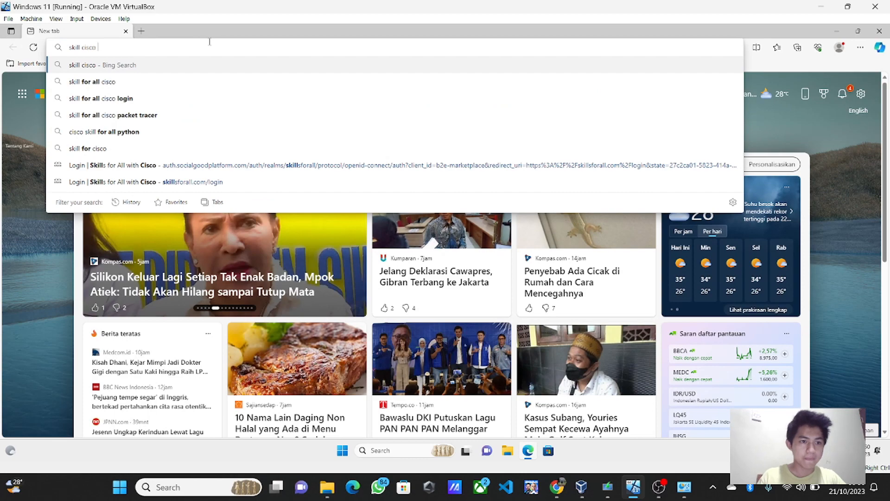
click(156, 78)
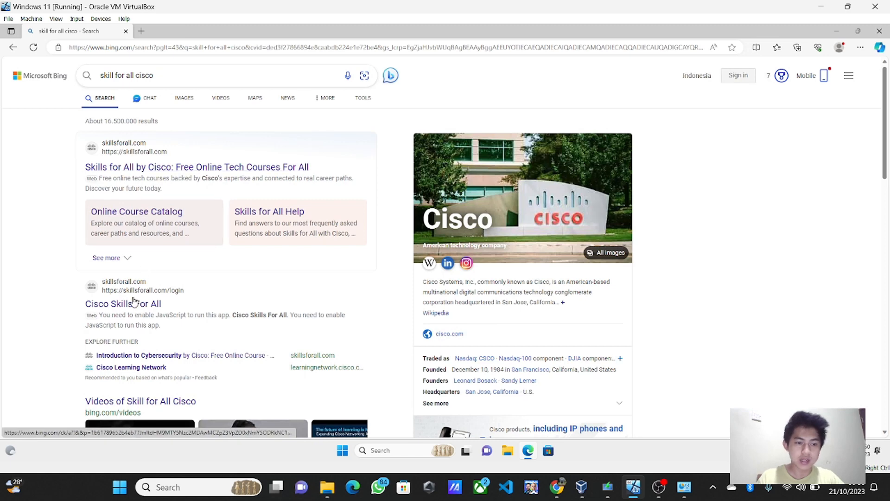
click(134, 302)
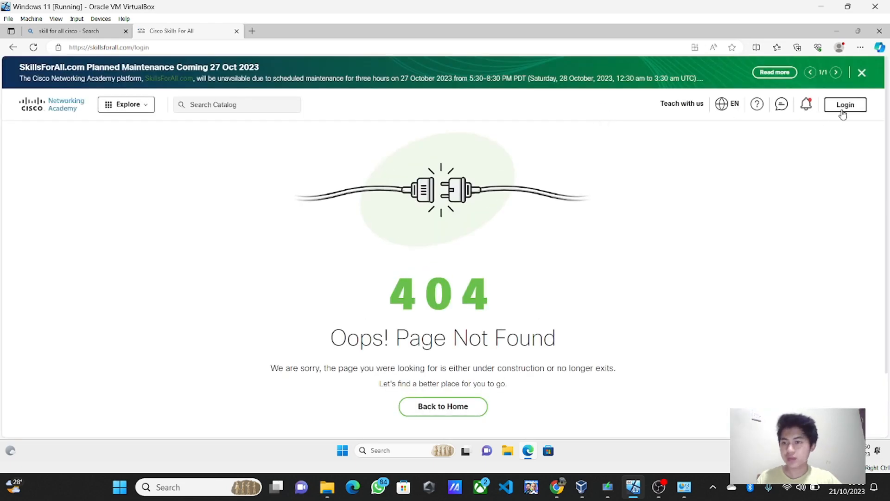
Step: Log in to Skills for All and resume the Operating Systems Basics course
click(843, 113)
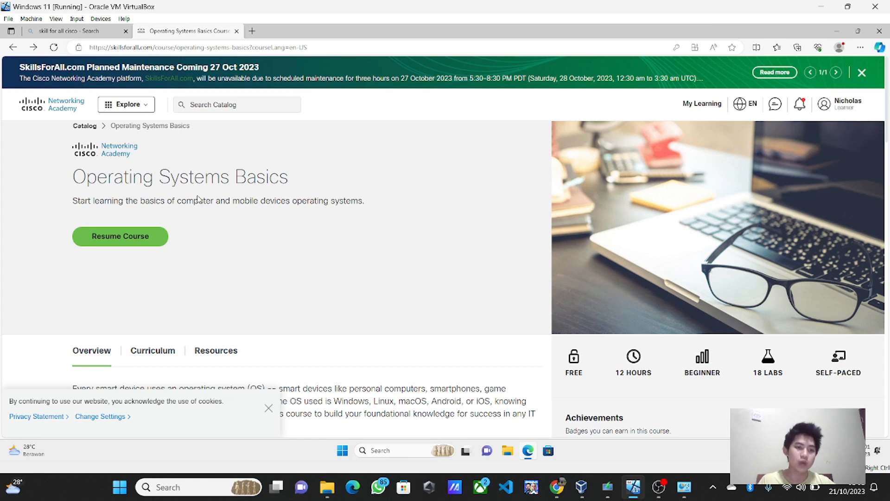
click(147, 243)
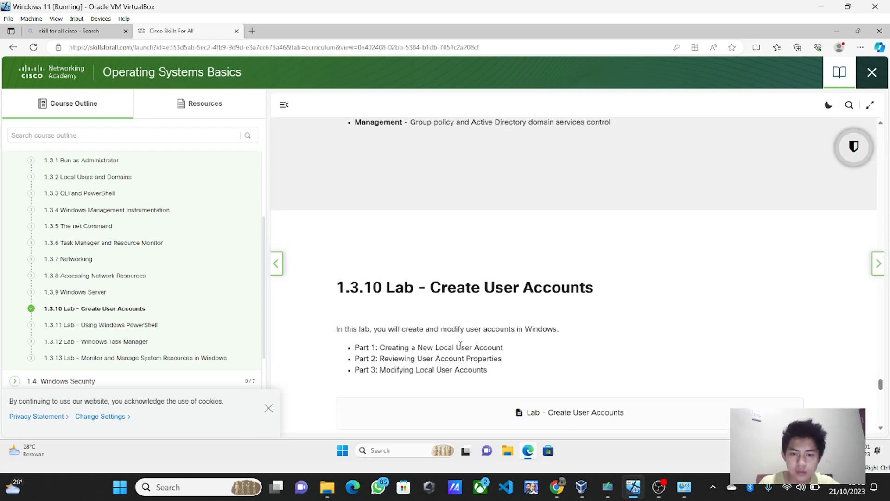
scroll(461, 346, up, 4)
scroll(461, 349, down, 8)
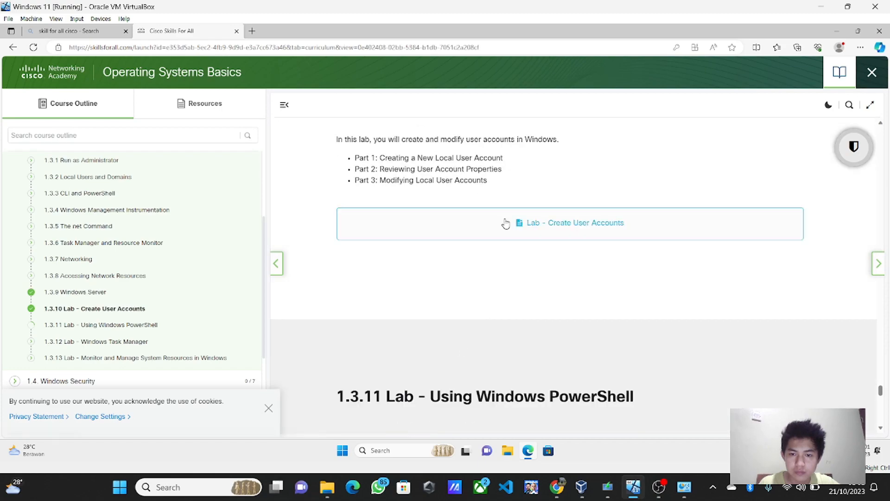
Step: Open the Lab - Create User Accounts document and scroll to the C:\Users full-control question
click(506, 224)
scroll(543, 298, down, 5)
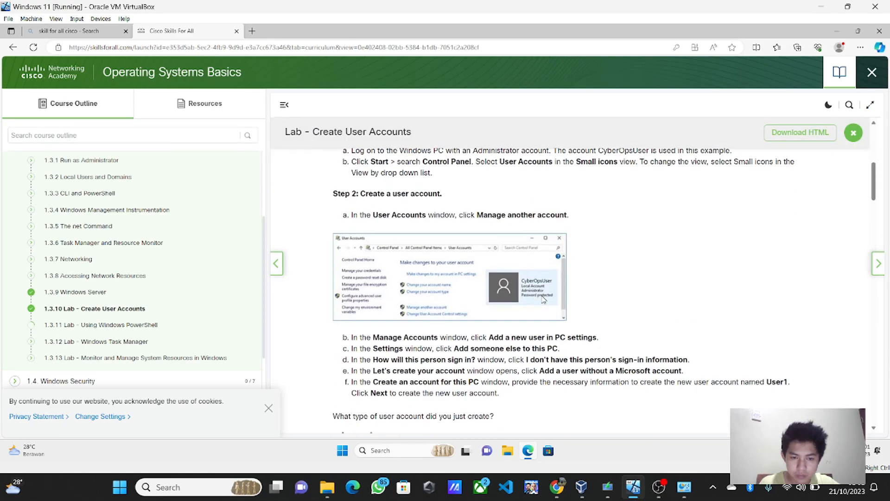
scroll(544, 299, down, 5)
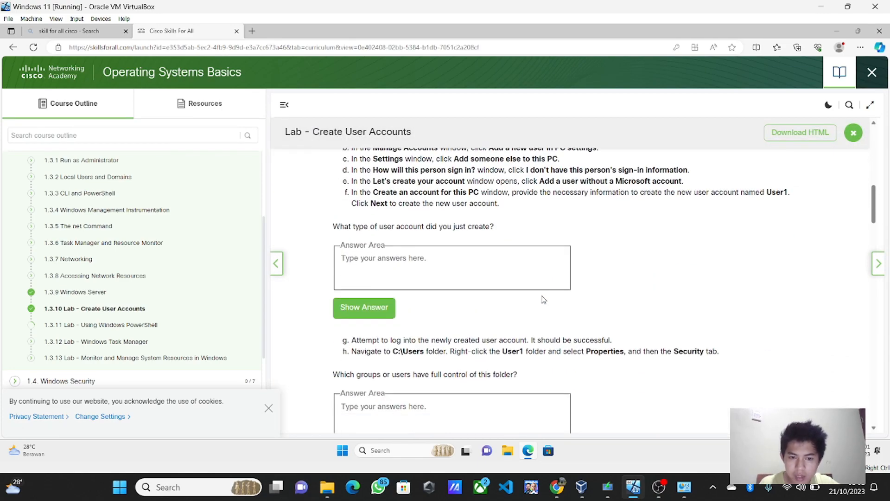
scroll(544, 299, down, 2)
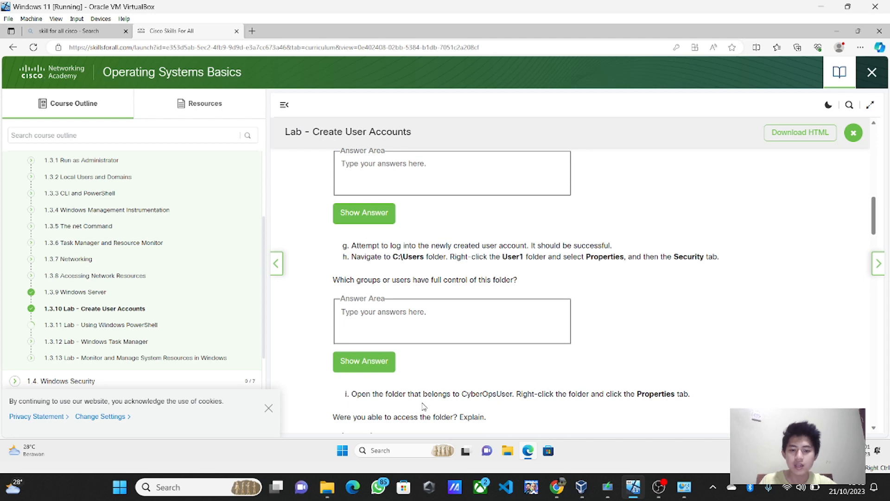
Step: Browse File Explorer to Local Disk (C:) and open the Users folder
click(507, 451)
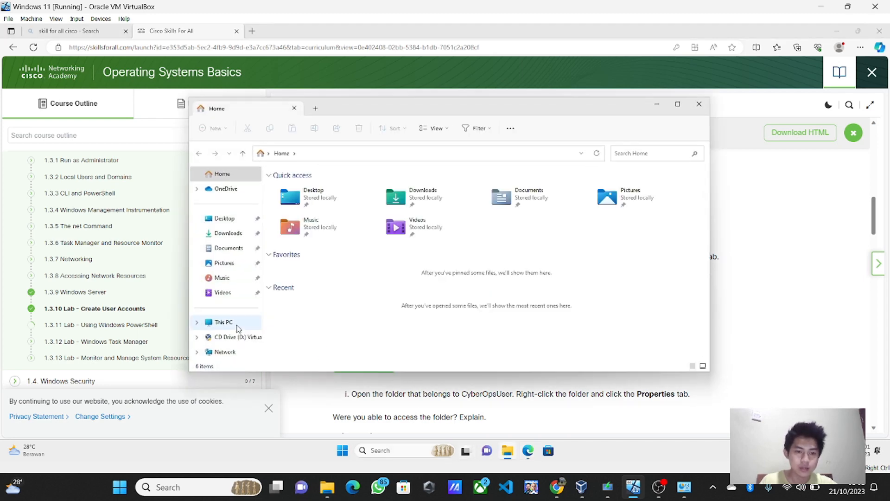
click(225, 321)
double_click(333, 210)
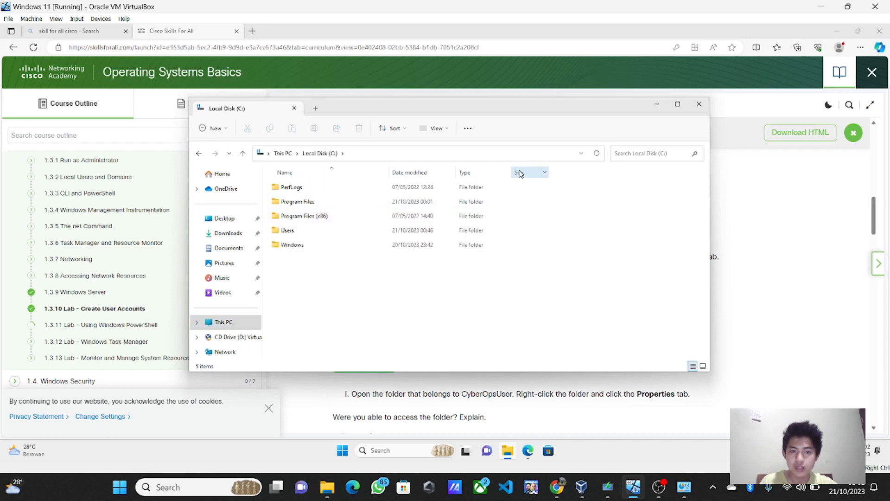
drag(625, 106, 377, 45)
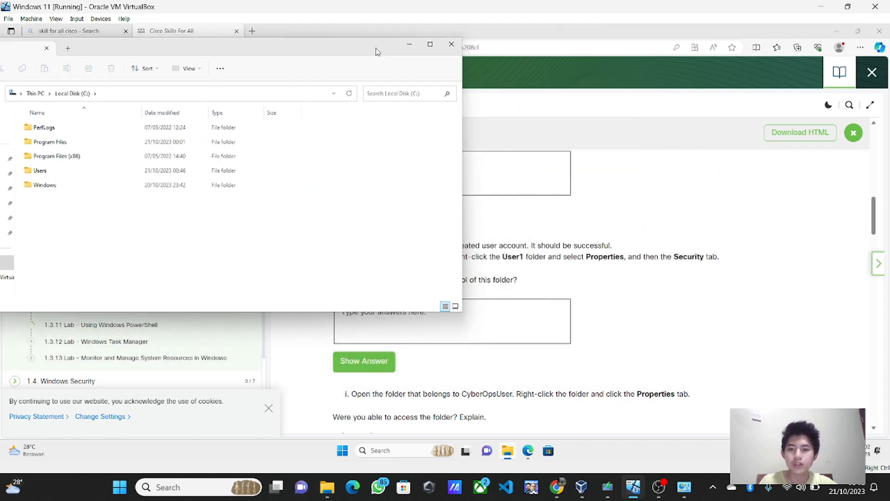
drag(377, 51, 578, 62)
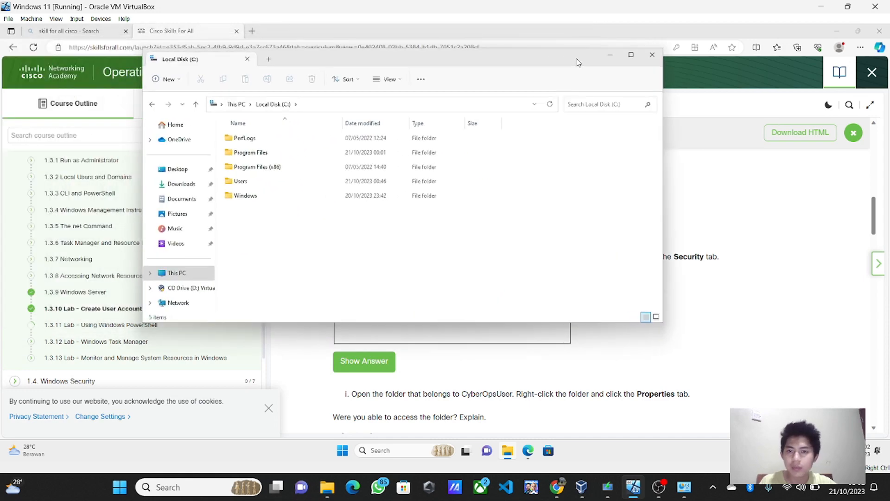
double_click(289, 185)
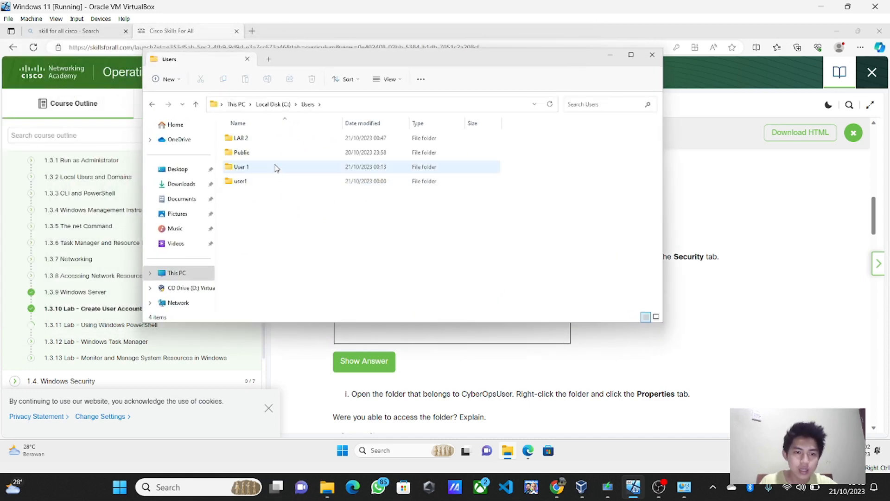
Step: Review the Users folder's Security tab and Advanced Security Settings permissions
right_click(254, 138)
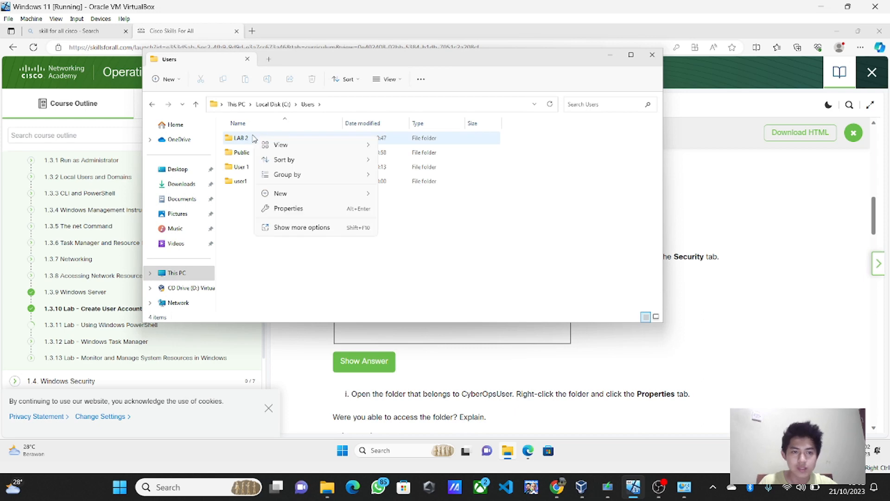
click(301, 207)
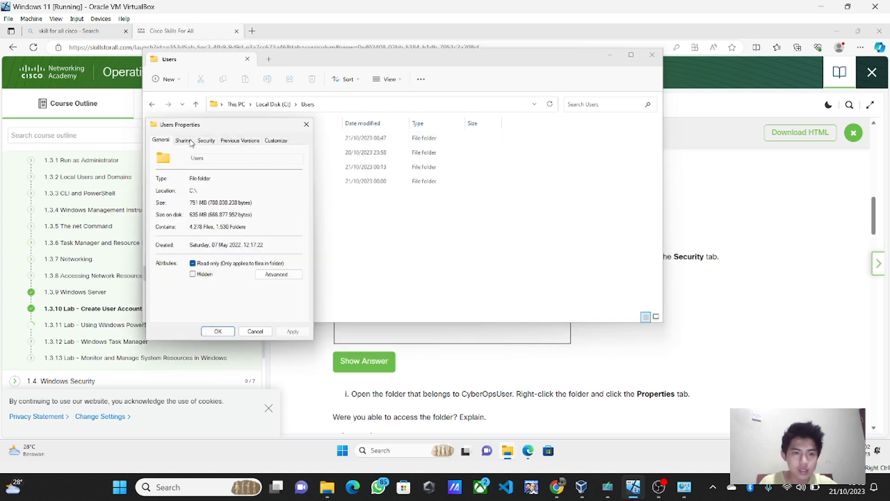
click(206, 141)
click(283, 297)
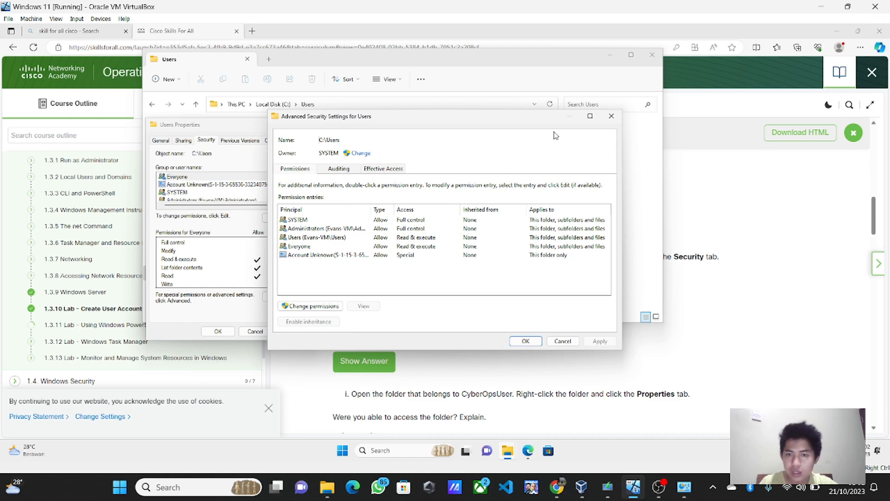
click(537, 341)
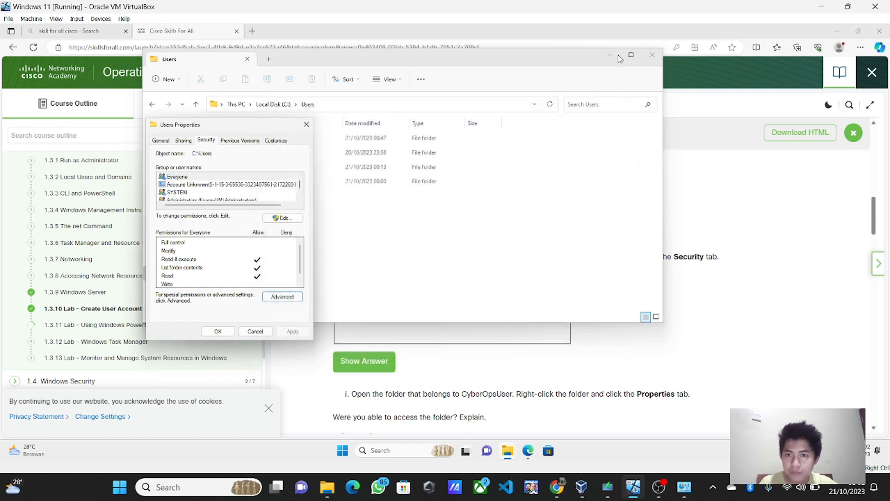
Step: Recheck all Users folder permission entries, finding SYSTEM and Administrators with Full control, then close Properties
click(610, 55)
click(452, 324)
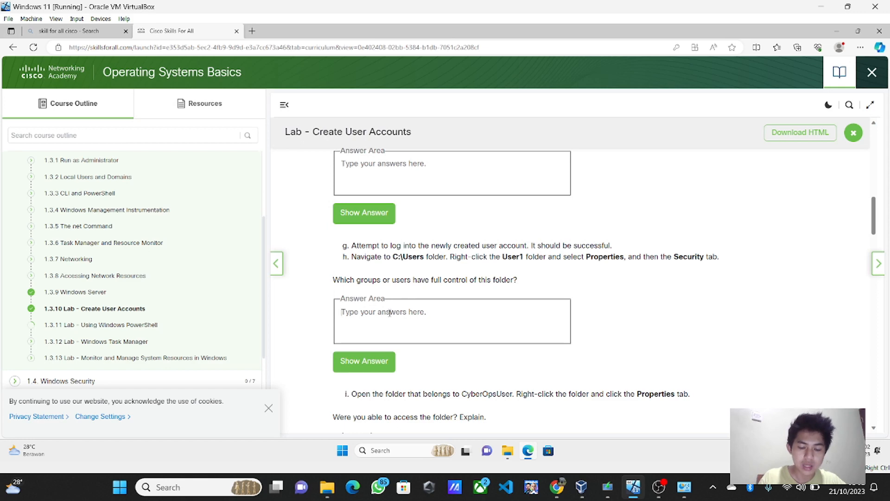
mouse_move(508, 452)
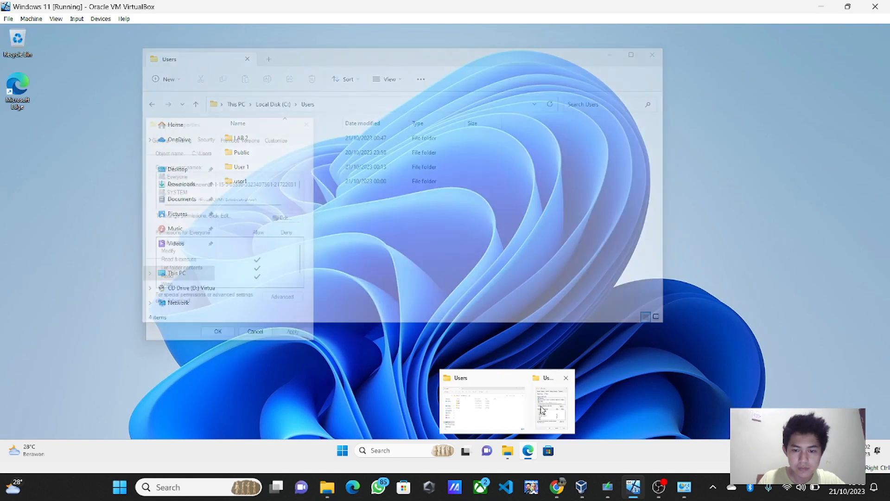
click(541, 409)
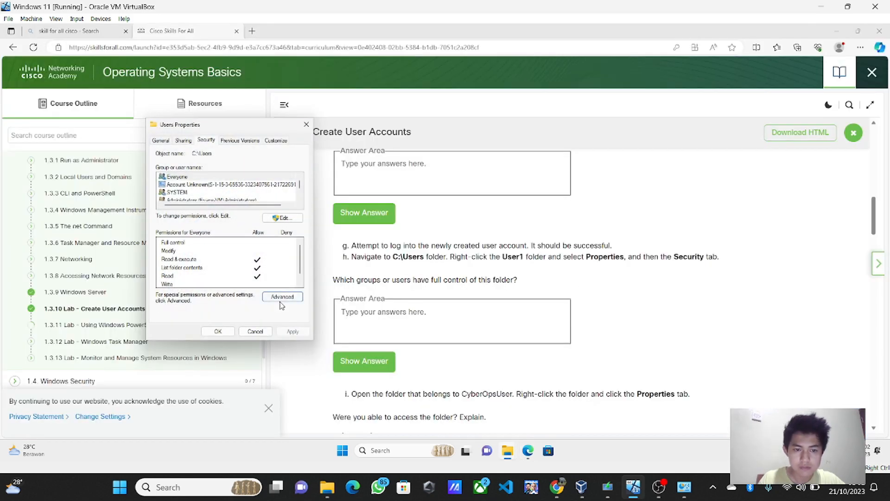
click(282, 297)
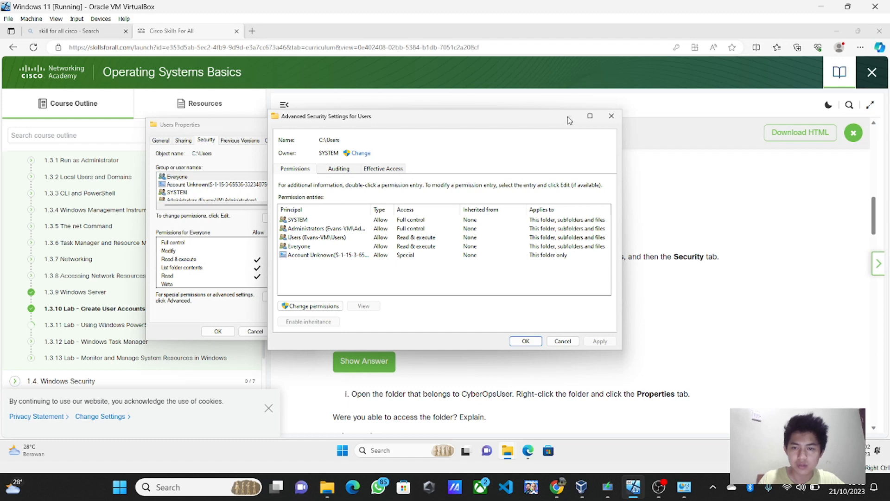
click(524, 342)
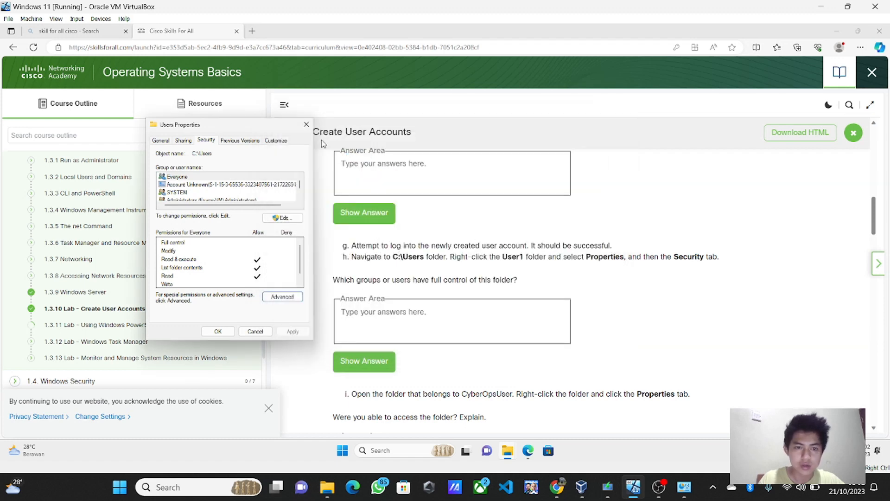
click(306, 124)
Step: Answer 'System dan Administrator' and reveal the model answer 'Groups: SYSTEM, Administrators Users: User1'
click(382, 295)
text(S)
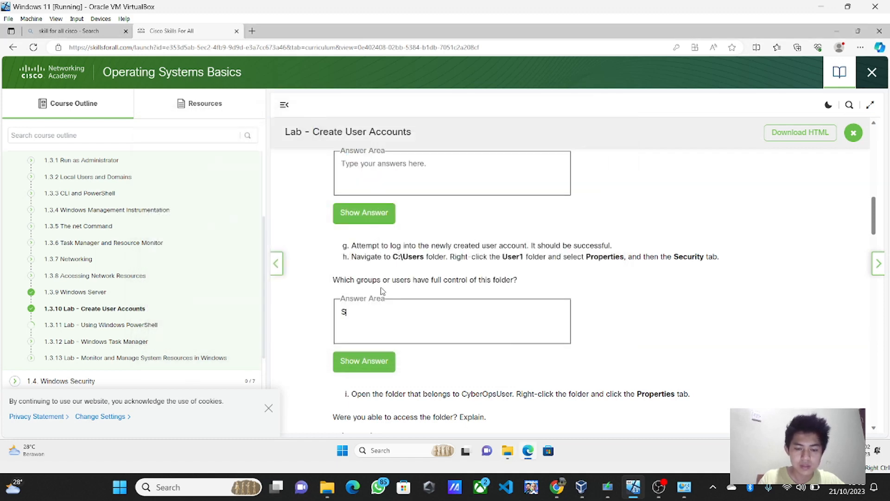
text(ystem dan)
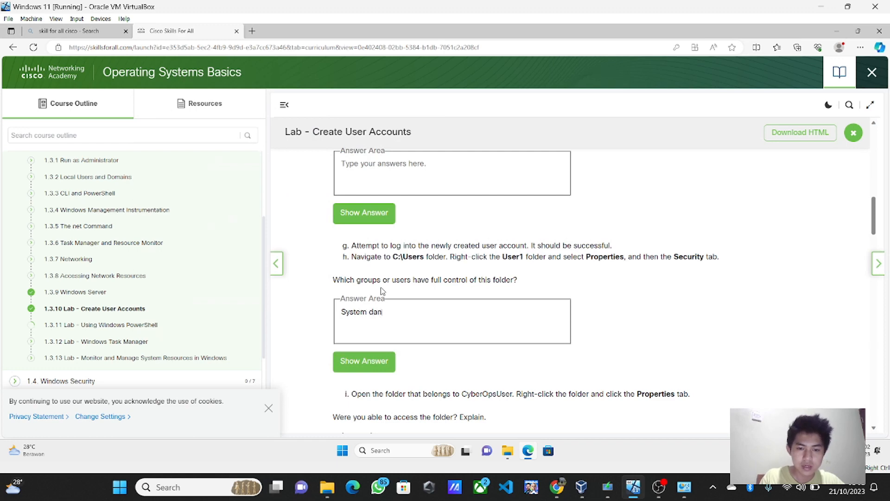
text( Am)
text(dm)
key(Tab)
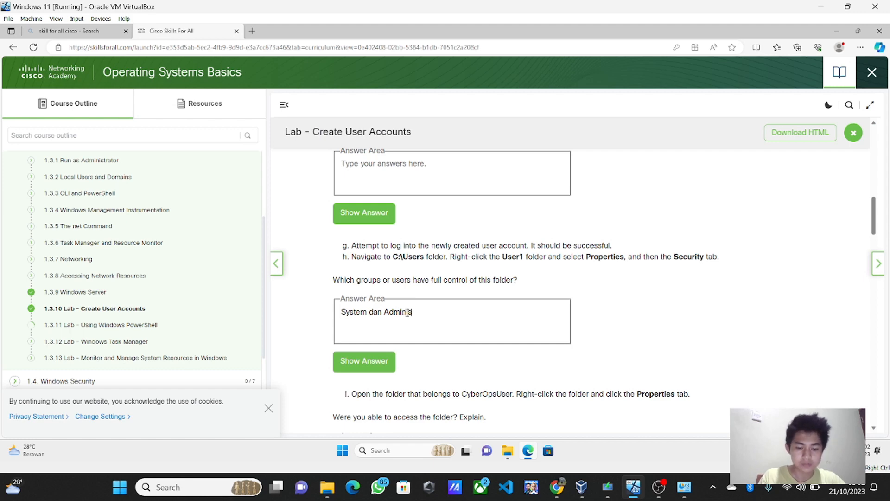
text(inistrator)
scroll(407, 313, down, 2)
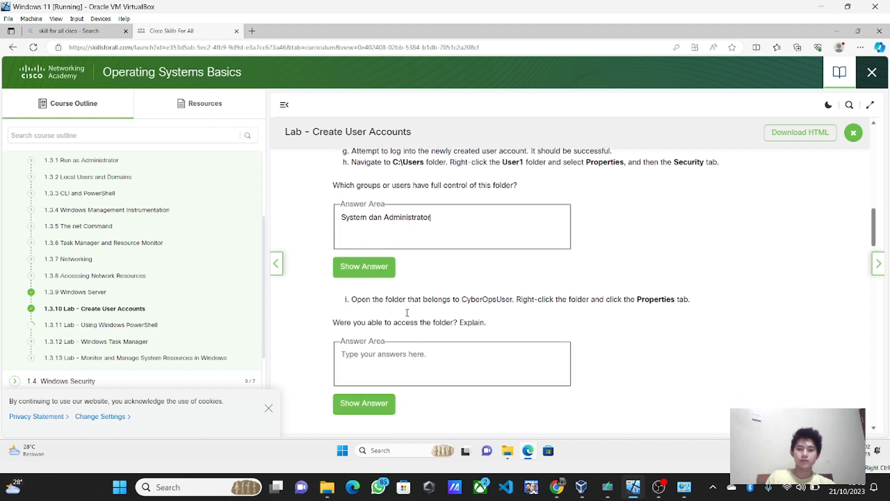
click(369, 278)
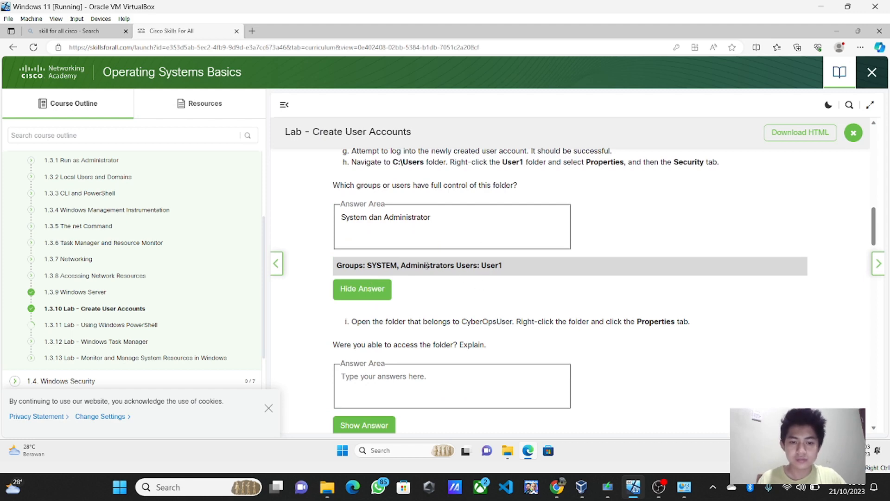
scroll(462, 320, down, 3)
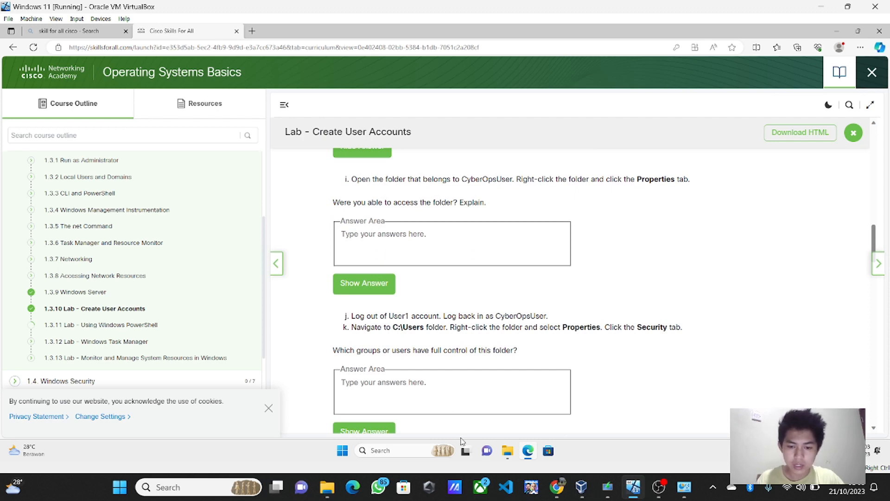
mouse_move(515, 457)
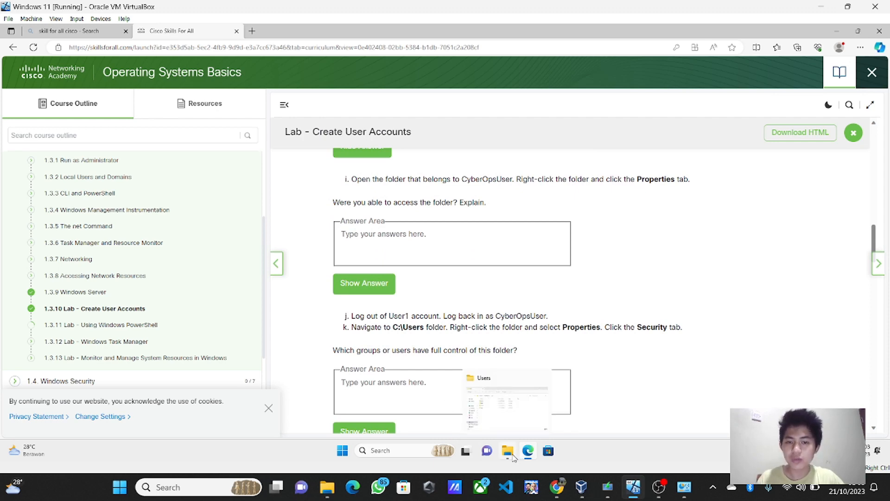
Step: Try to open the user1 folder and cancel the permission prompt without taking access
click(501, 416)
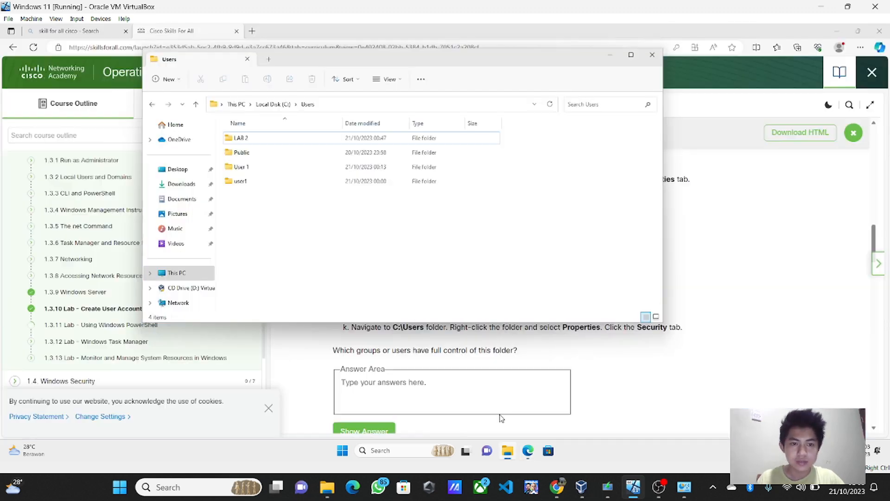
double_click(273, 180)
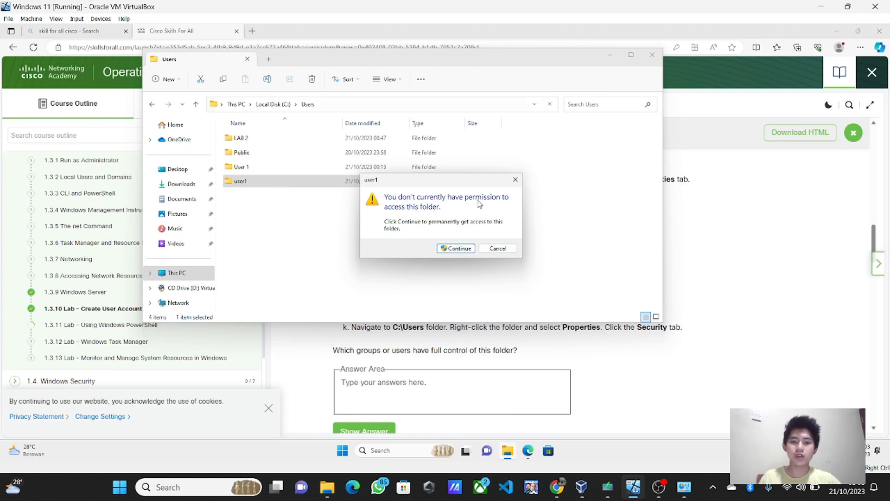
click(514, 180)
click(610, 58)
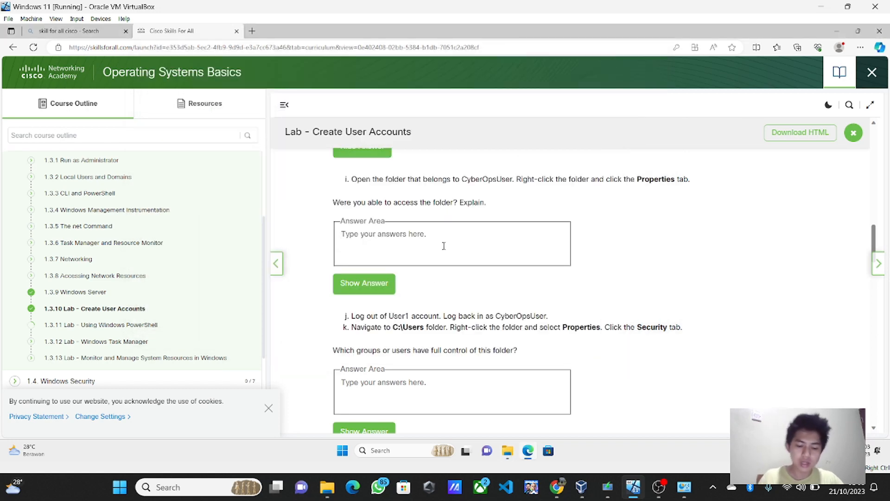
Step: Answer 'Tidak, saya tidak bisa mengakses folder itu.' and reveal the model answer
text(Tidak, say)
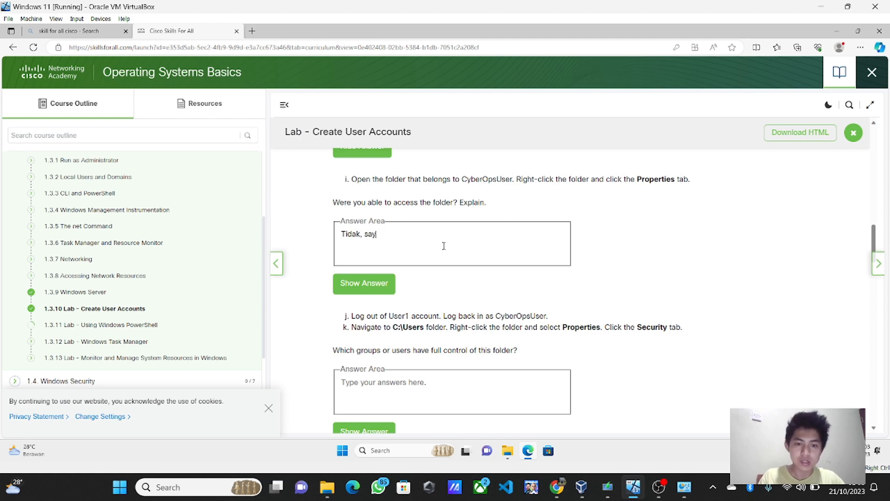
text(a tidak bisa )
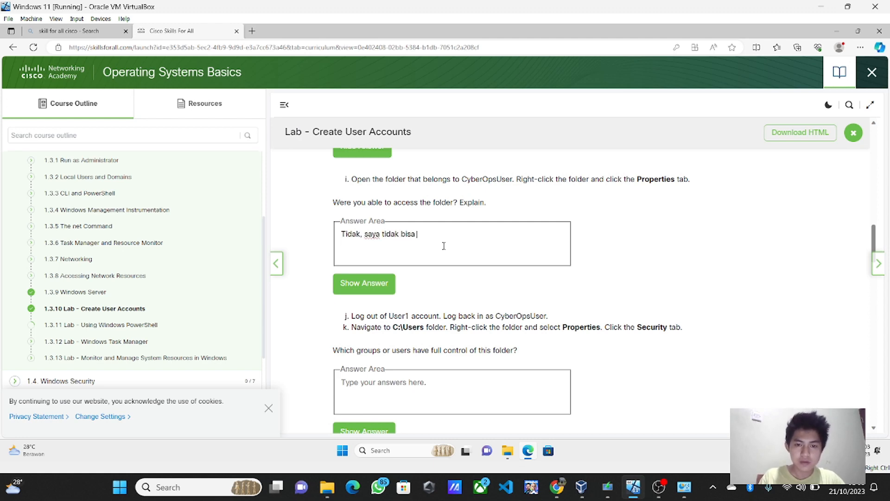
text(mengakses)
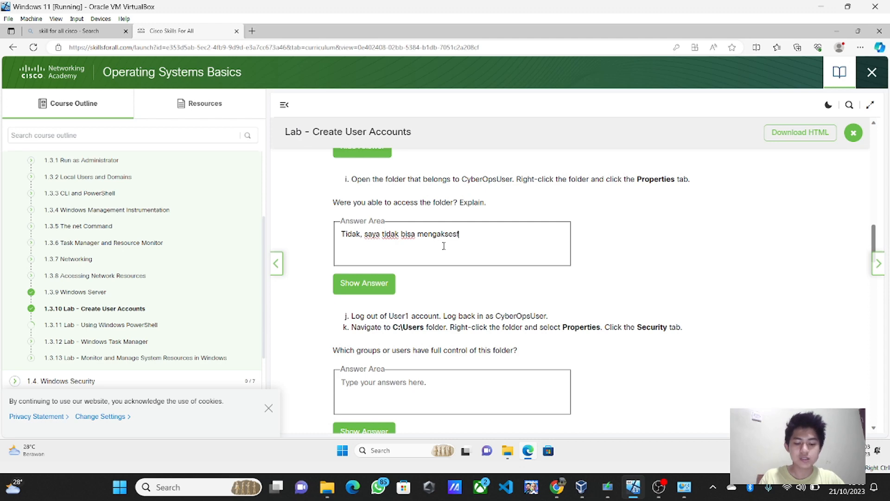
text( foldor itu.)
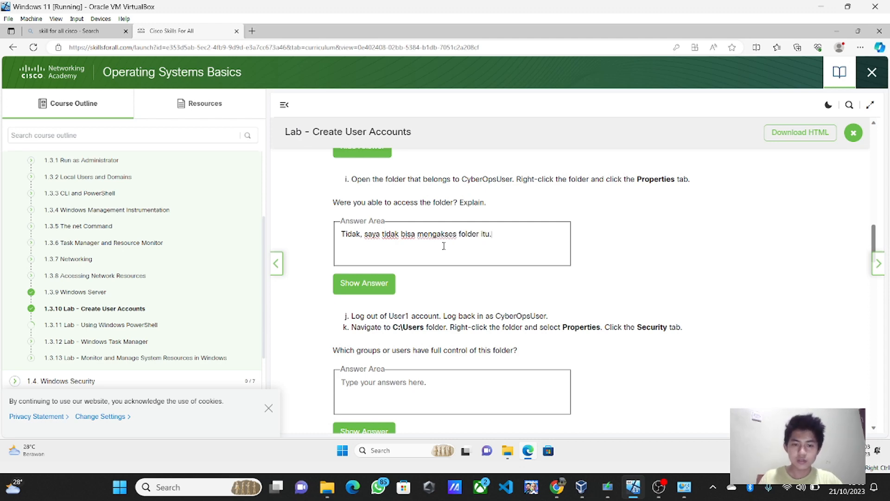
click(366, 284)
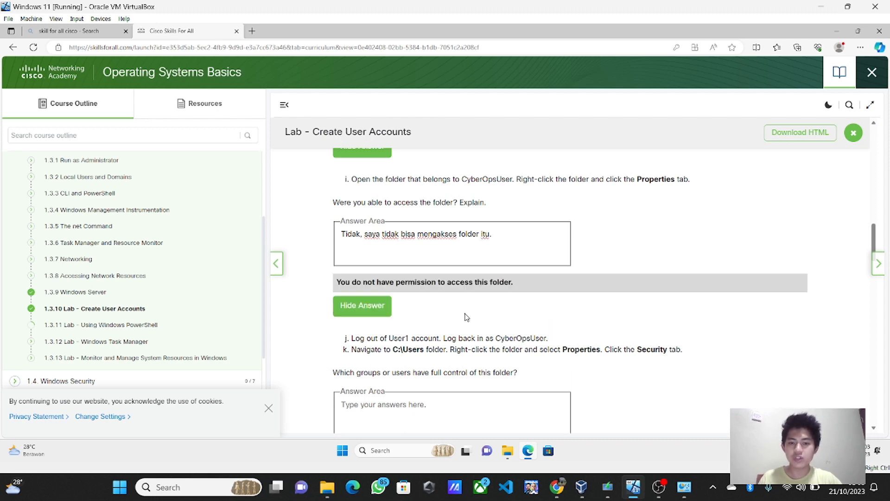
scroll(467, 317, down, 3)
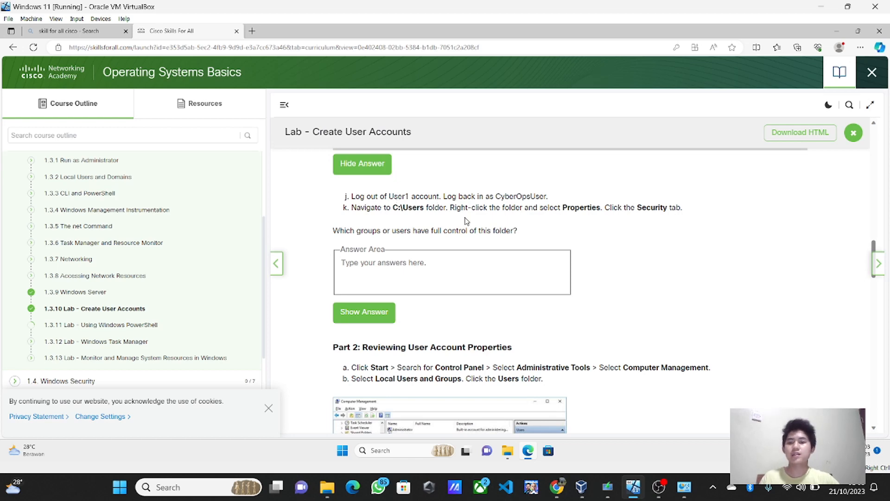
Step: Switch to the other user account from the Start menu and sign in with its PIN
click(342, 451)
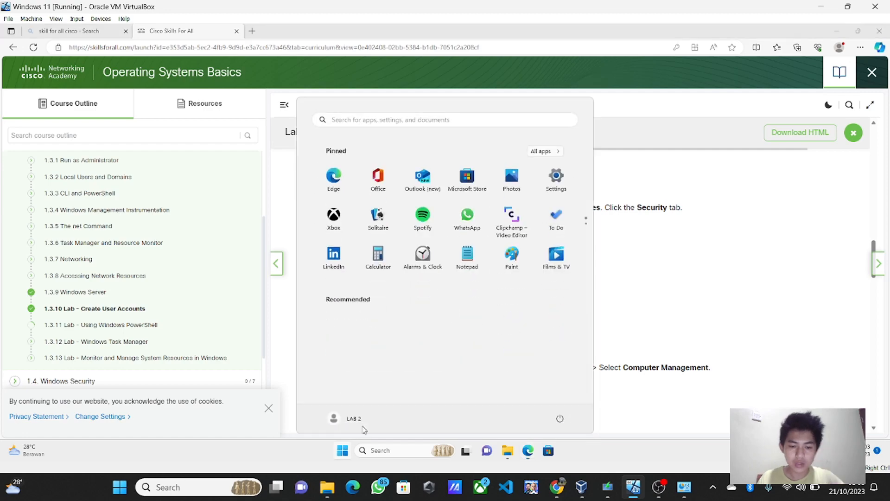
click(353, 419)
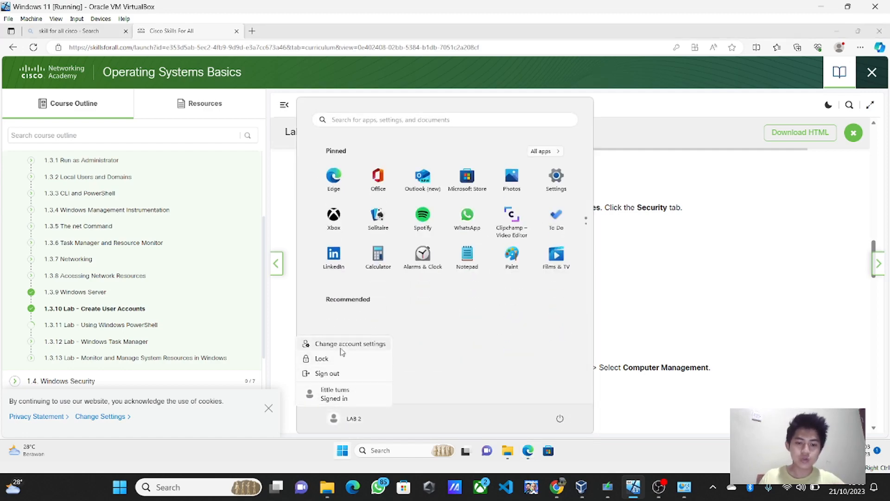
click(335, 394)
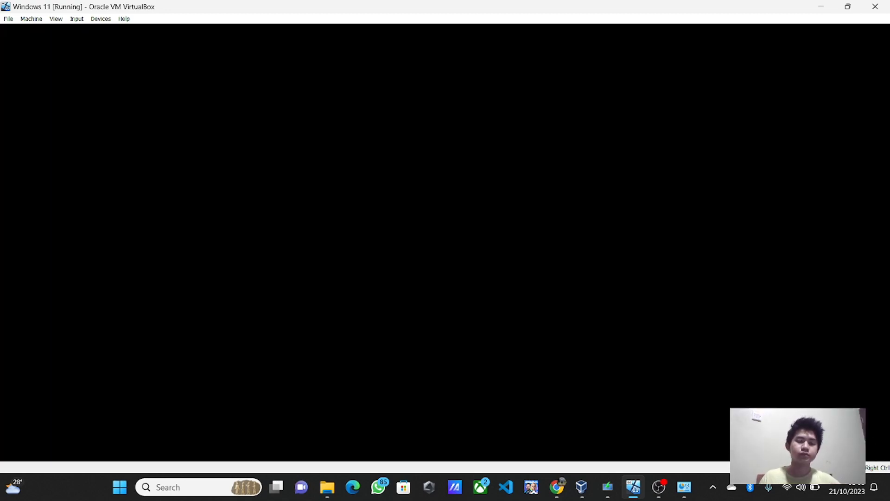
text(123)
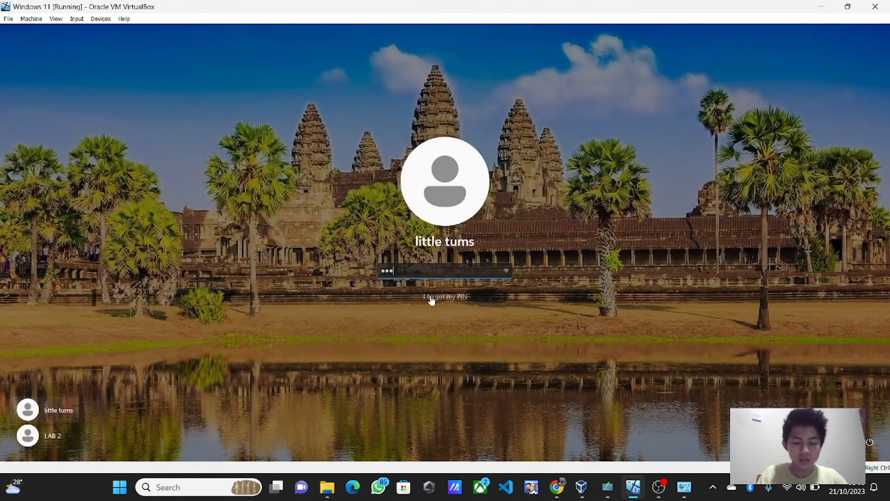
key(Return)
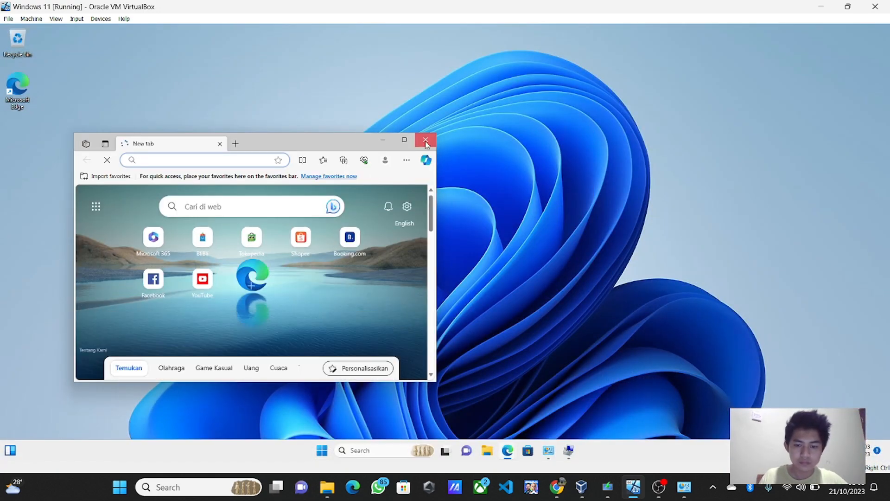
Step: Close the new empty Edge window and restore the course page beside Control Panel
click(426, 140)
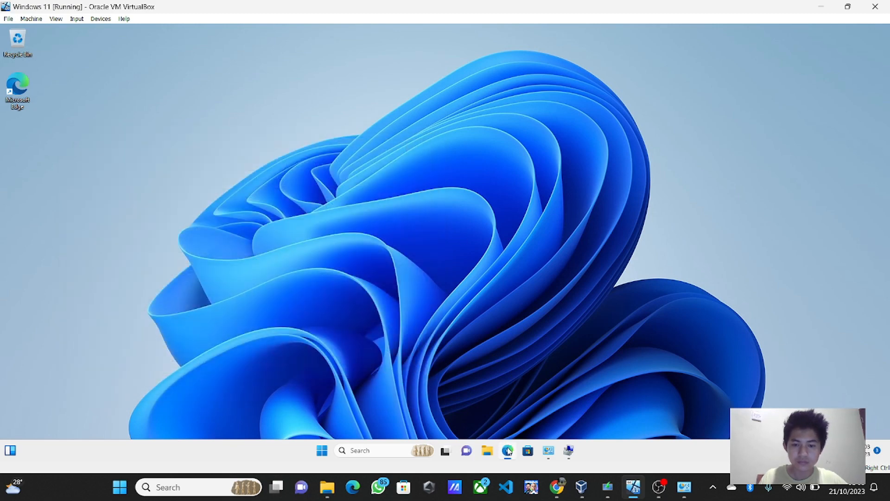
mouse_move(509, 454)
click(489, 408)
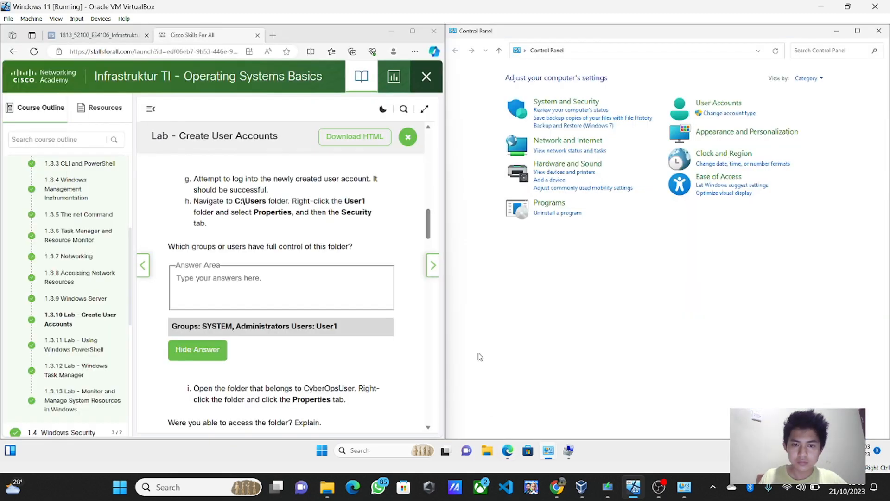
Step: Close Control Panel, maximise the course page, and answer the full-control question 'System, Administrators User:LA'
click(878, 32)
scroll(372, 264, up, 5)
scroll(372, 264, up, 4)
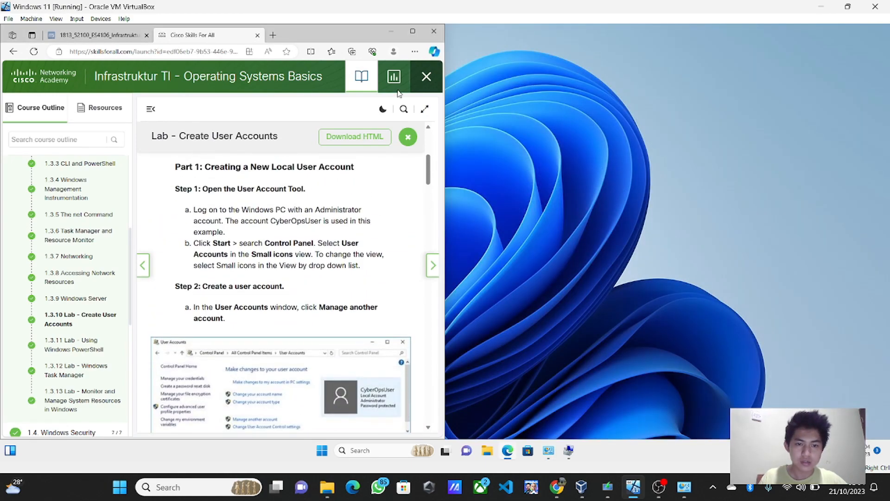
click(411, 31)
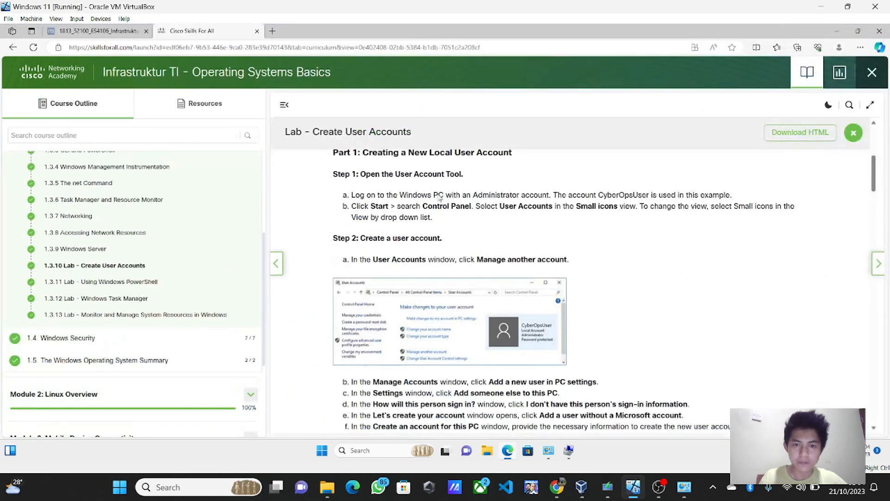
scroll(418, 282, down, 10)
scroll(420, 286, down, 1)
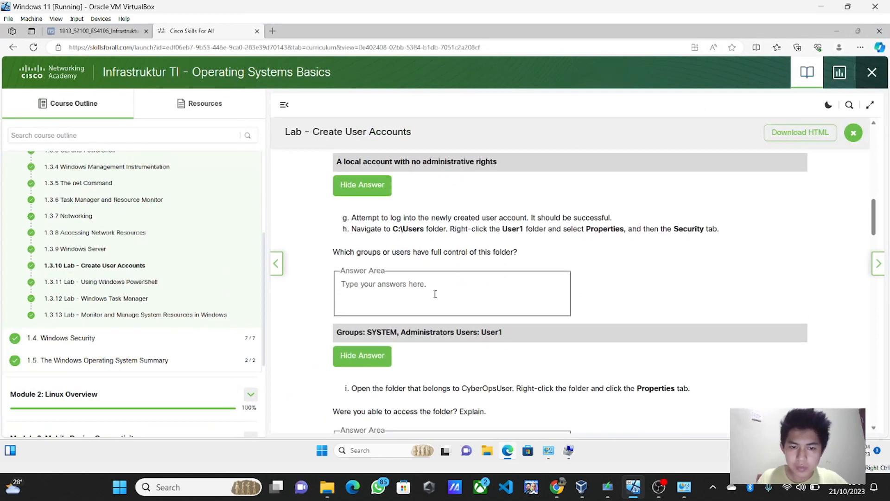
text(Sys)
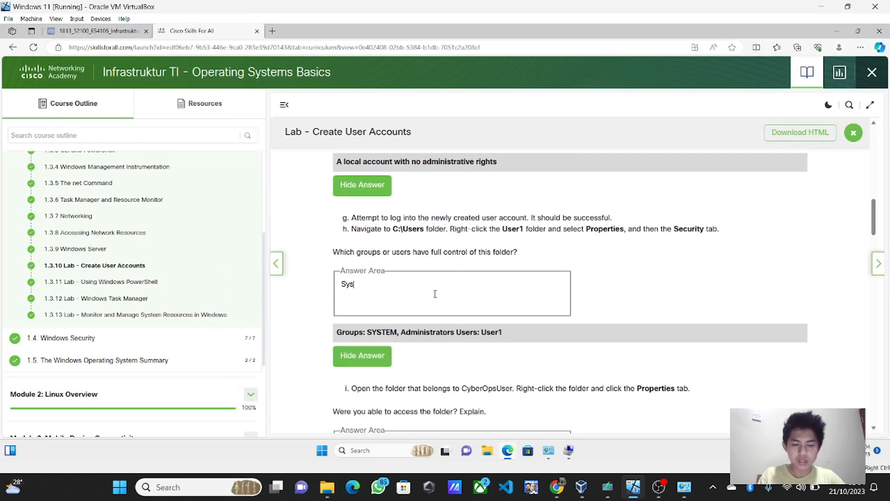
text(tem, A)
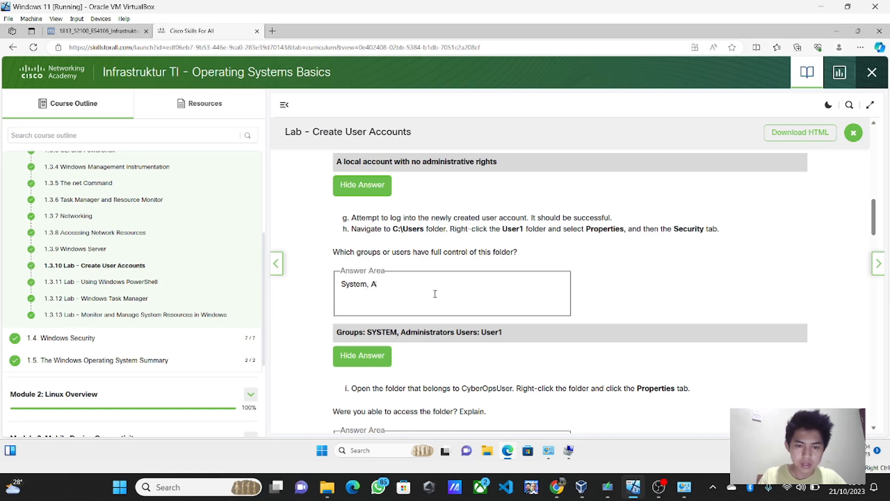
text(dministr)
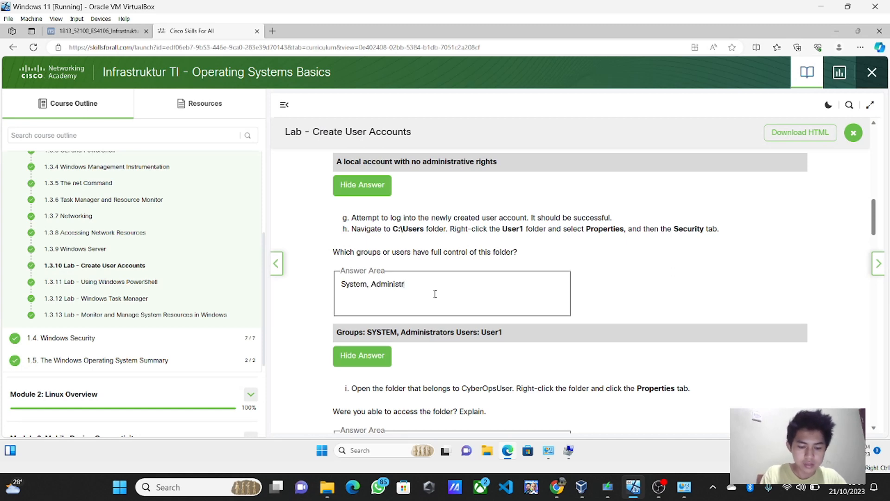
text(at)
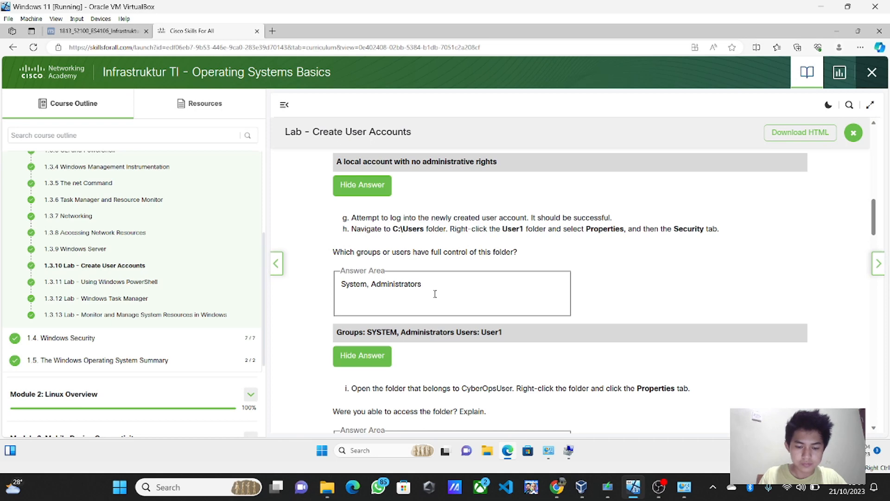
text(ors )
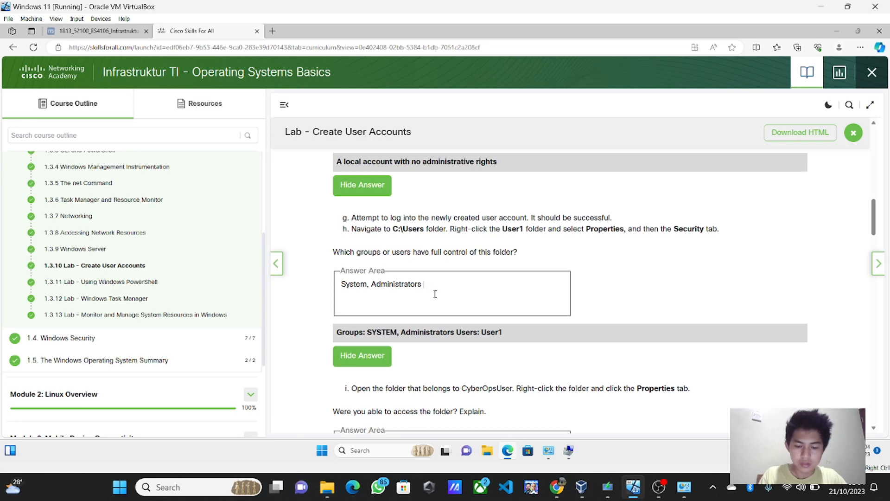
text(User)
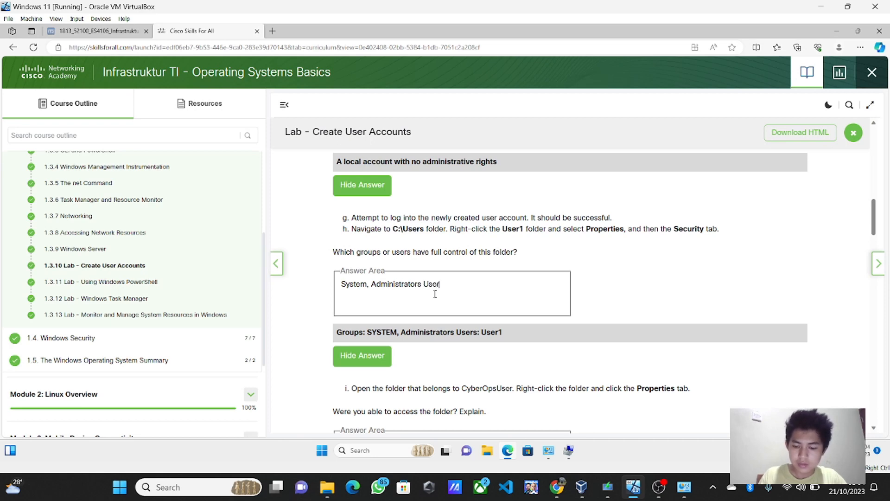
text(:LAB 2)
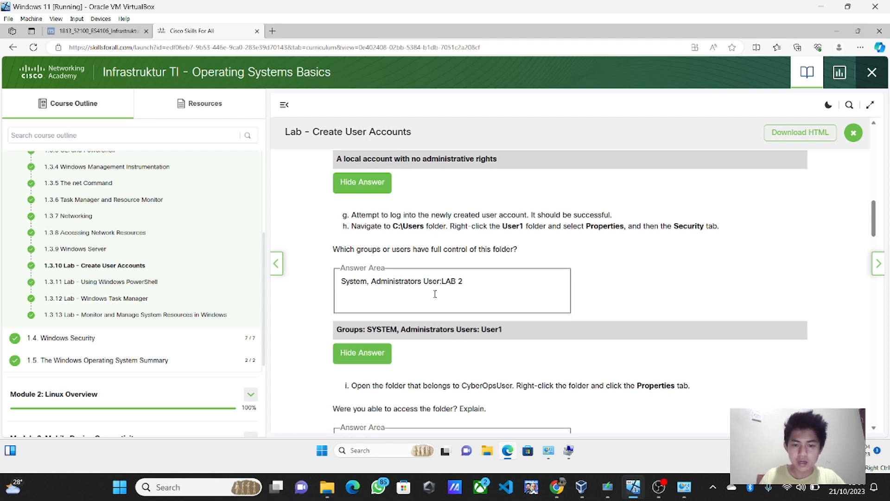
Step: Answer the folder-access question with 'Tidak, kita tidak bisa mengakses' and launch File Explorer
scroll(435, 293, down, 3)
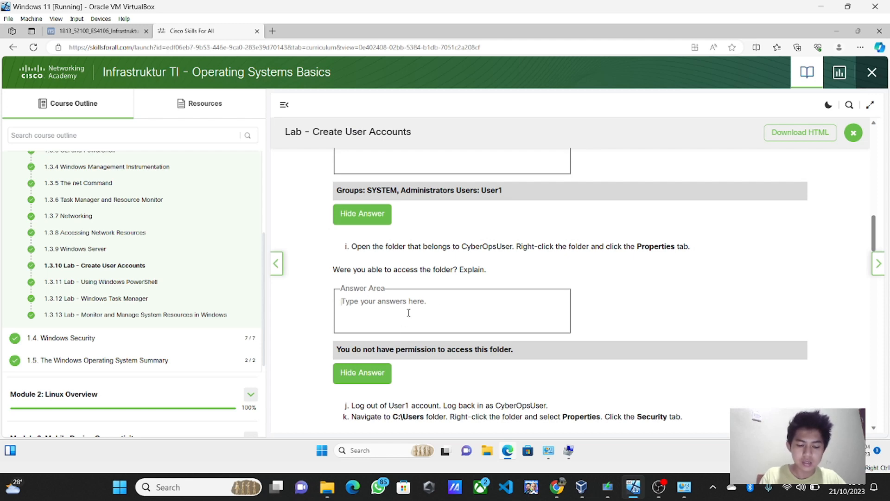
text(Tidak, )
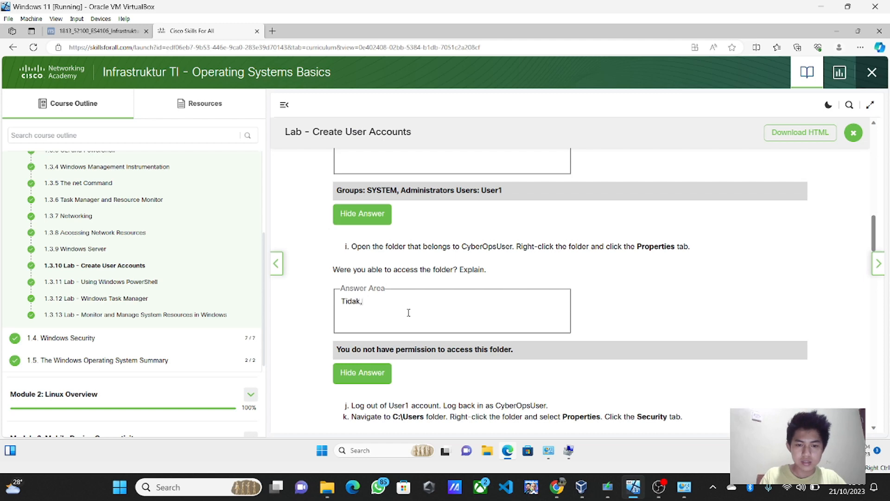
text(kita tida)
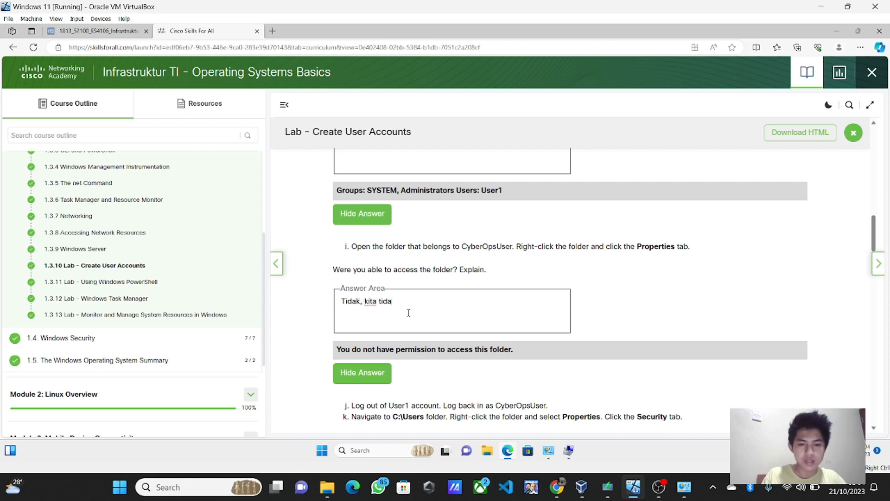
text(k bisa mengakses)
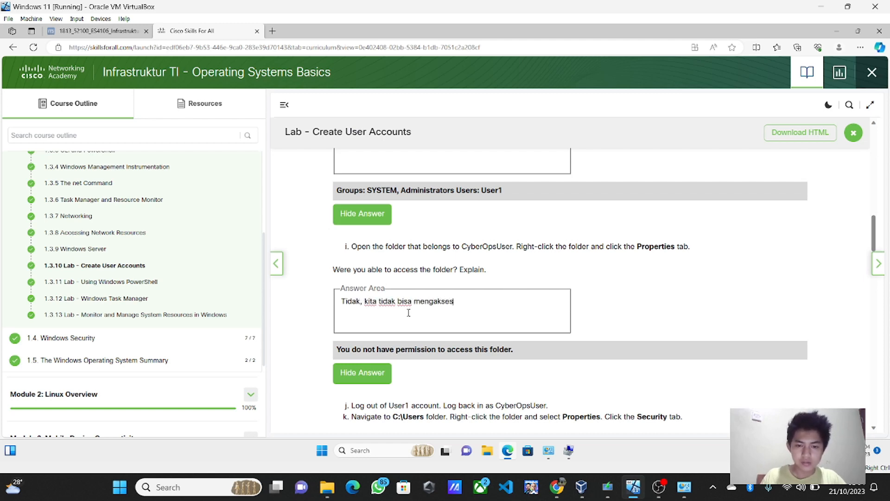
scroll(409, 312, down, 3)
click(380, 402)
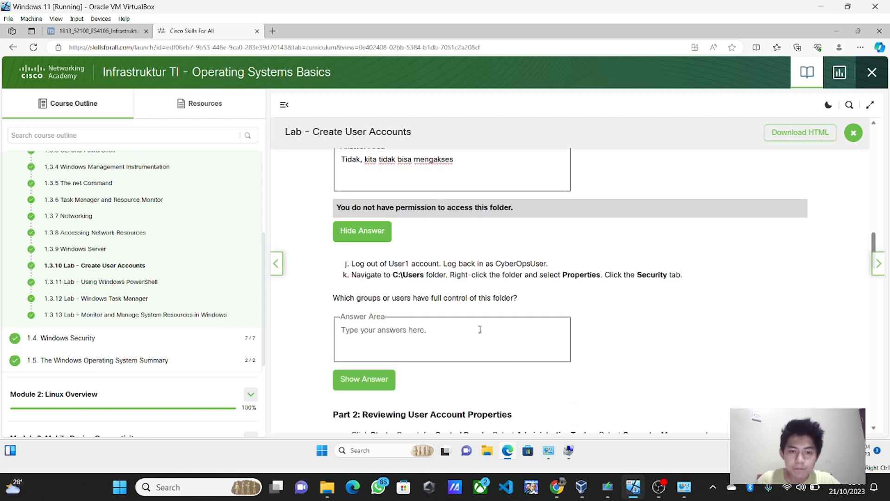
click(491, 455)
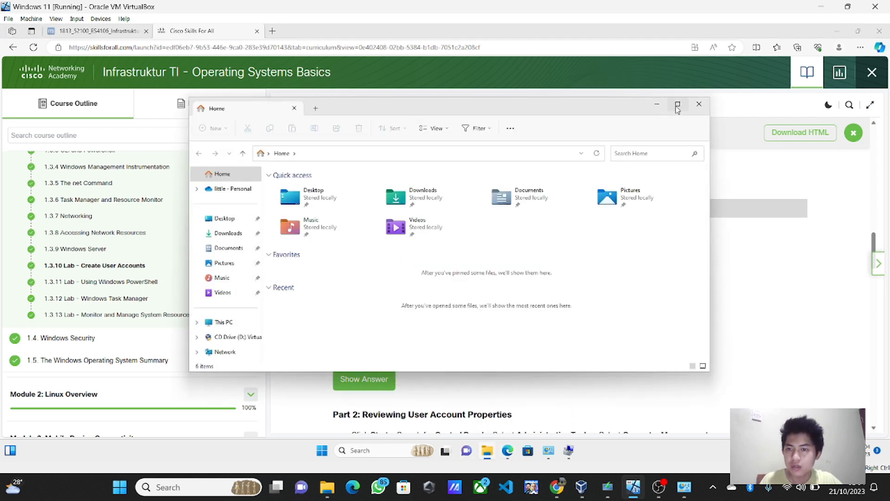
Step: Snap File Explorer right and the course page left, then open C:\Users
mouse_move(678, 104)
click(640, 134)
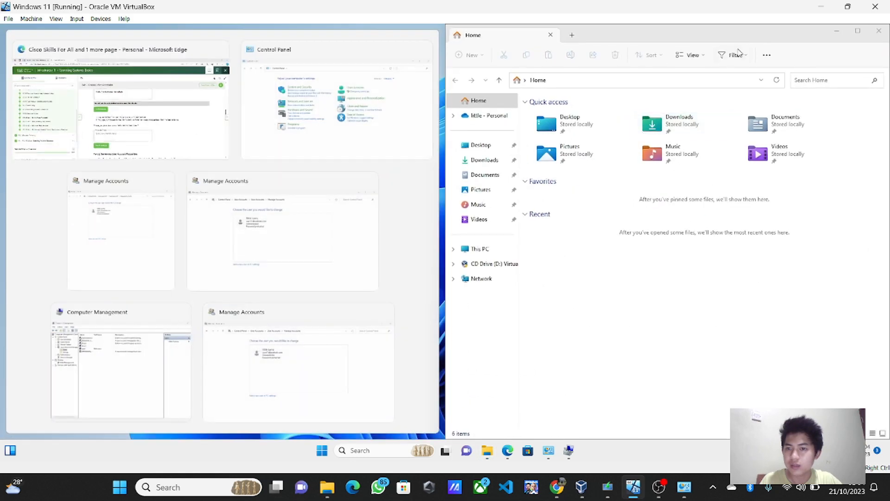
click(154, 118)
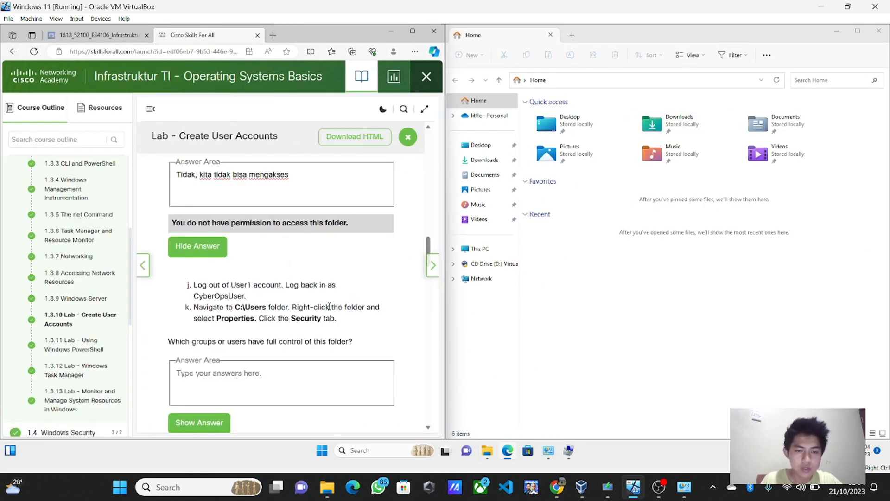
click(482, 249)
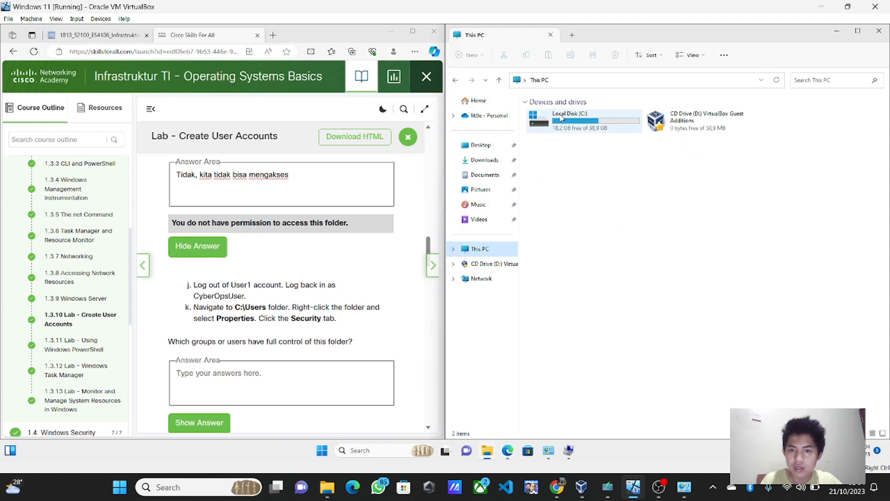
double_click(561, 119)
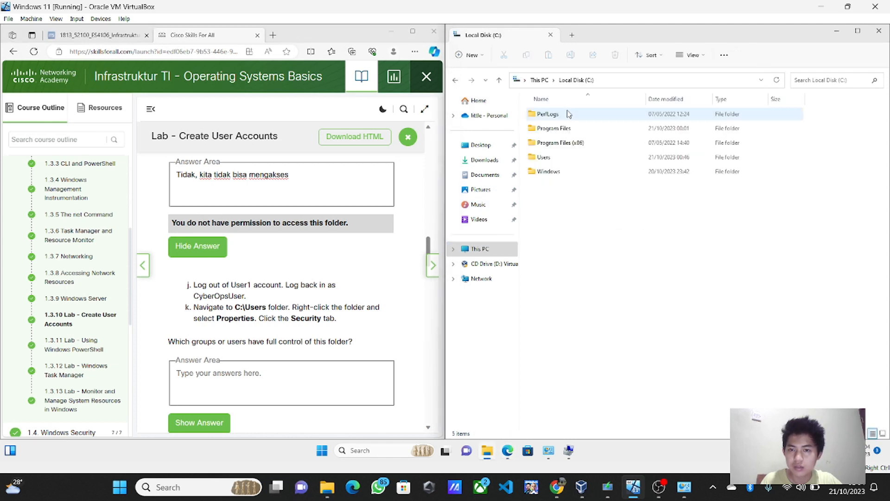
double_click(581, 158)
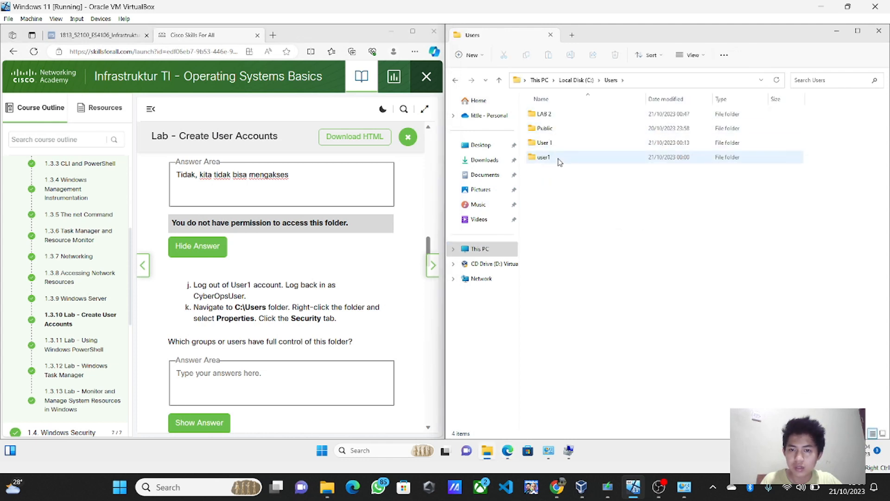
Step: Open the user1 folder briefly and return to C:\Users
right_click(559, 158)
click(555, 160)
double_click(555, 160)
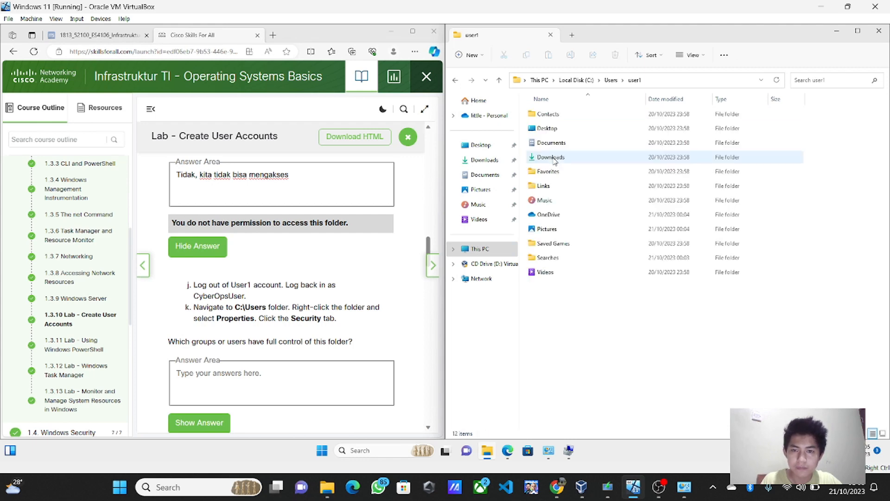
click(454, 81)
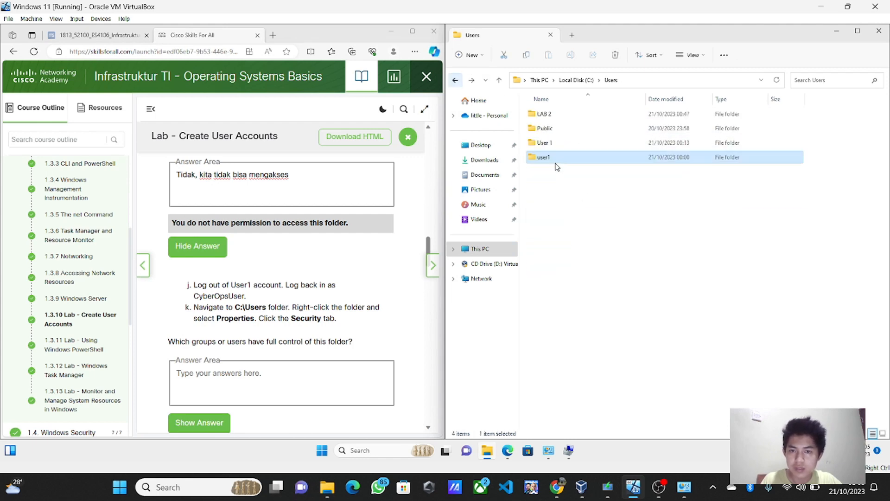
Step: Review user1's Security and Advanced Security Settings permissions, then close the dialogs
right_click(564, 161)
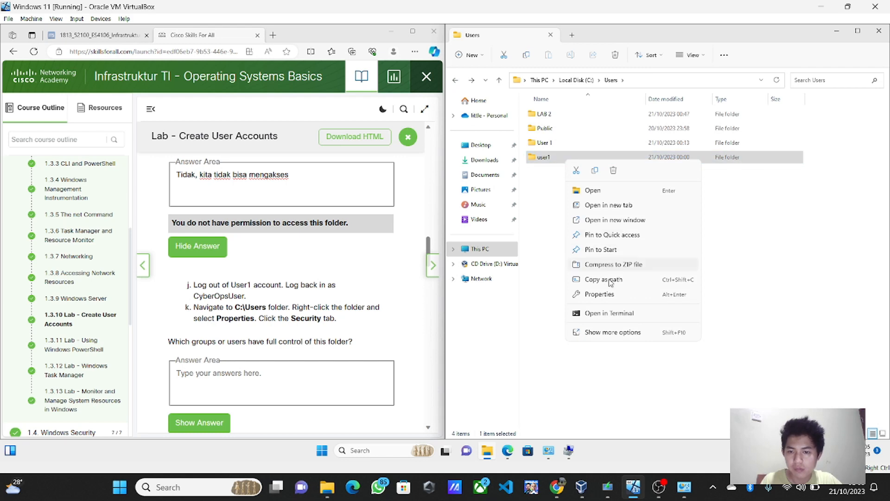
click(607, 295)
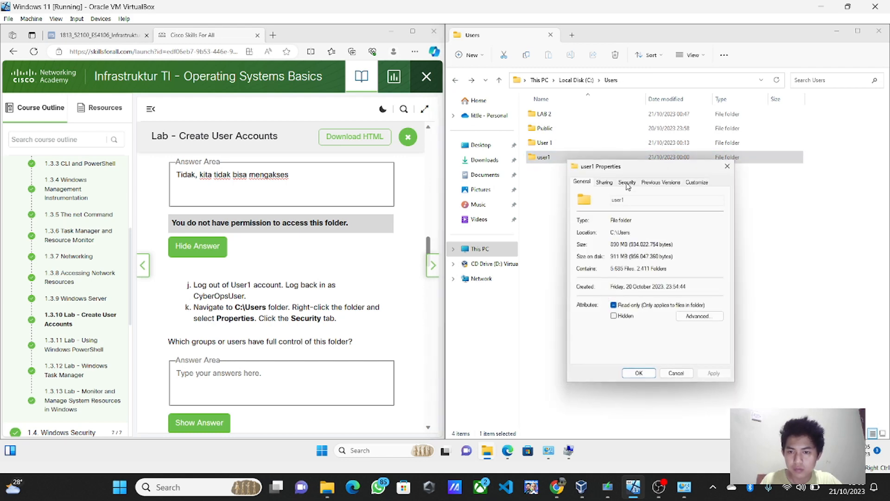
click(628, 182)
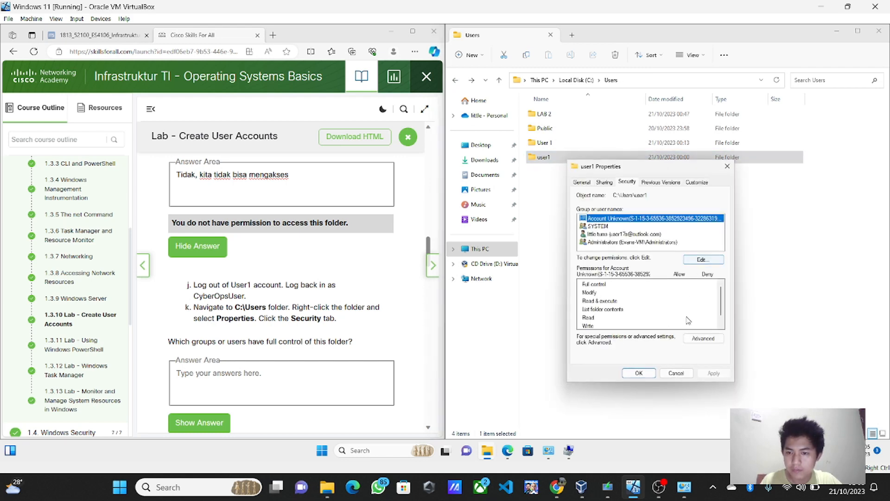
click(691, 337)
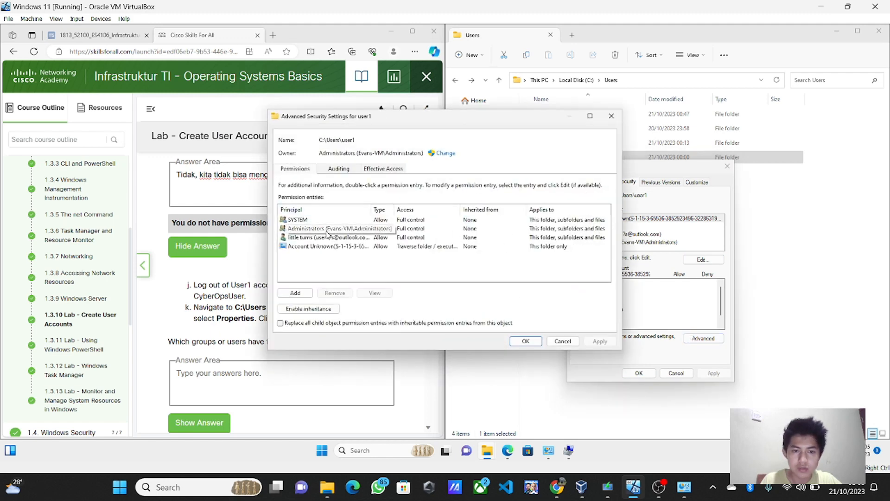
click(613, 116)
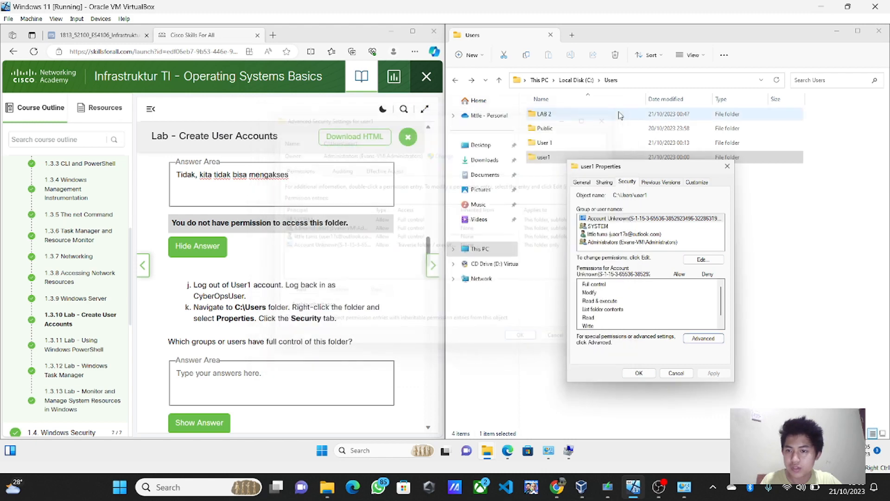
click(729, 167)
scroll(291, 379, down, 1)
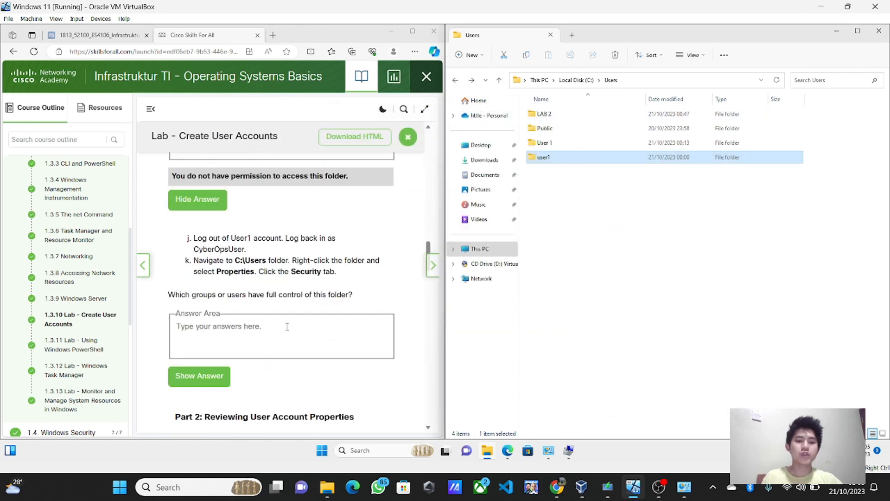
Step: Answer 'System, Administrator User: user1' and scroll down to Part 2: Reviewing User Account Properties
click(286, 325)
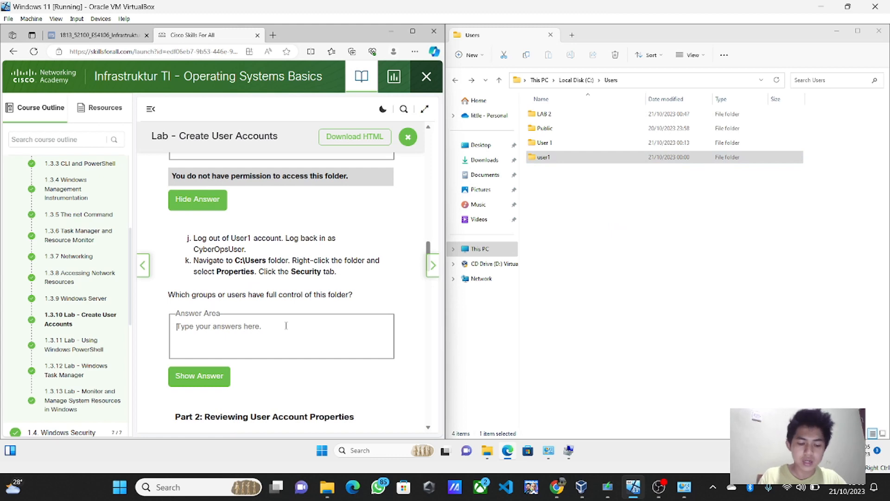
text(System)
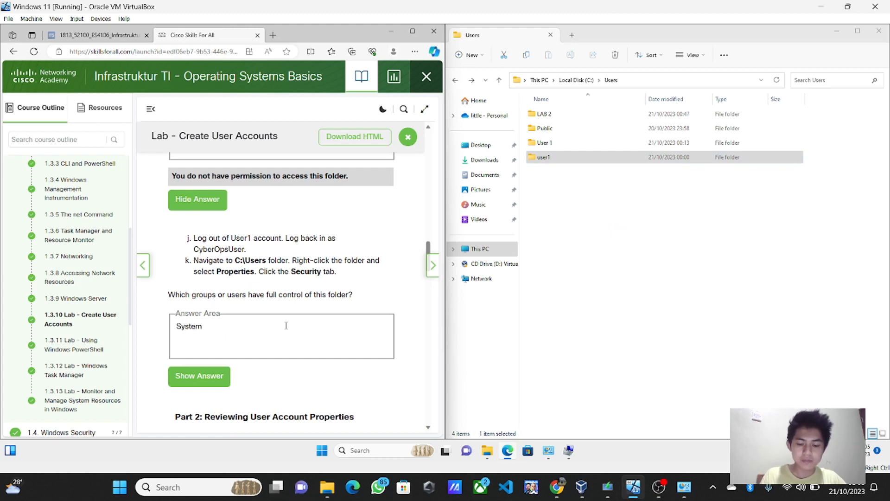
text(, Adm)
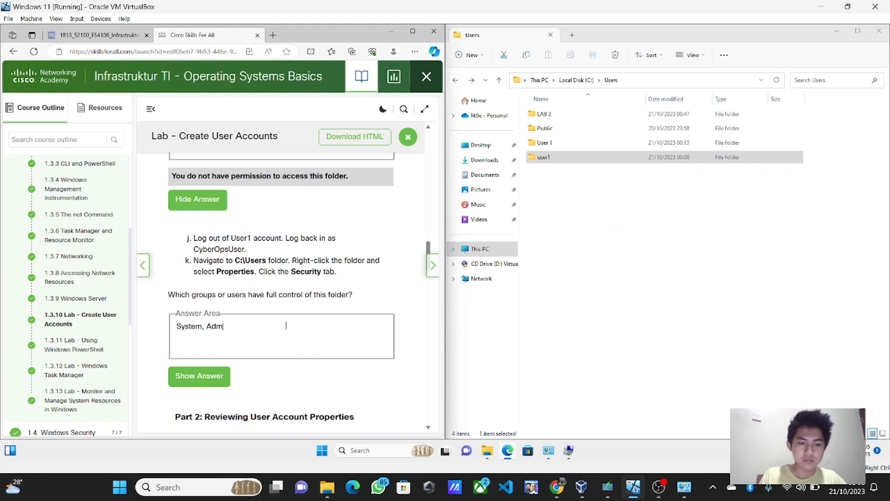
text(inis)
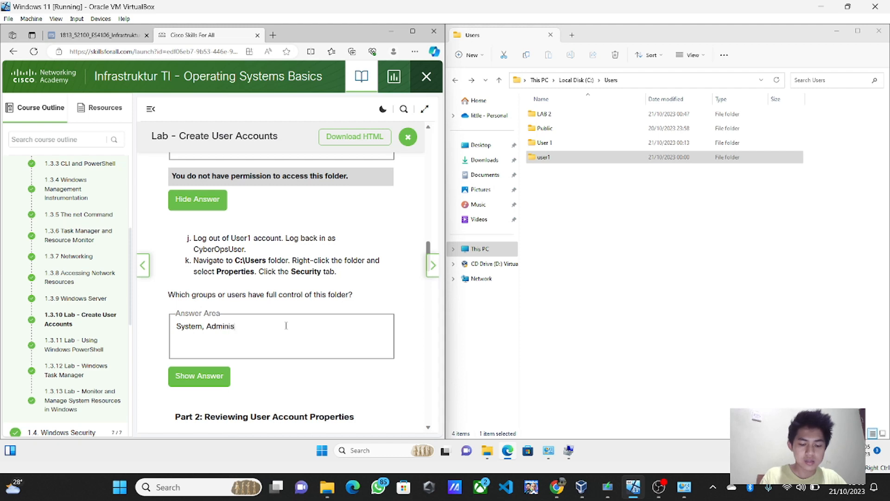
text(trator )
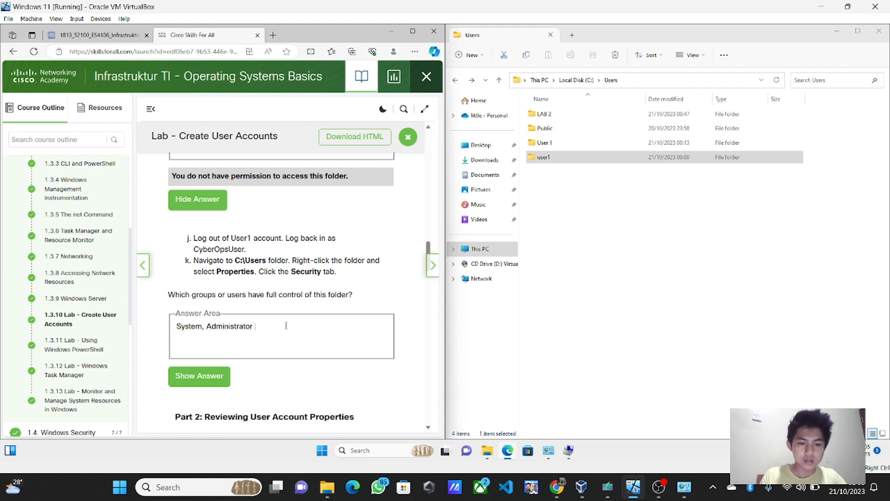
text(USer)
key(BackSpace)
key(BackSpace)
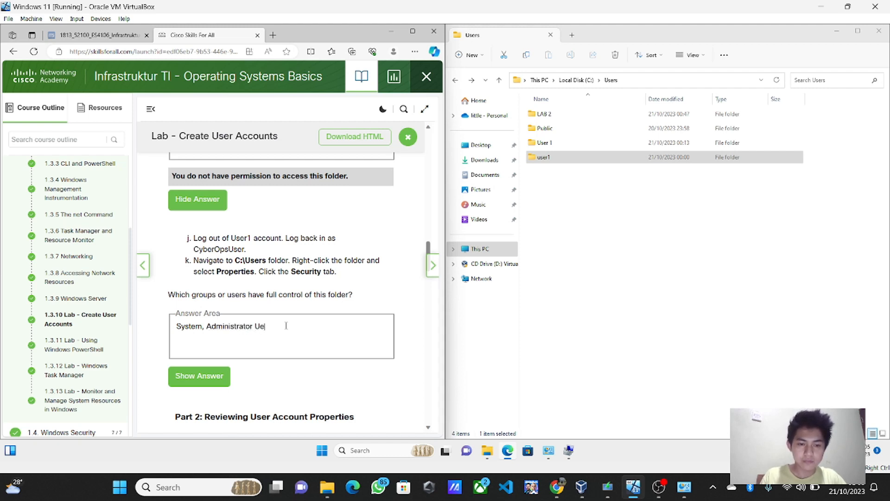
key(BackSpace)
text(ser)
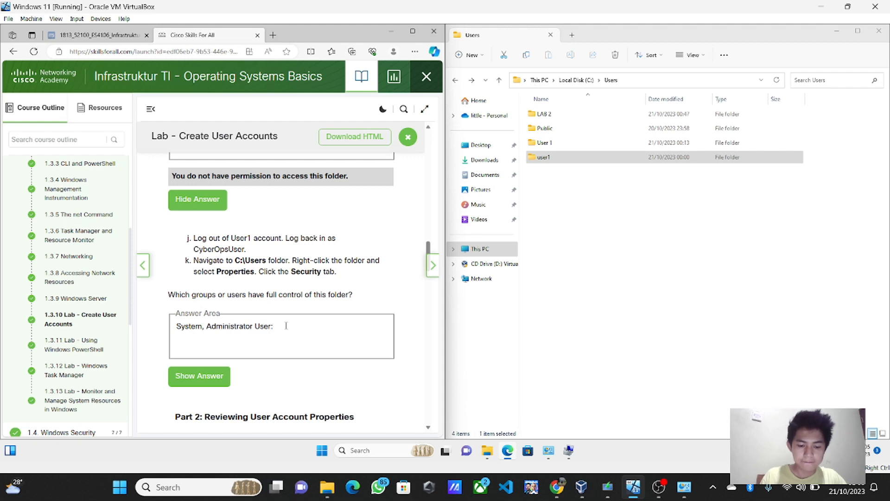
text(: user)
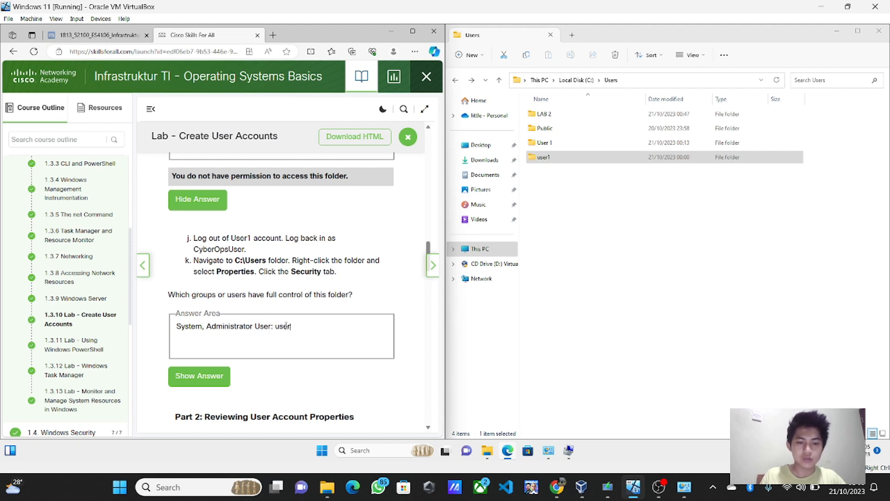
text(1)
scroll(286, 325, down, 2)
scroll(304, 337, down, 2)
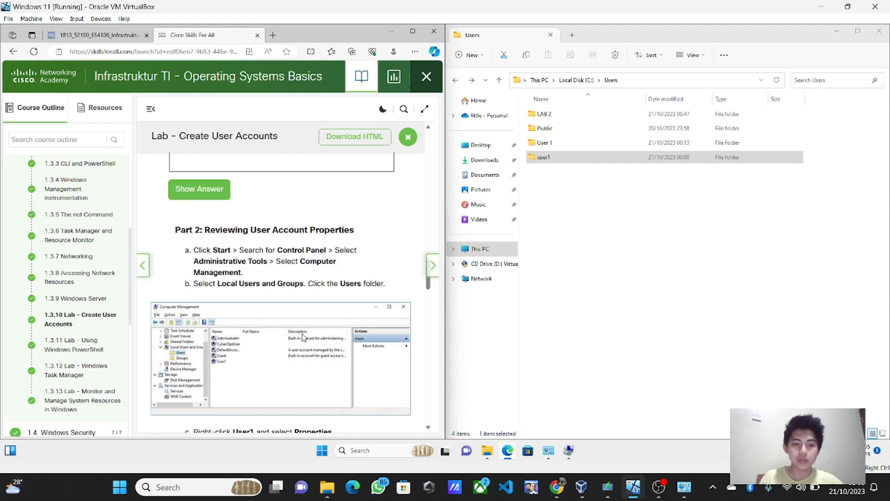
Step: Launch Computer Management via a 'comp' search and close the Users folder window
click(360, 451)
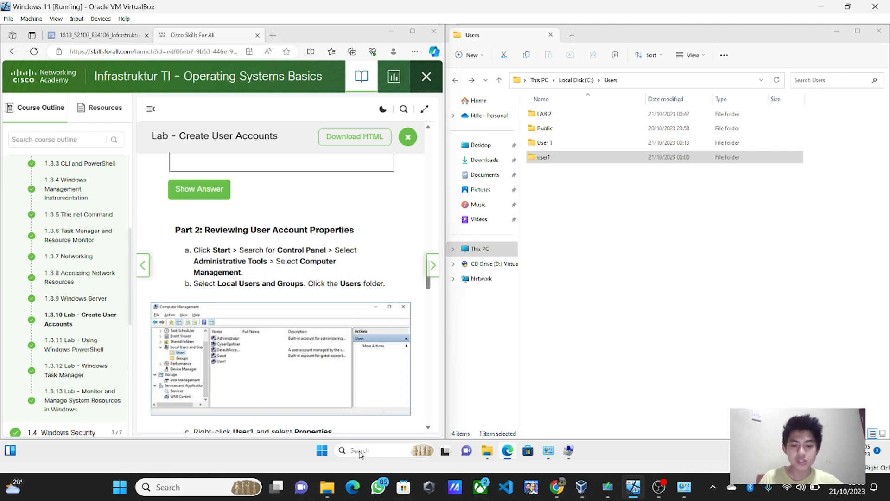
text(computer Management)
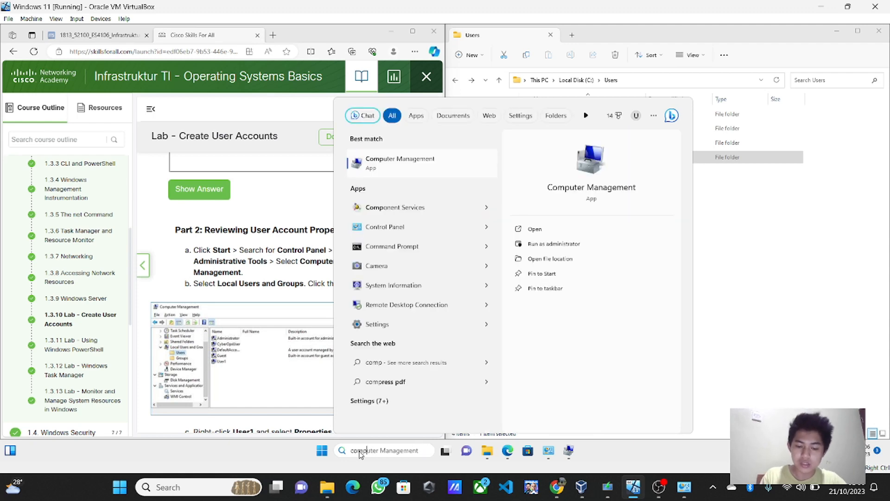
click(566, 227)
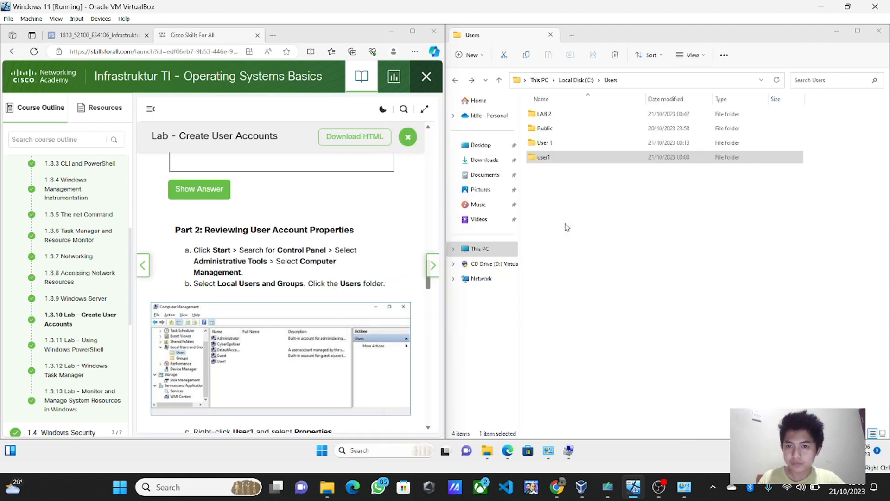
click(882, 36)
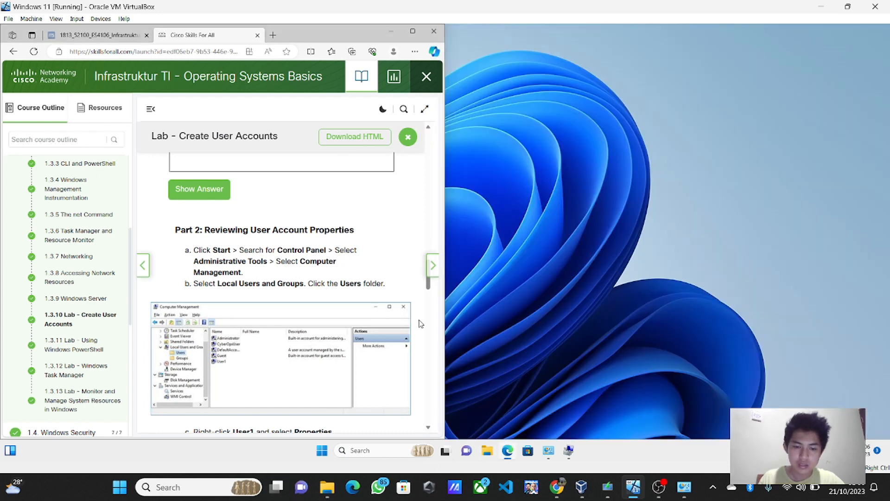
Step: Snap Computer Management to the right half and the lab browser to the left
drag(361, 40, 301, 40)
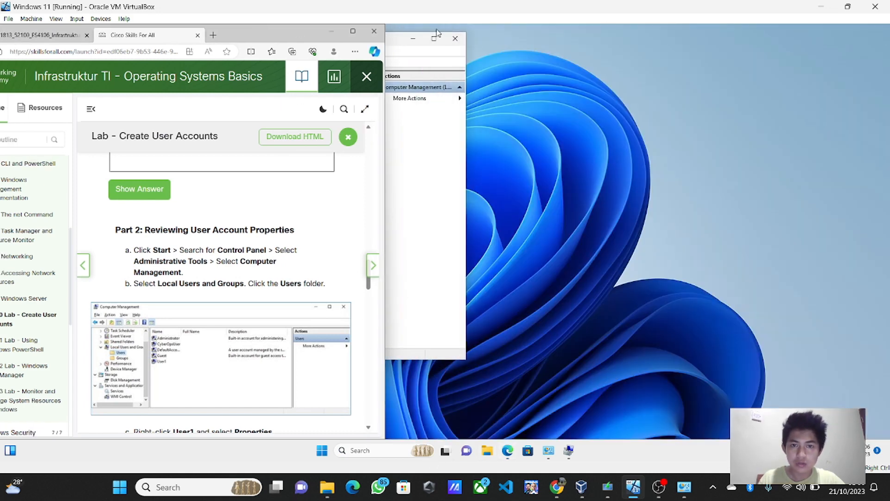
mouse_move(434, 41)
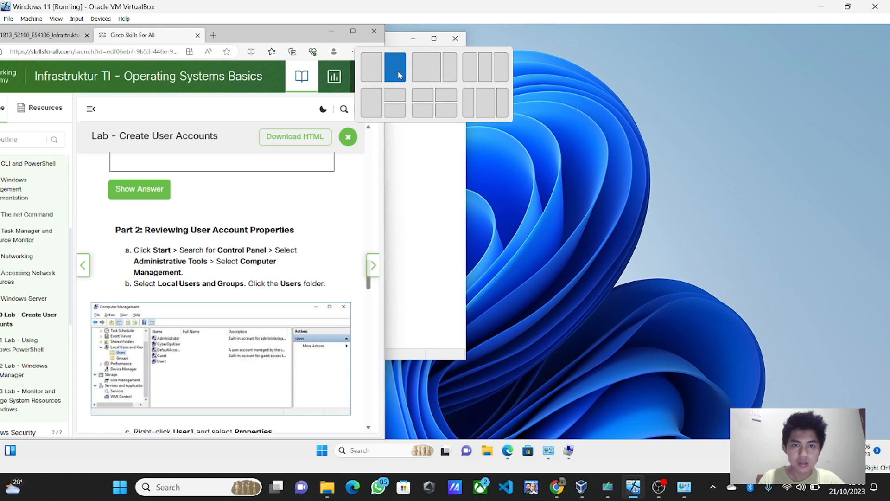
click(395, 67)
click(135, 121)
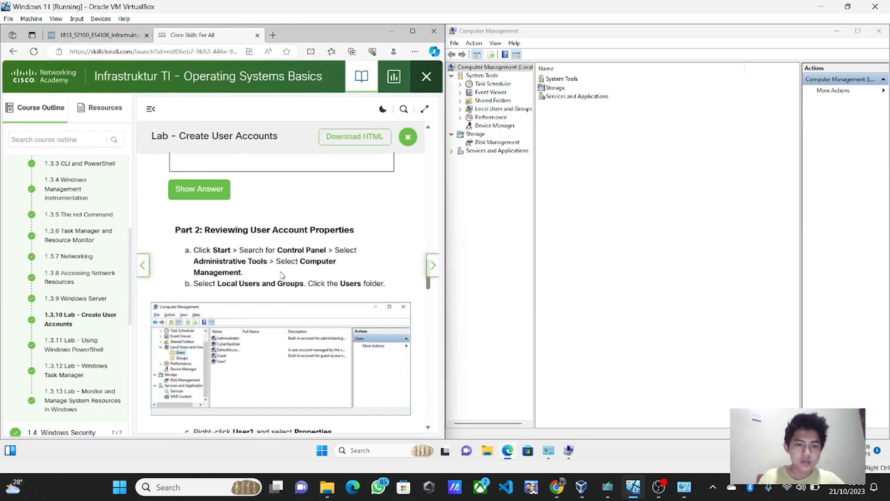
Step: In Local Users and Groups > Users, view the LAB 2 account's Member Of groups
click(487, 112)
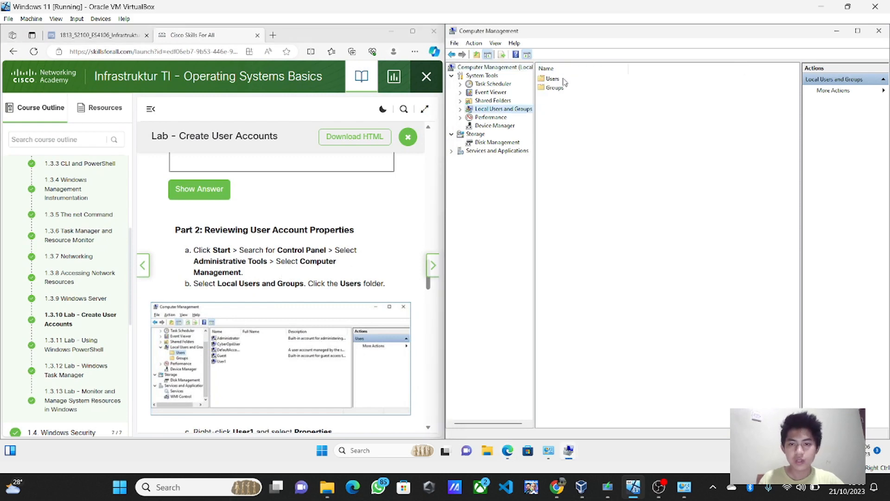
double_click(563, 80)
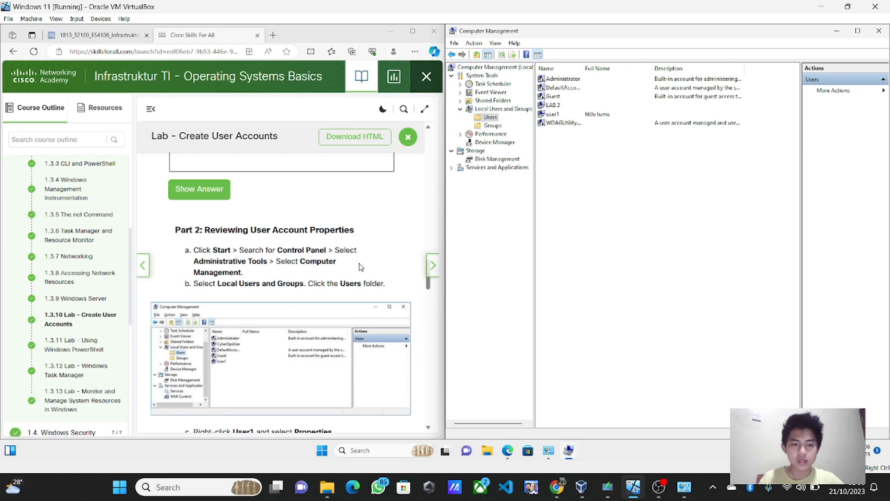
scroll(328, 318, down, 1)
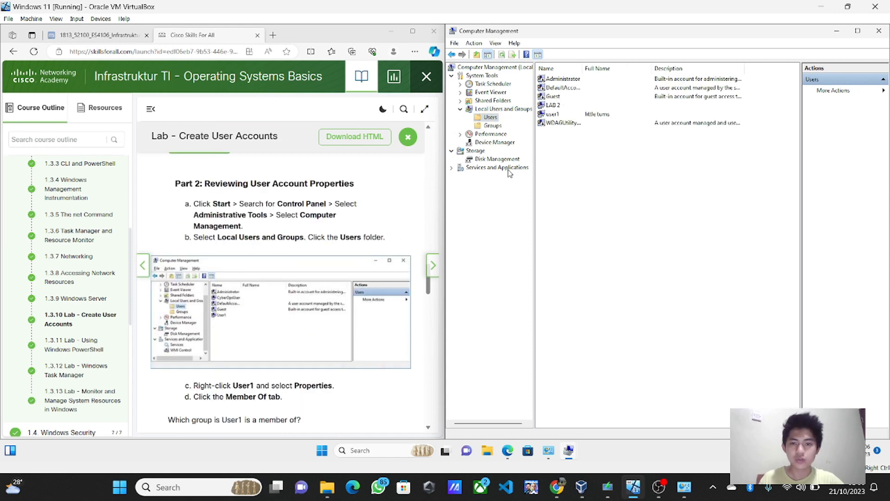
right_click(560, 105)
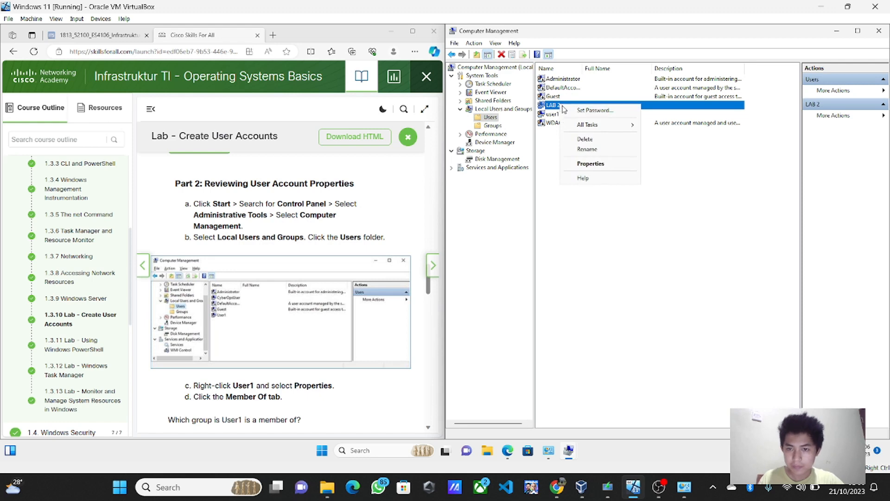
click(590, 164)
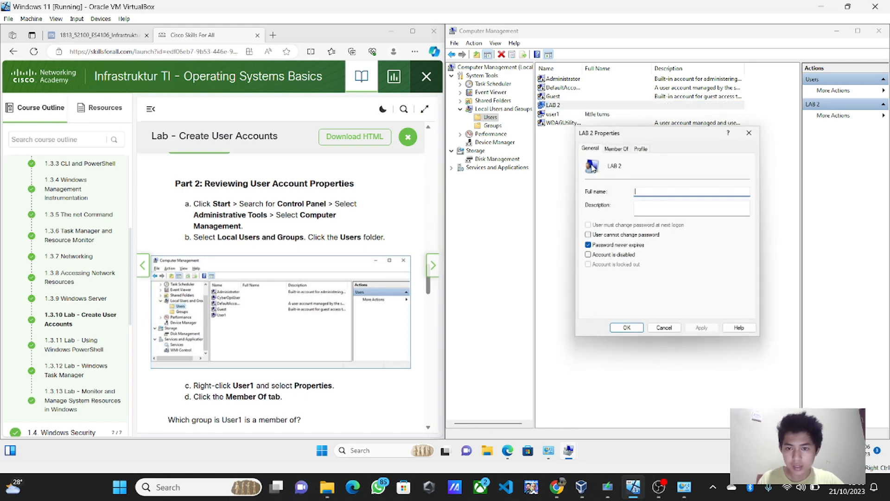
click(624, 150)
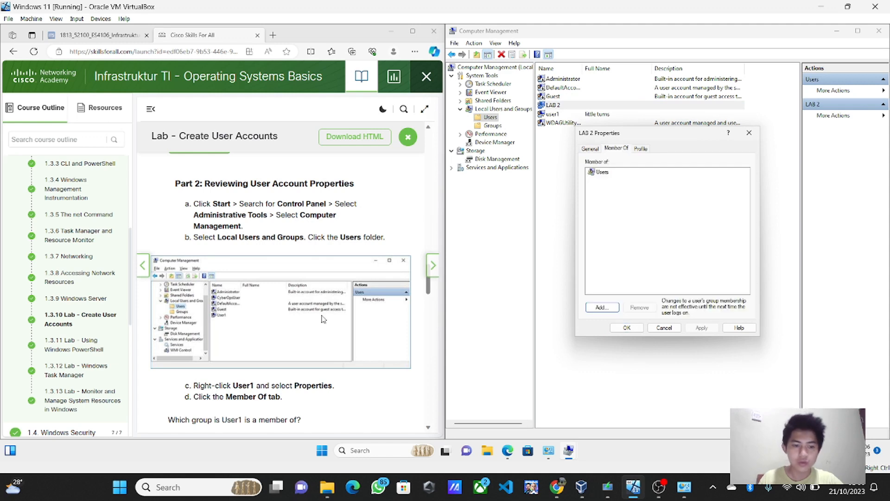
scroll(323, 319, down, 2)
Step: Answer 'Users' to the User1 group question and close the LAB 2 properties
click(240, 370)
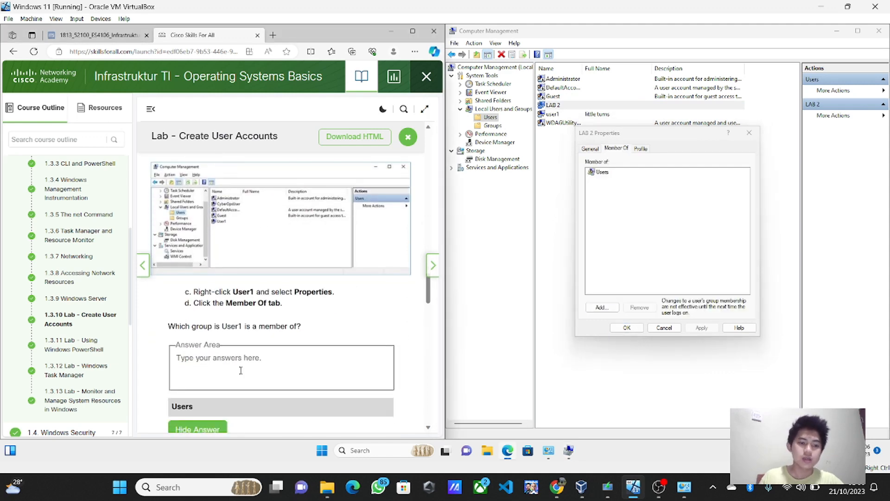
text(Users)
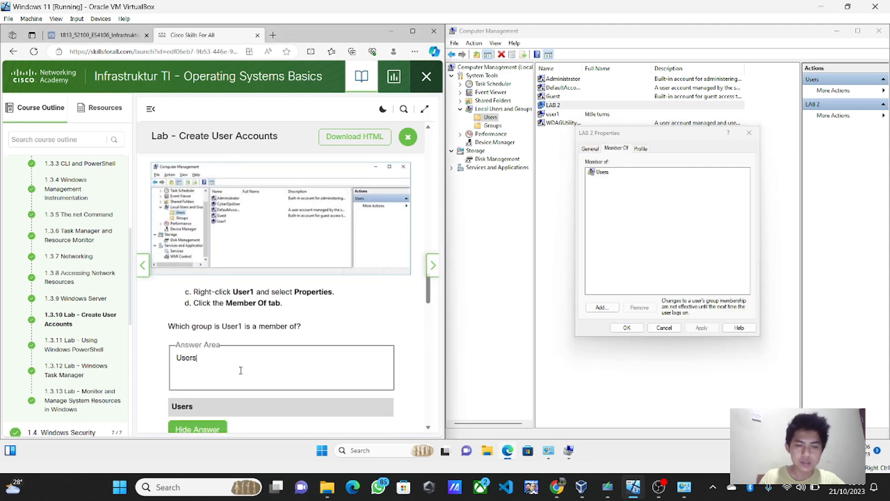
scroll(240, 370, down, 1)
click(627, 327)
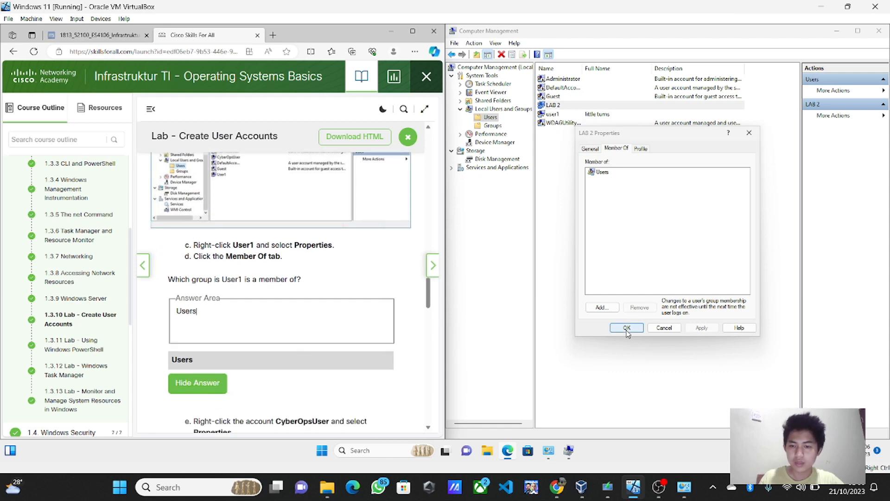
scroll(310, 349, down, 2)
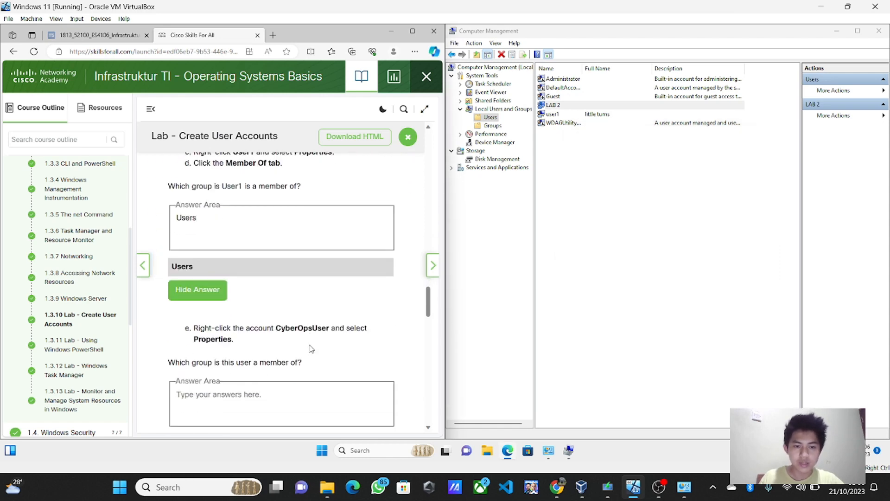
Step: Open user1's properties to view its group memberships
right_click(551, 116)
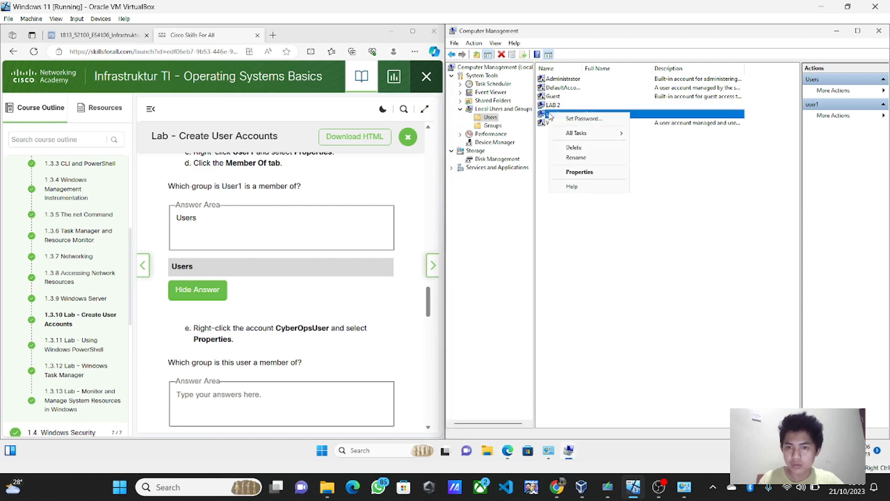
click(593, 172)
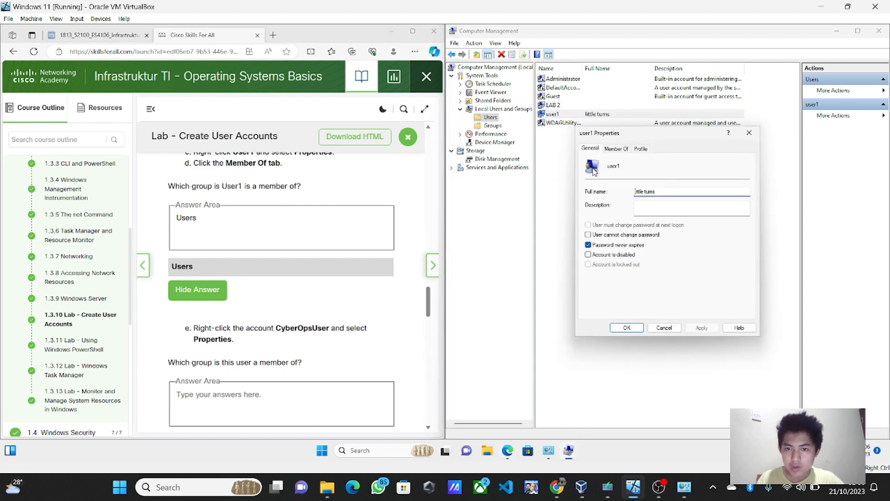
click(617, 151)
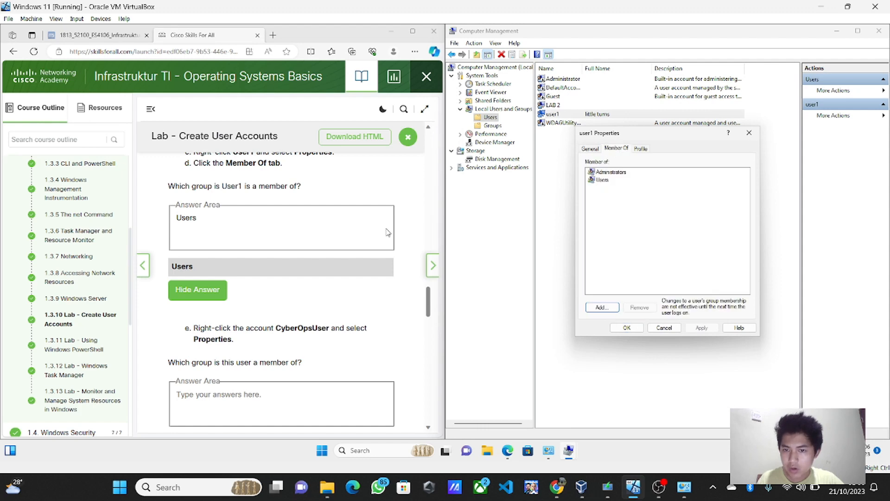
Step: Answer the CyberOpsUser groups question with 'Administrators and Us', show the model answer, and close user1's properties
click(254, 398)
text(Ad)
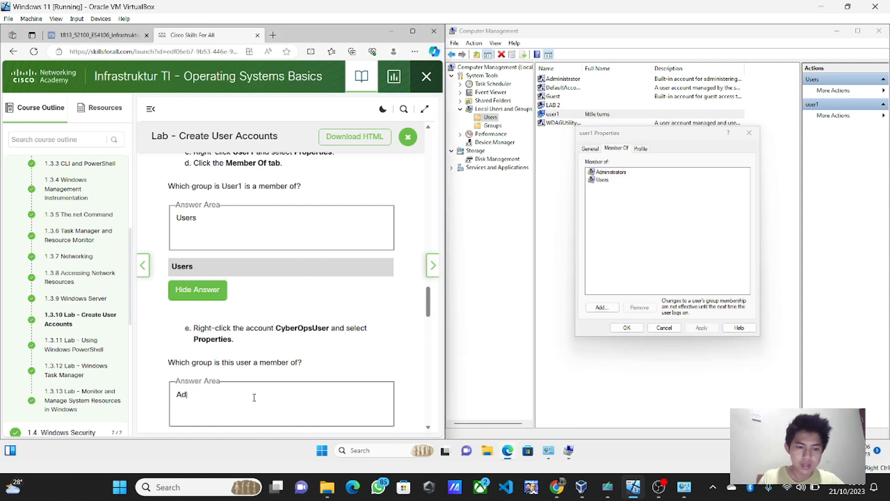
text(ministra)
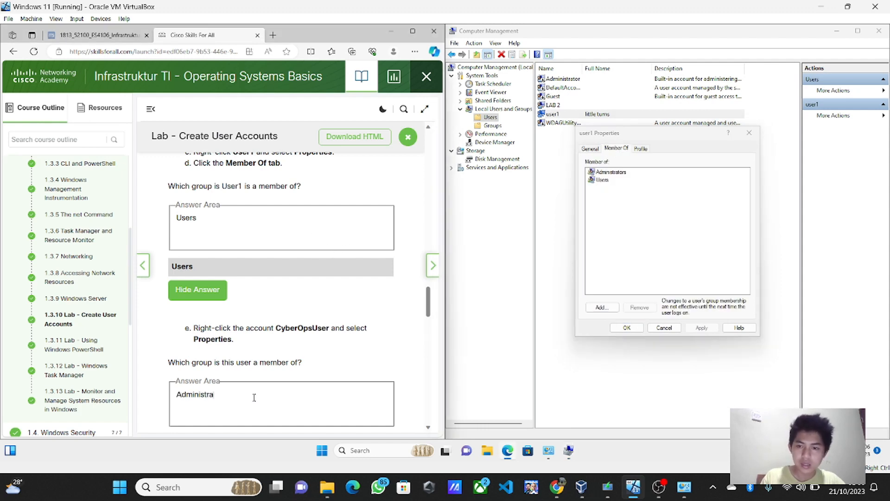
text(tors )
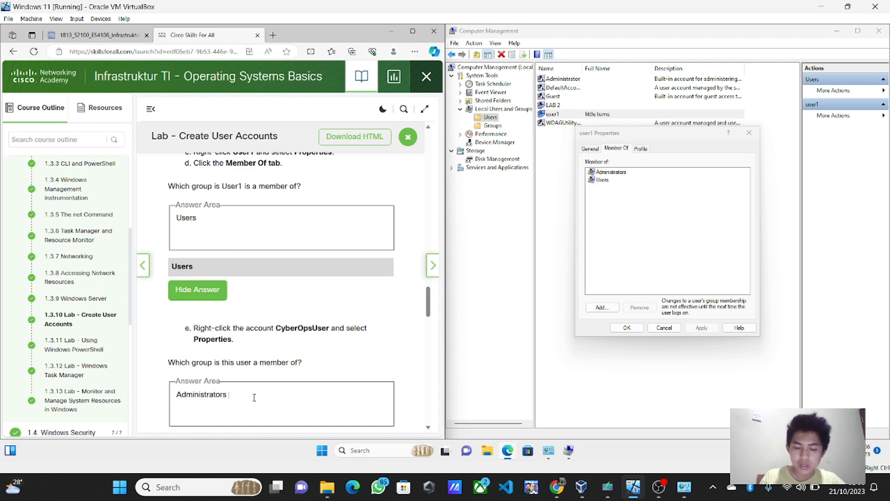
text(and Users)
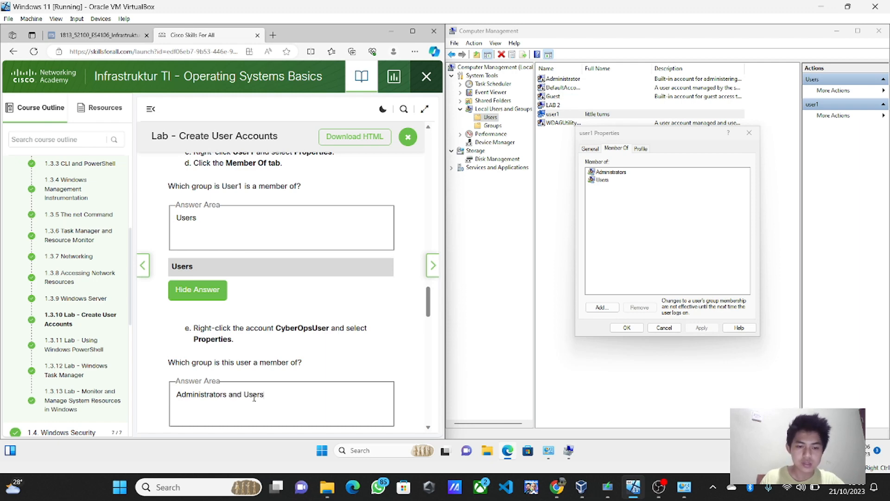
scroll(254, 399, down, 5)
click(204, 241)
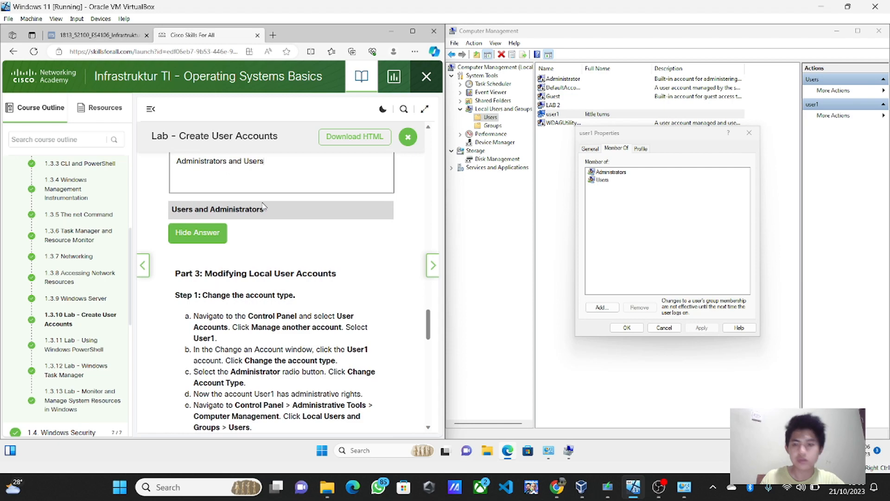
click(627, 329)
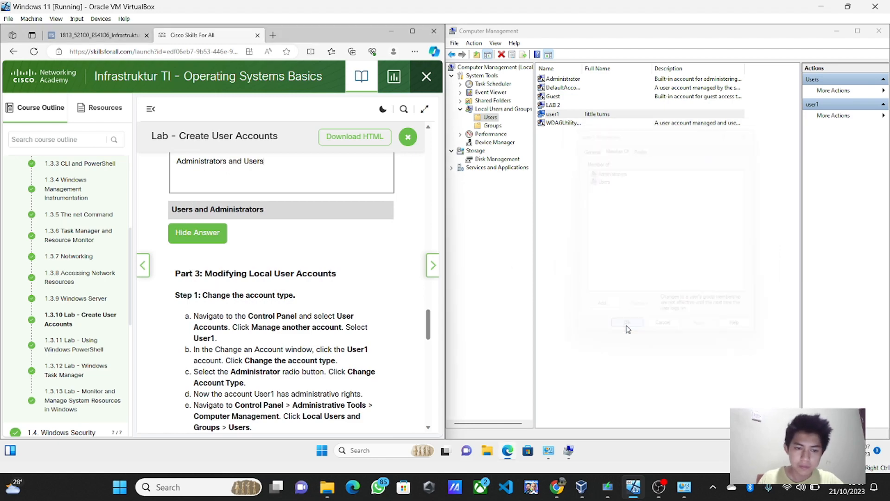
scroll(371, 312, down, 1)
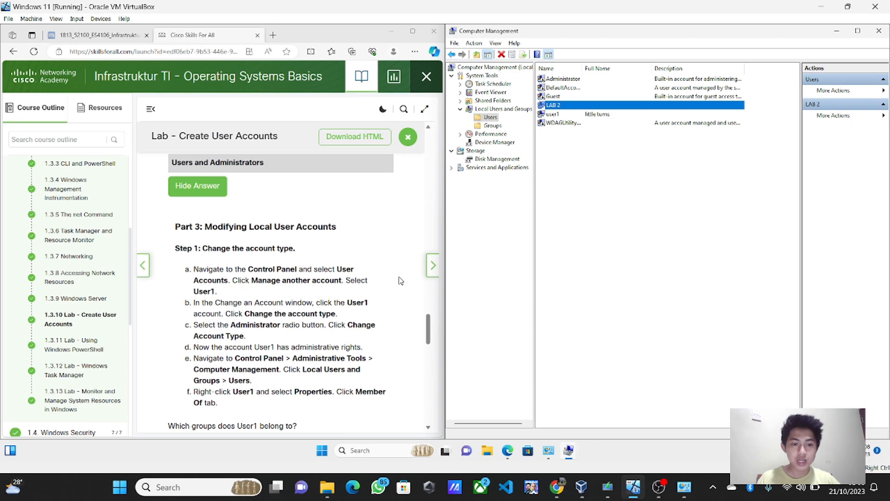
Step: Launch Control Panel via search and bring up the list of accounts to change
click(843, 31)
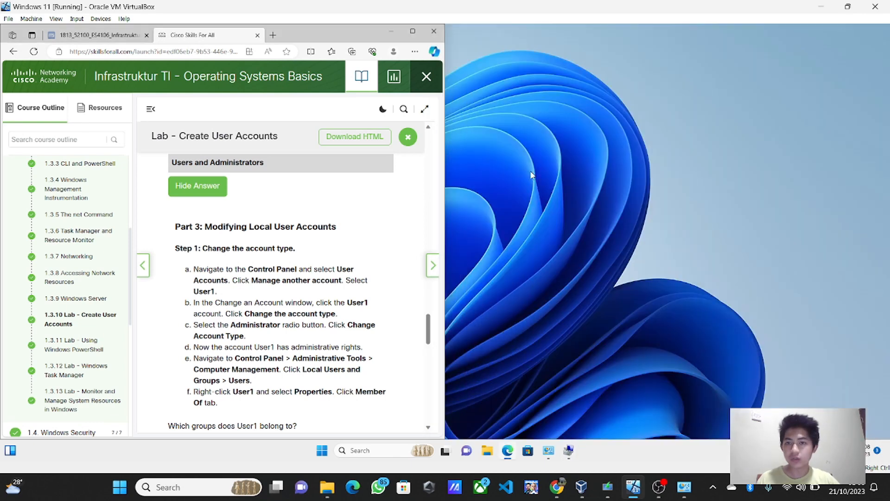
click(357, 451)
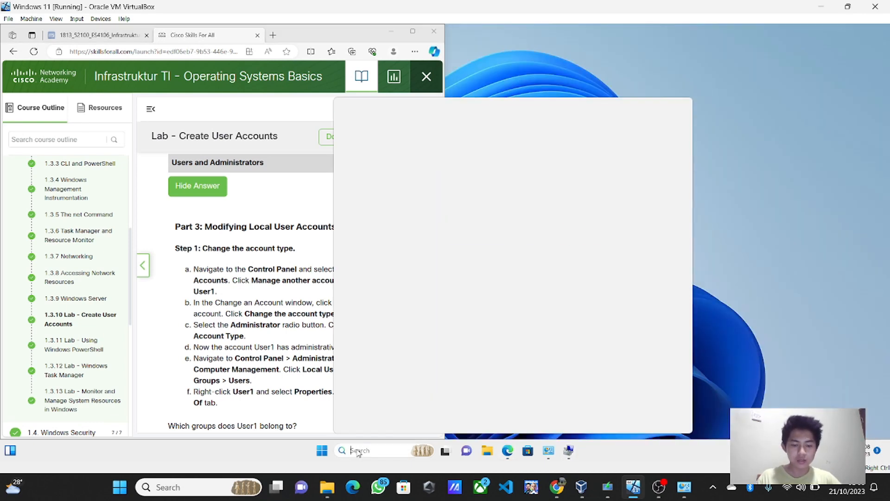
text(control)
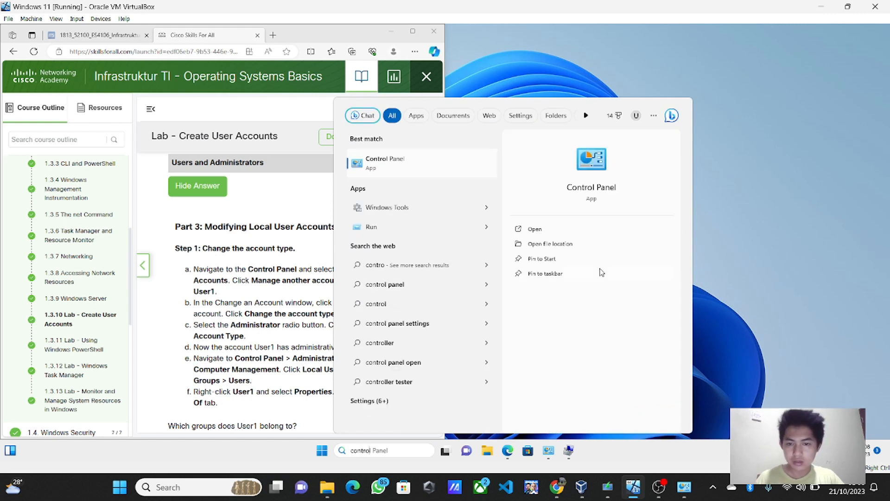
click(572, 234)
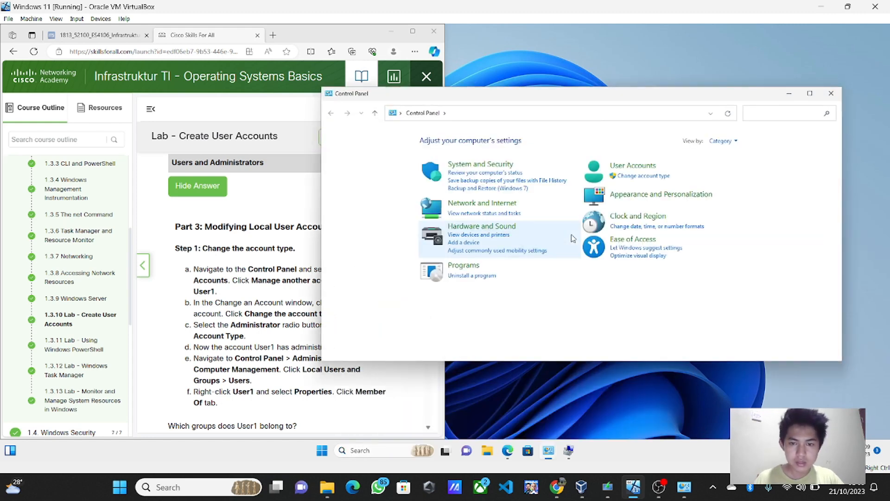
click(639, 177)
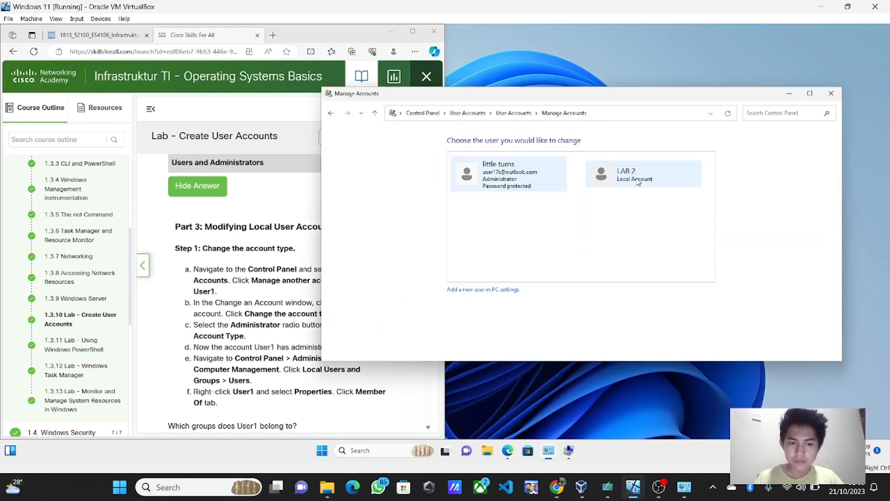
drag(604, 101, 680, 67)
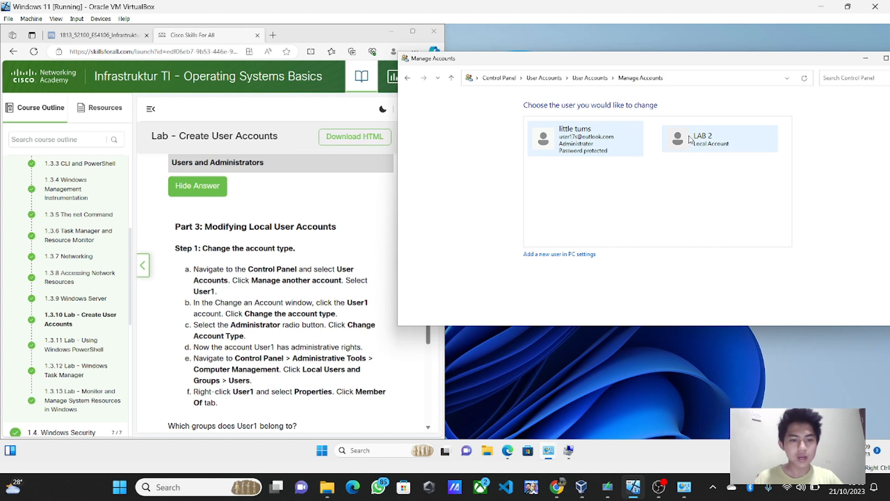
Step: Change LAB 2's account type from Standard to Administrator
click(690, 139)
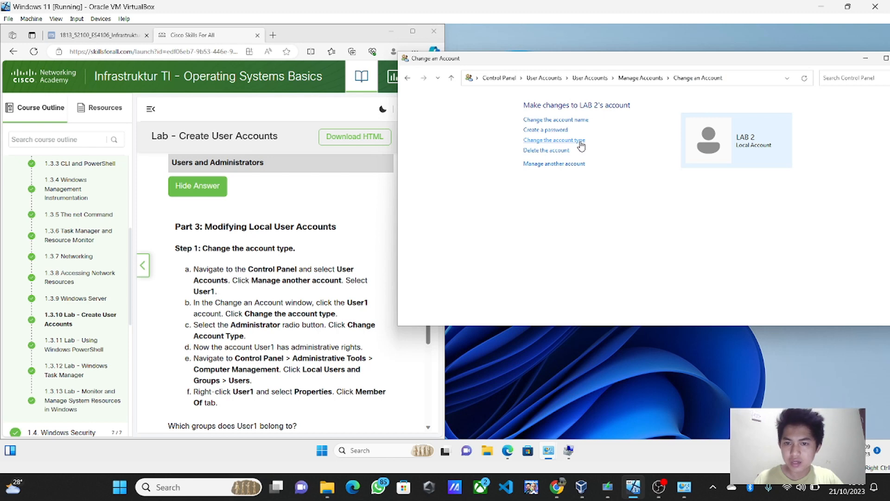
click(580, 142)
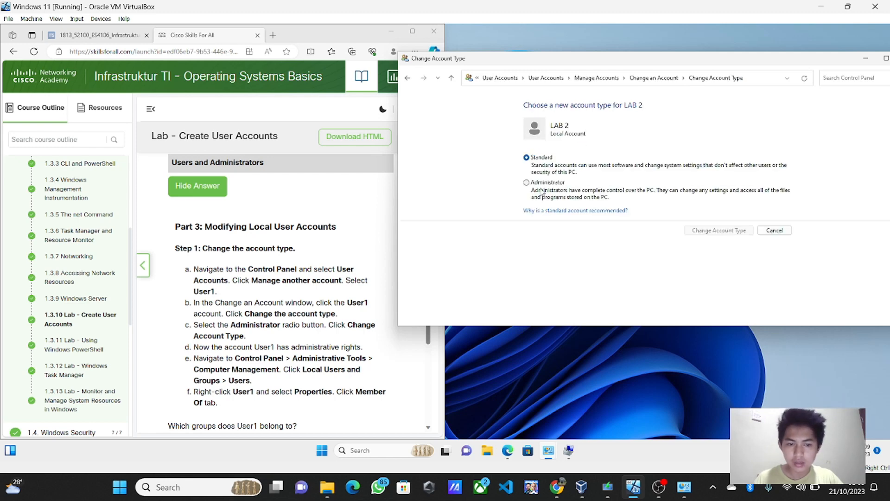
click(533, 184)
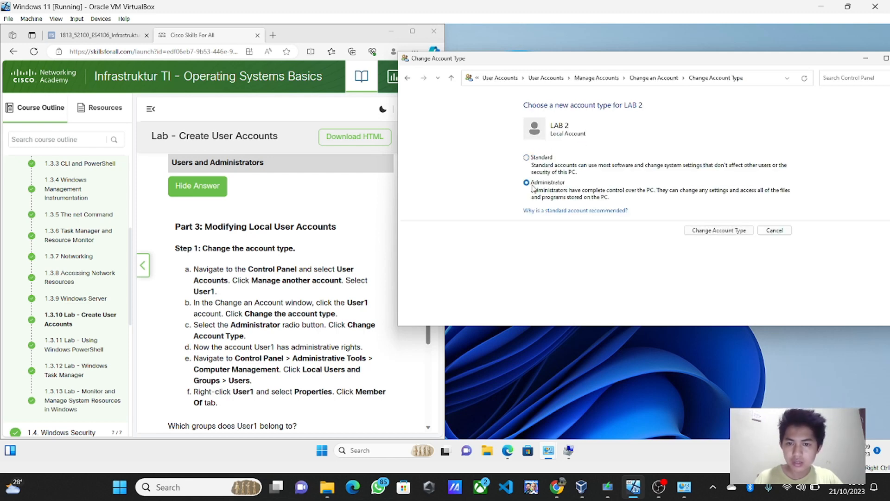
click(717, 234)
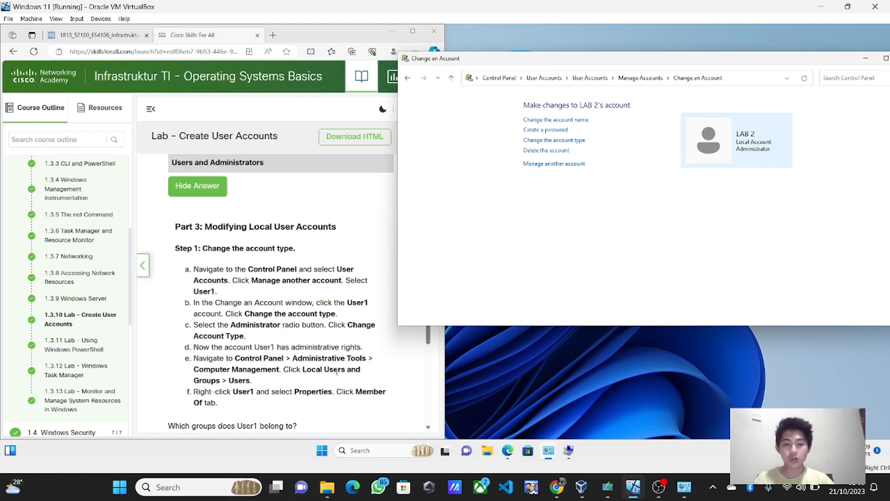
scroll(337, 371, down, 2)
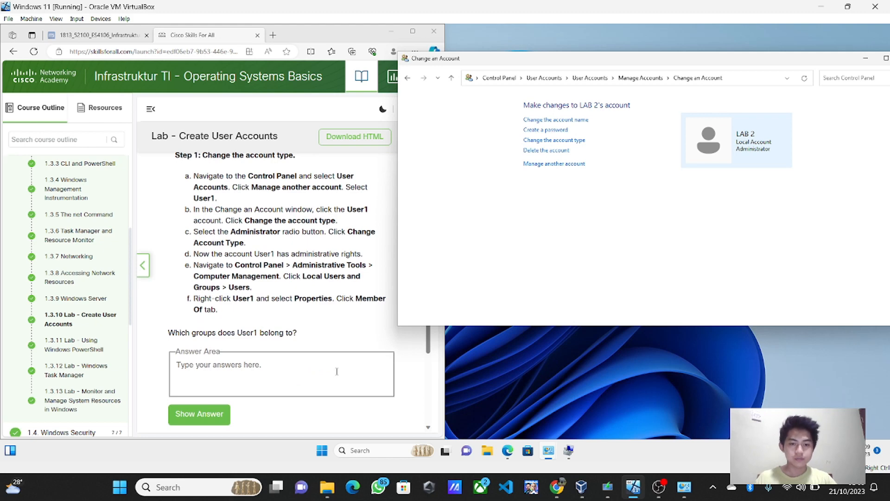
scroll(337, 371, down, 3)
scroll(366, 387, up, 1)
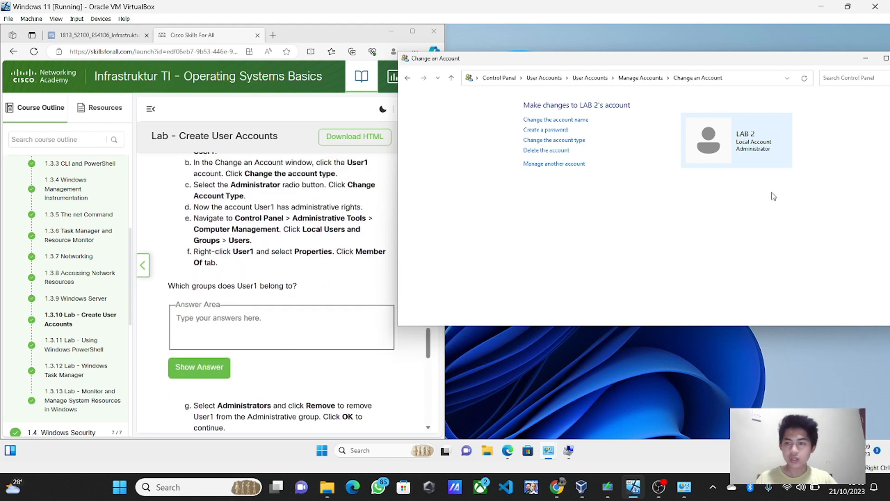
Step: Reopen Computer Management and view LAB 2's group memberships under Local Users and Groups
click(865, 58)
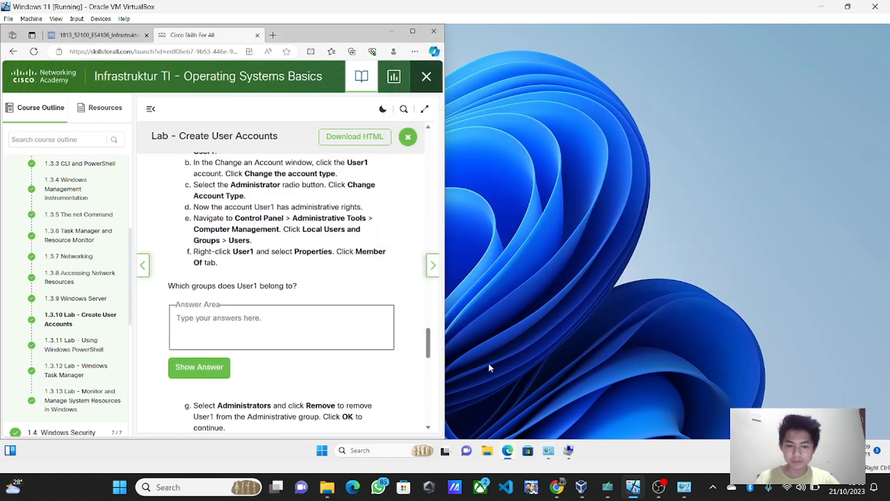
click(380, 447)
text(compu)
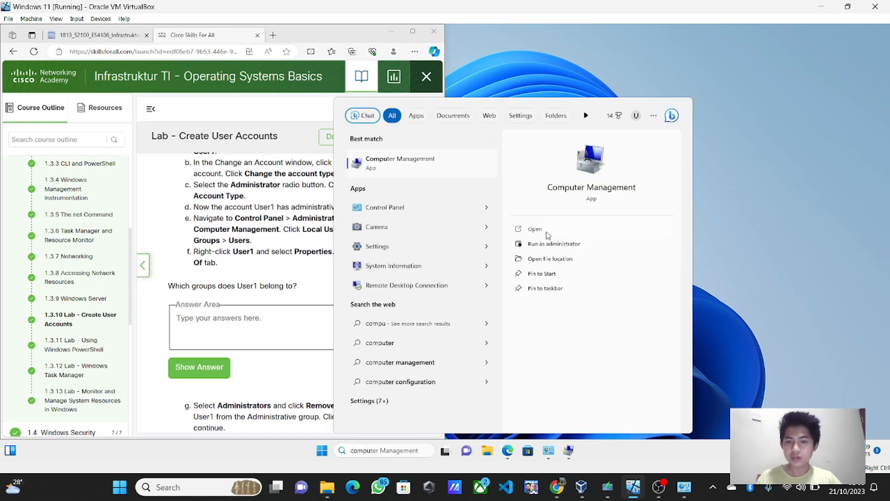
click(546, 231)
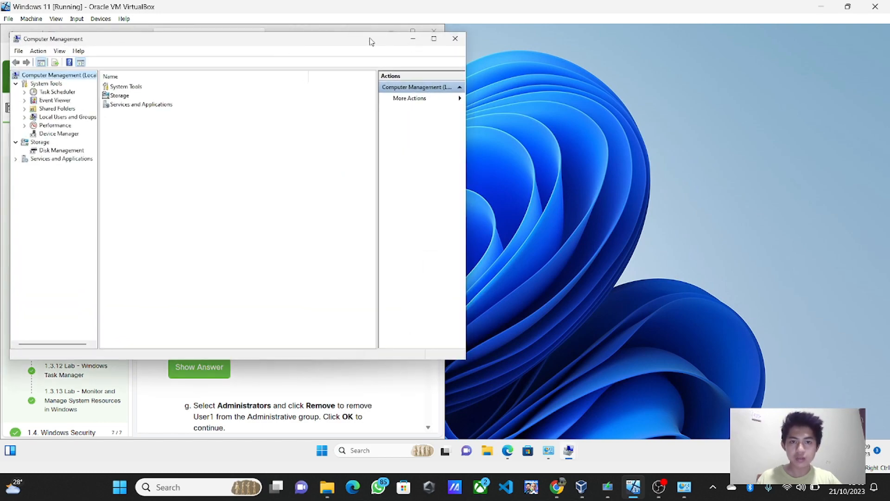
drag(369, 39, 329, 57)
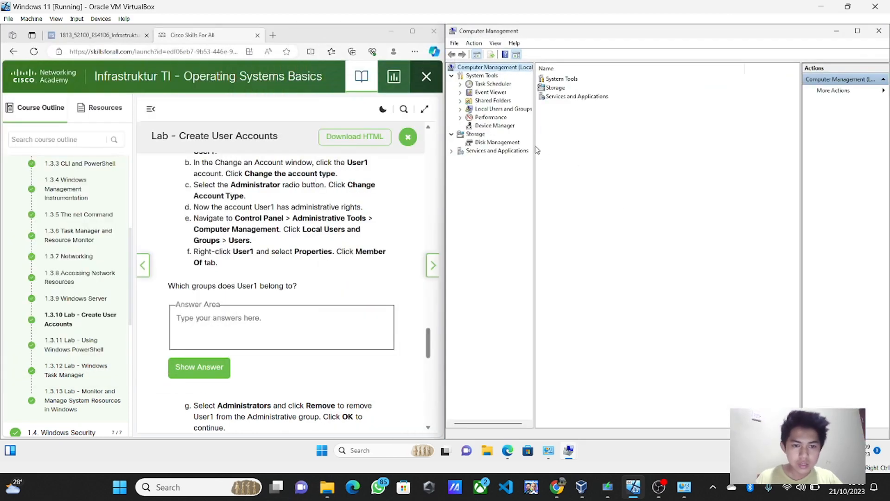
double_click(503, 112)
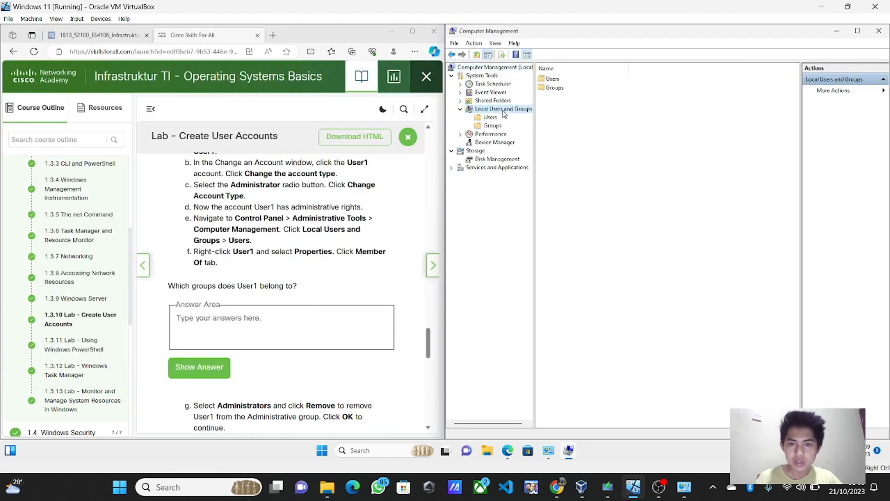
double_click(553, 80)
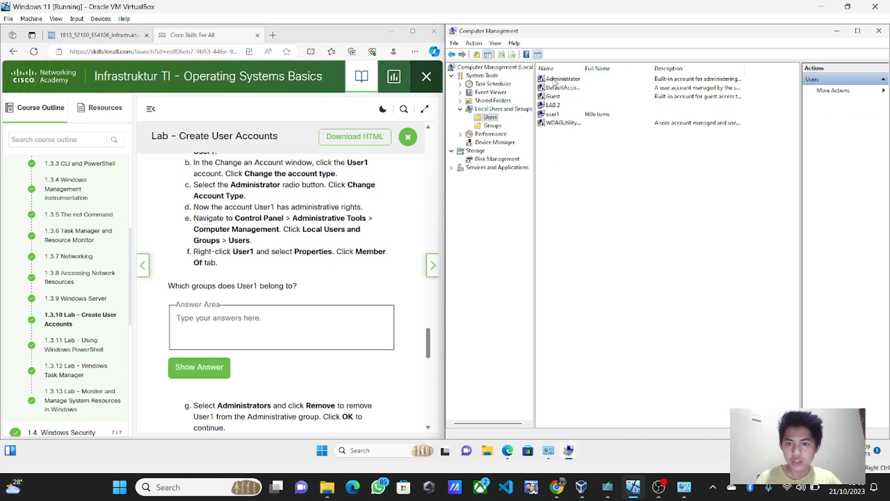
right_click(556, 107)
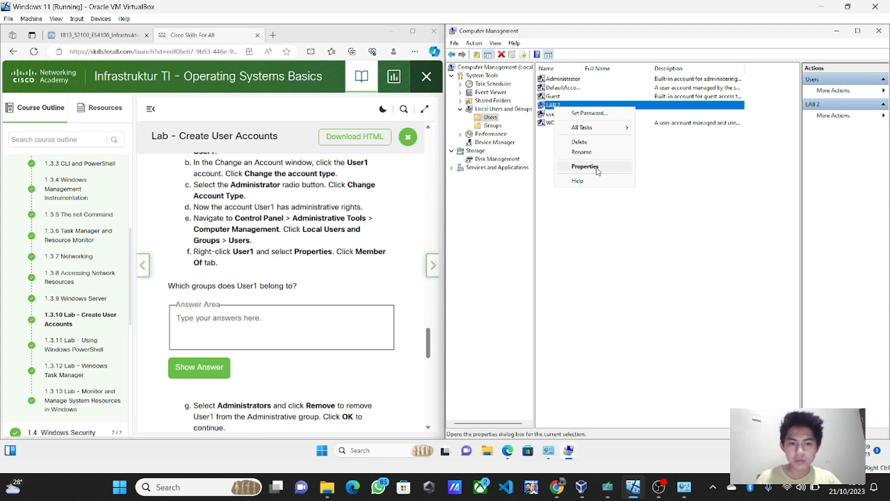
click(597, 168)
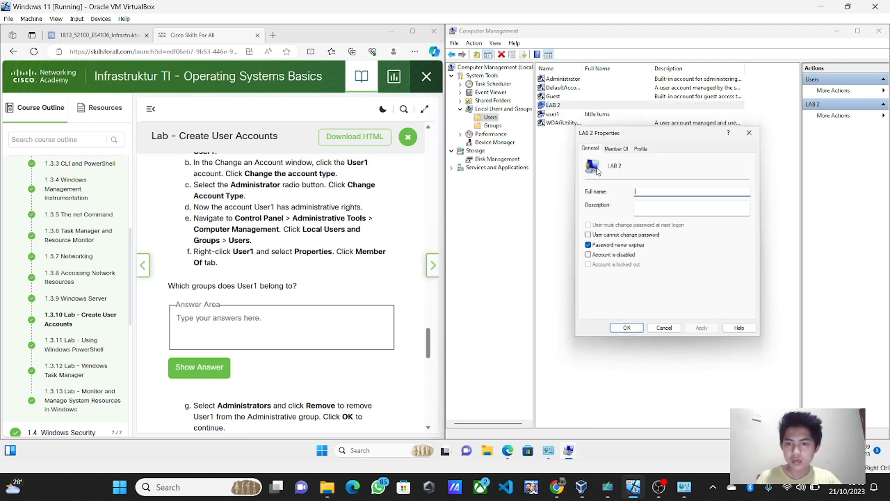
click(622, 149)
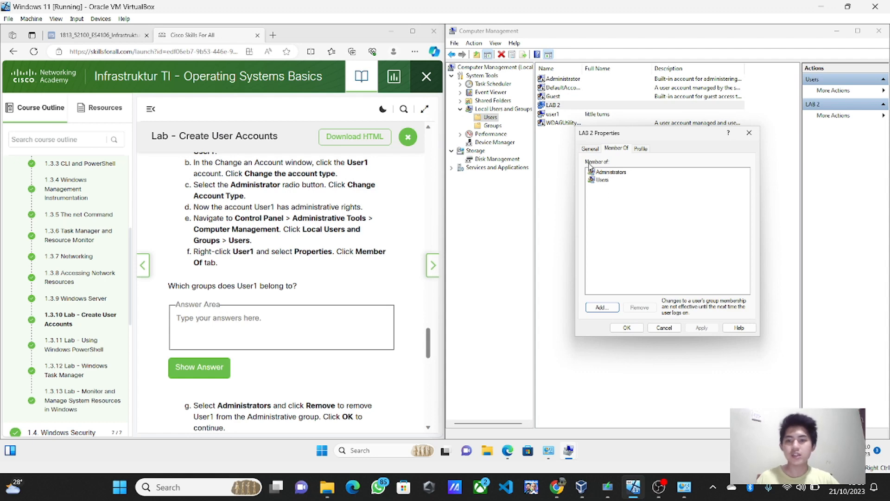
Step: Answer the User1 groups question with 'Administrators and Users' and show the model answer
click(211, 361)
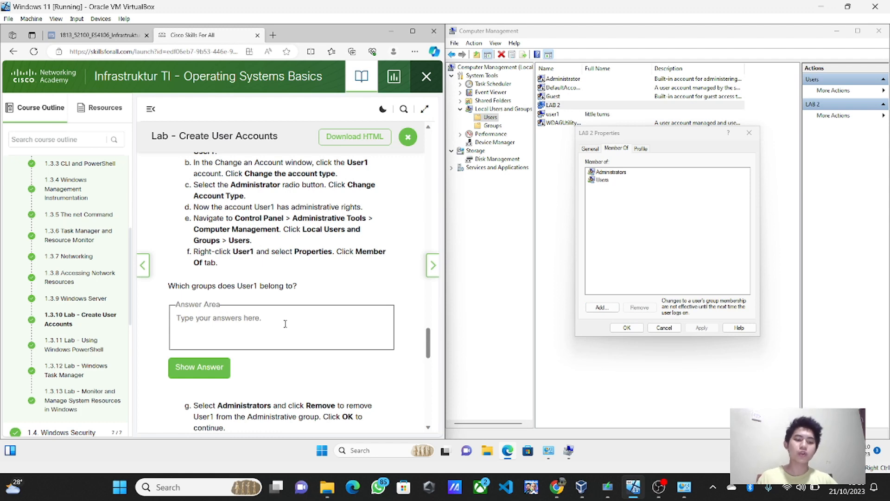
text(Adminis)
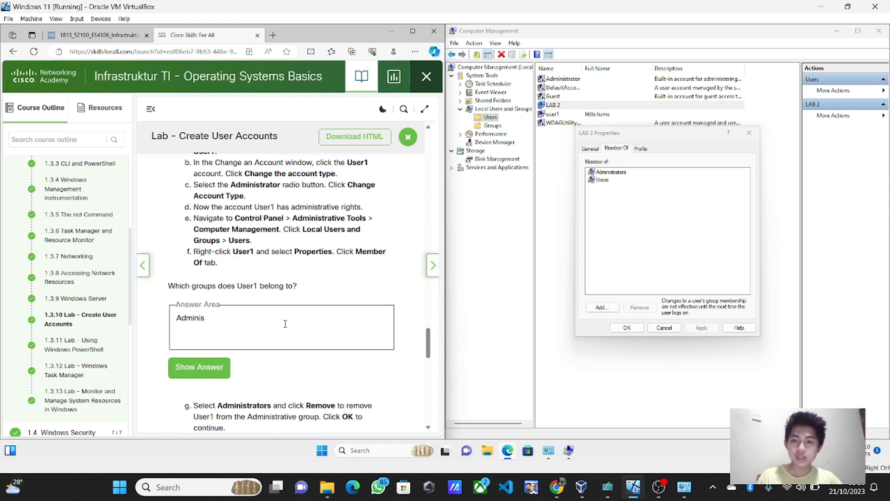
text(trator)
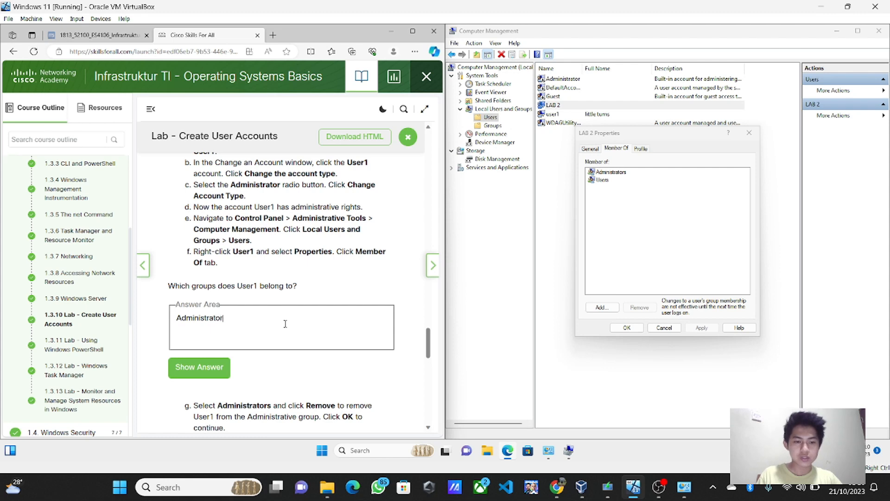
text(s)
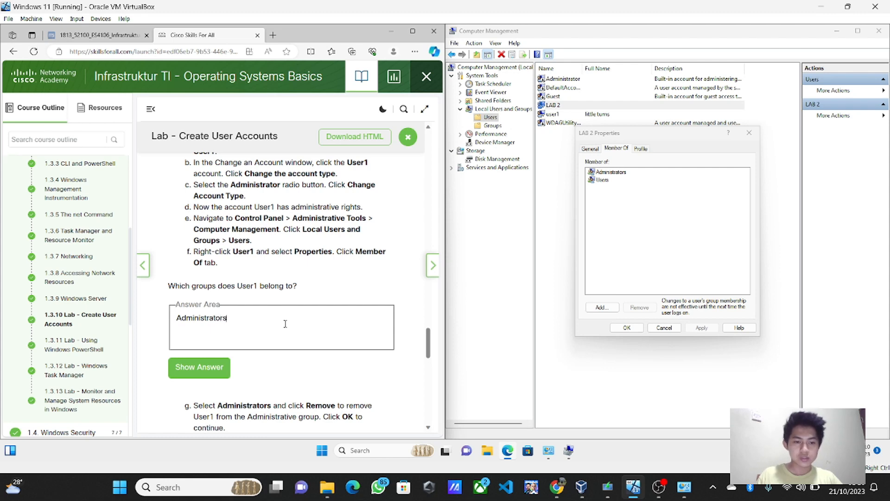
click(218, 366)
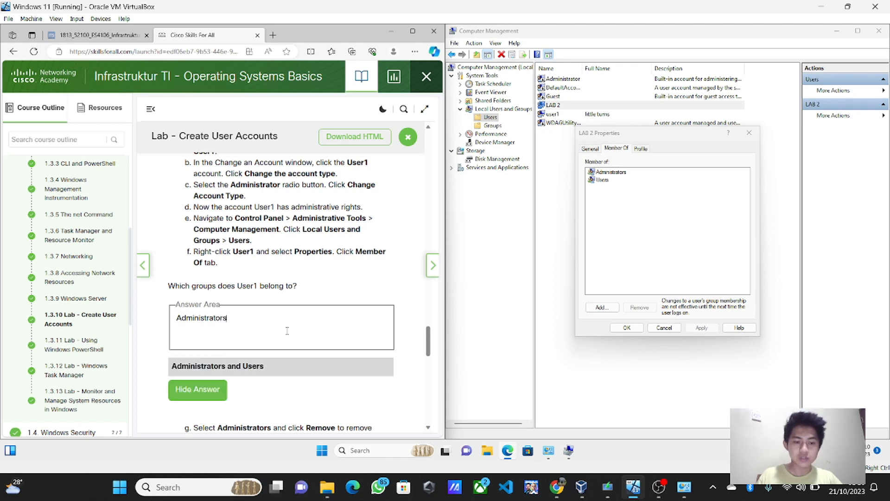
text(adn)
key(BackSpace)
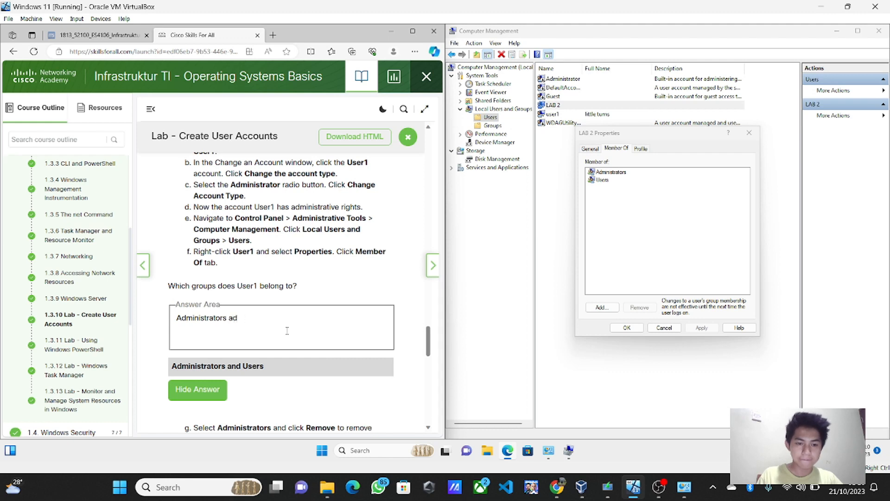
key(BackSpace)
text(nd Use)
key(BackSpace)
key(BackSpace)
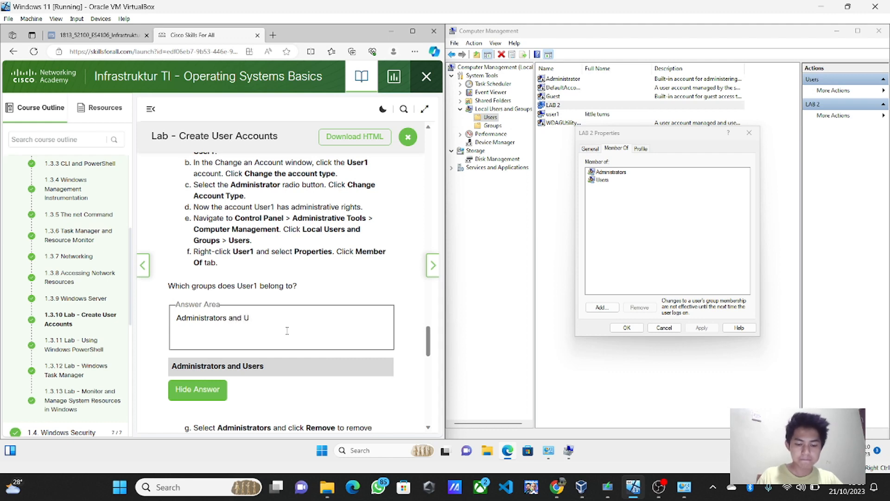
text(sers)
scroll(287, 331, down, 4)
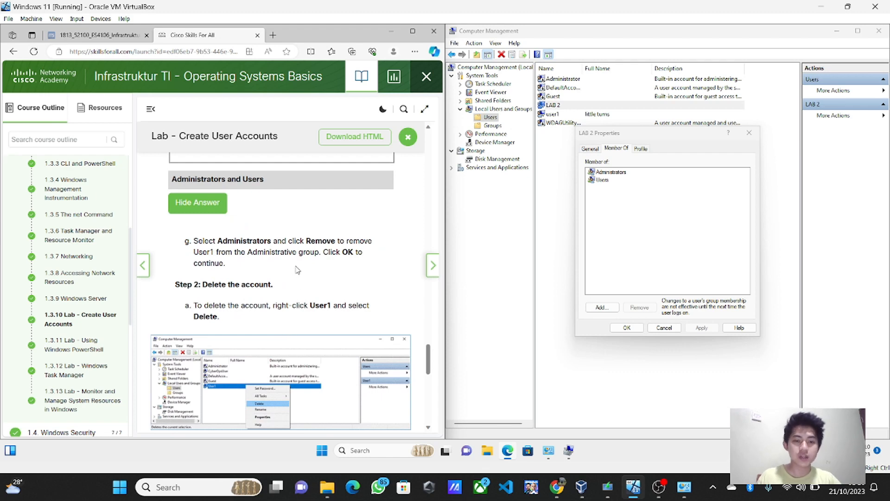
Step: Remove LAB 2 from the Administrators group and save the change
click(611, 172)
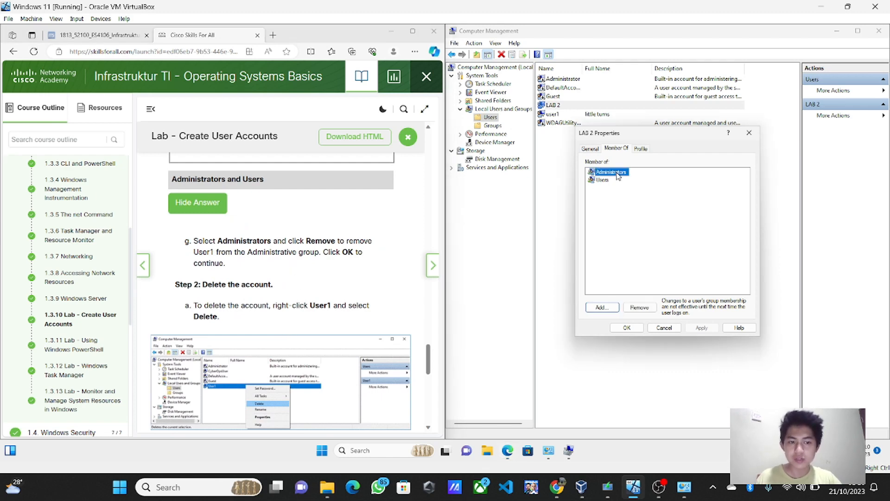
click(643, 307)
click(626, 327)
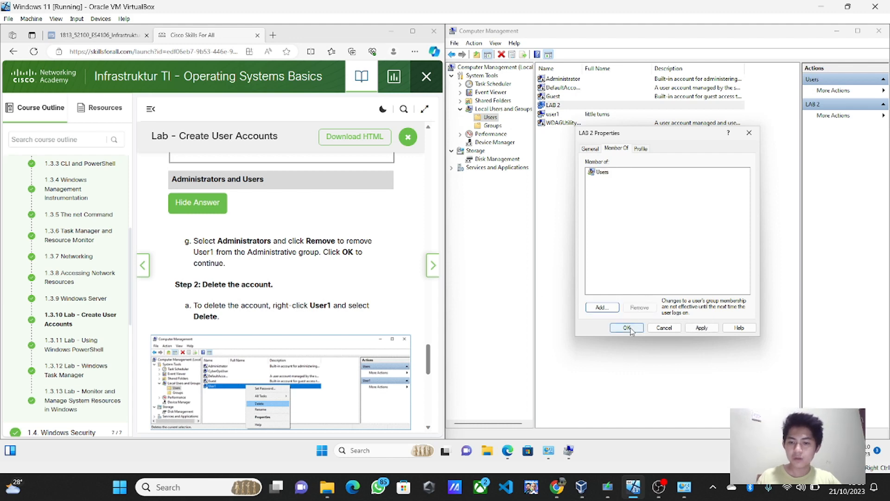
scroll(306, 339, down, 1)
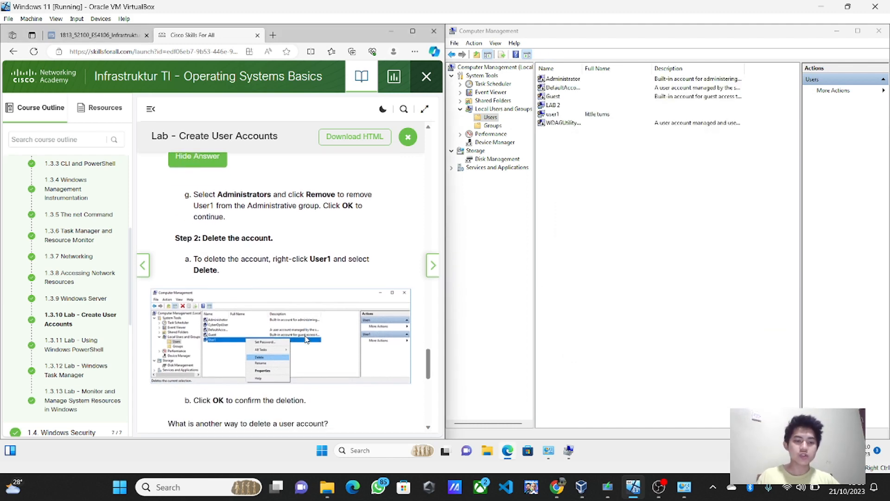
scroll(306, 340, down, 1)
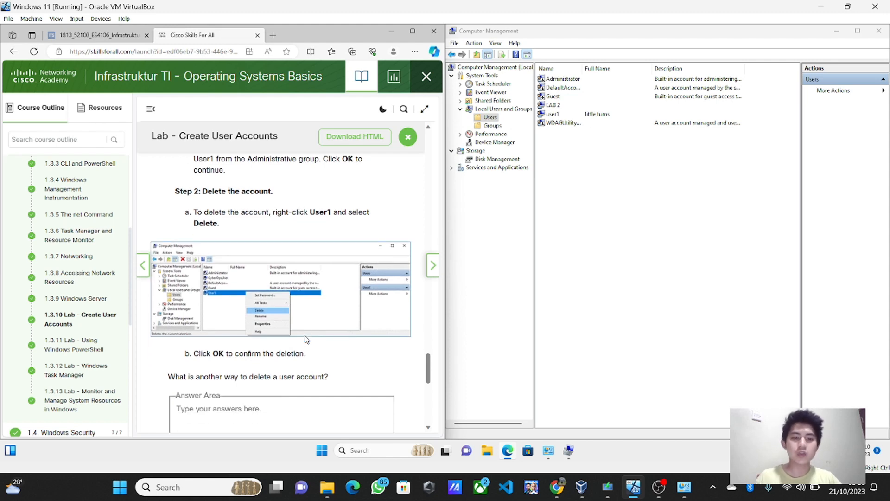
Step: Delete the LAB 2 account, confirming both warnings
right_click(552, 106)
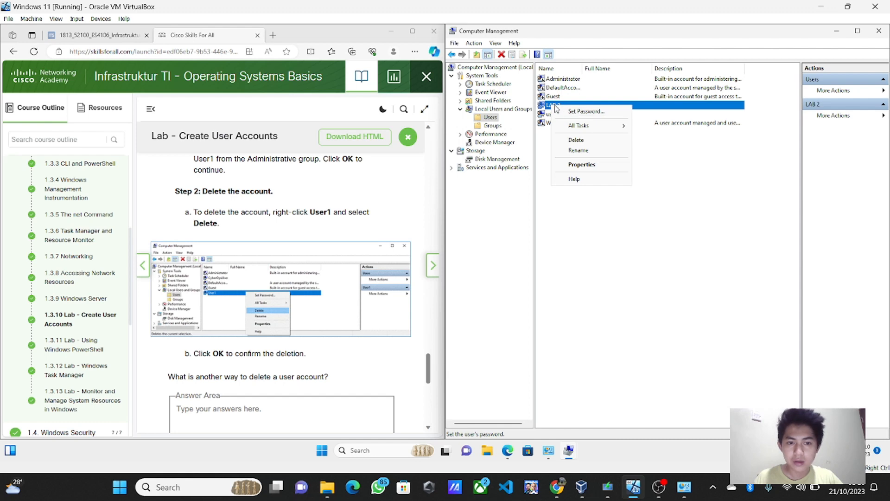
click(580, 140)
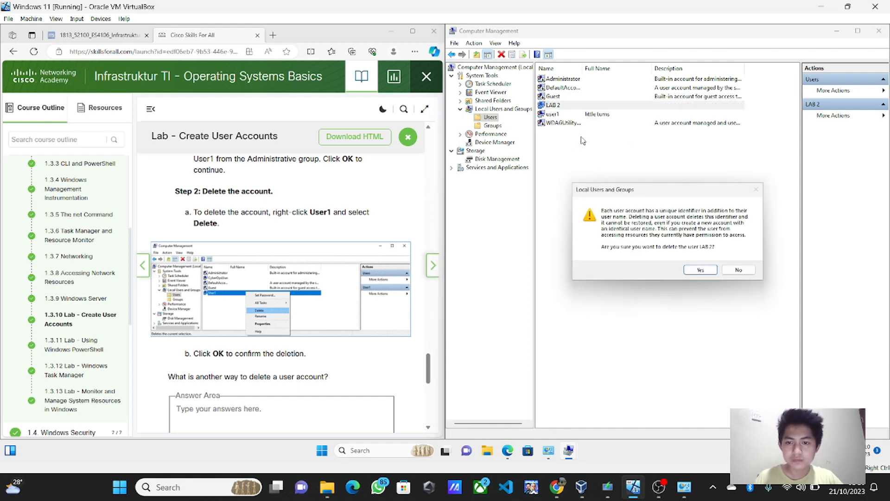
click(700, 270)
click(700, 263)
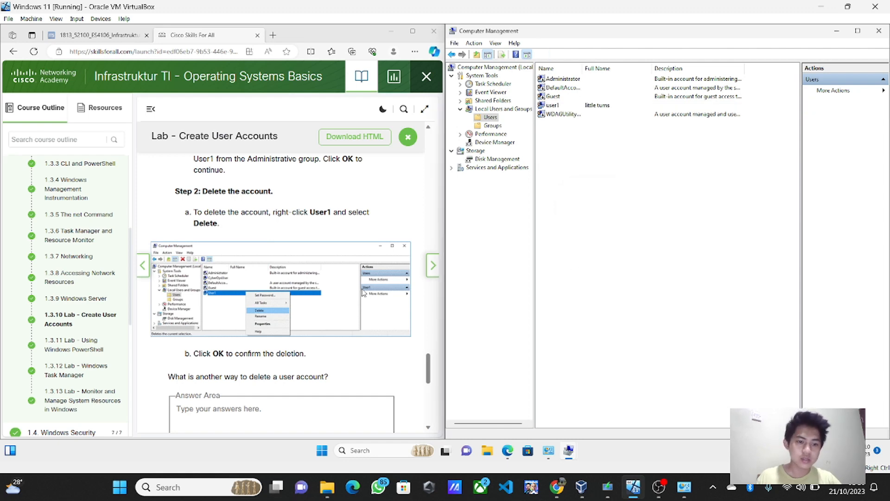
scroll(363, 293, down, 1)
Step: Answer the other deletion method question with 'Start -> Computer Management -> Local Users and Groups -> User' and show the answer
scroll(363, 292, down, 1)
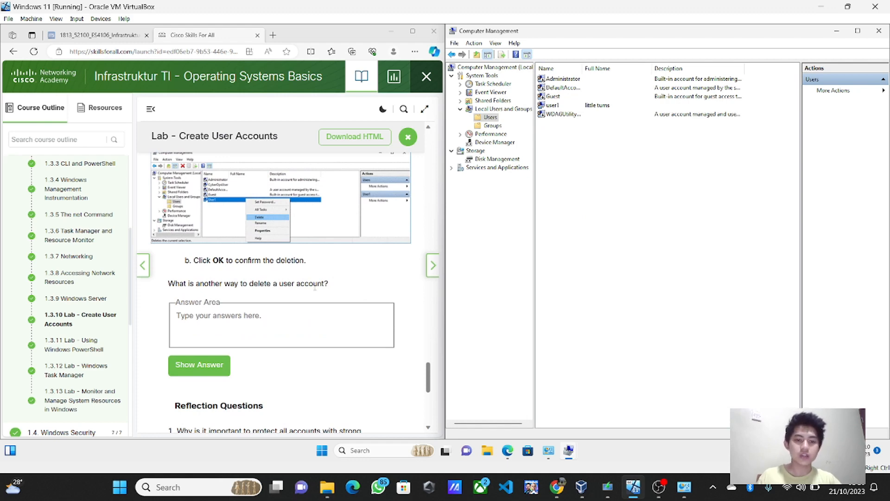
scroll(315, 288, up, 2)
scroll(286, 320, down, 1)
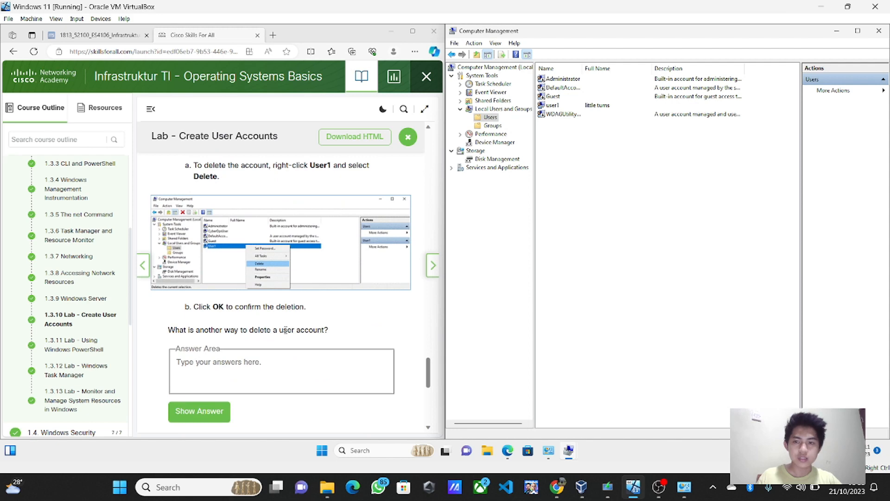
scroll(286, 329, down, 3)
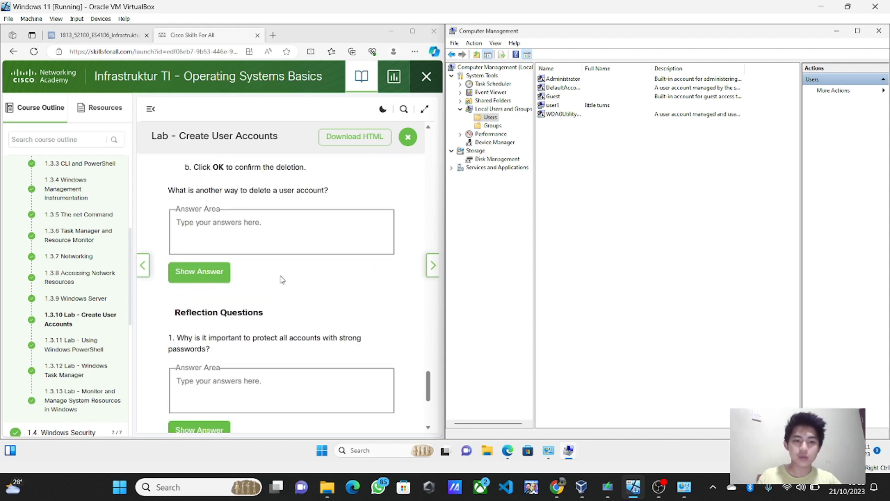
scroll(282, 280, up, 1)
click(265, 266)
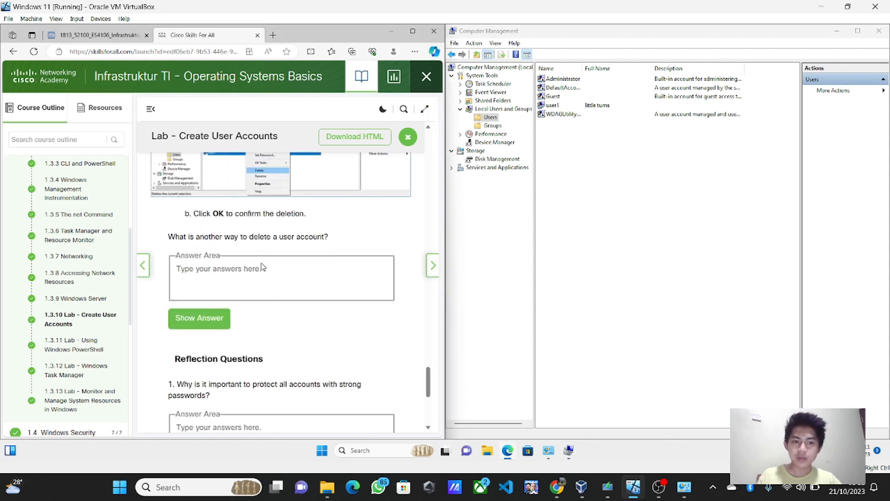
text(Start)
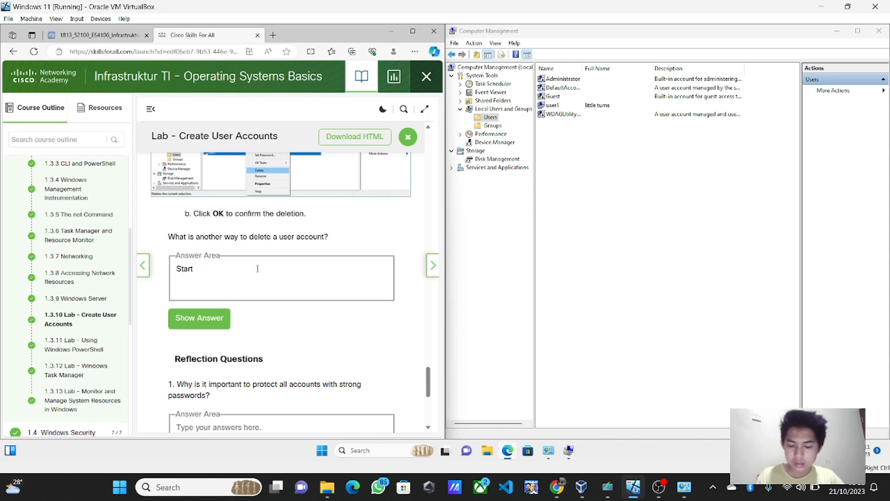
text( -)
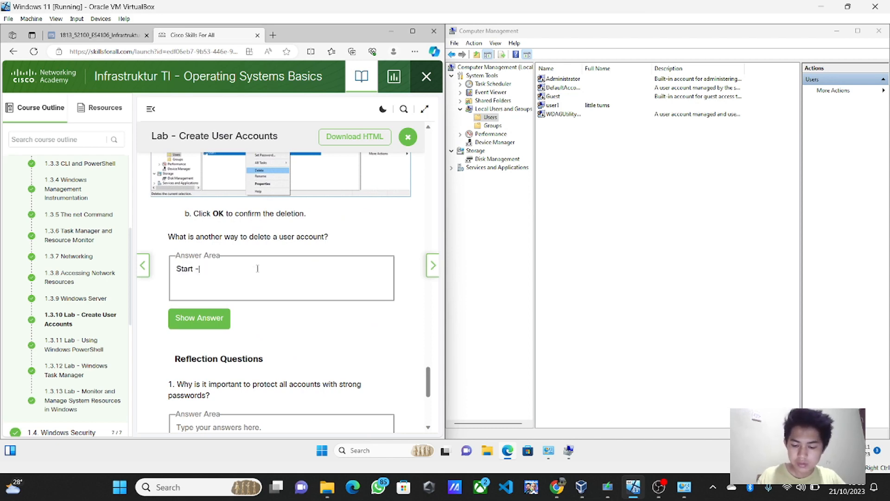
text(>)
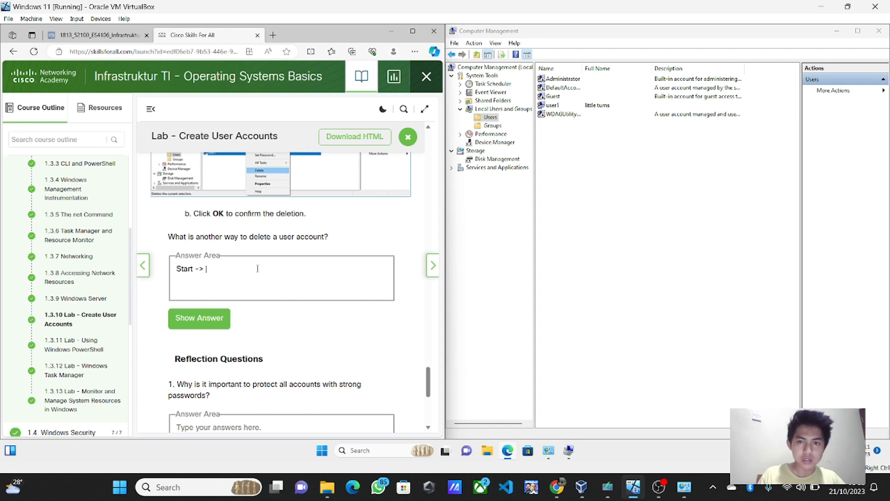
text( Com)
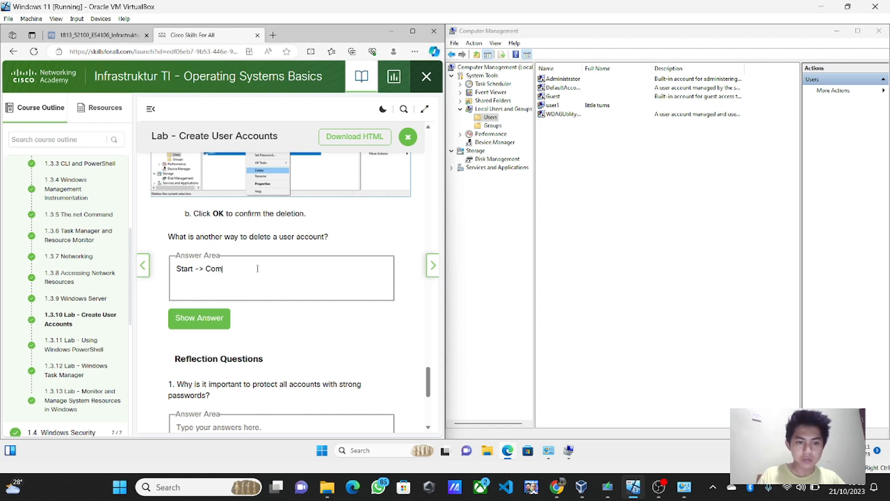
text(puter MA)
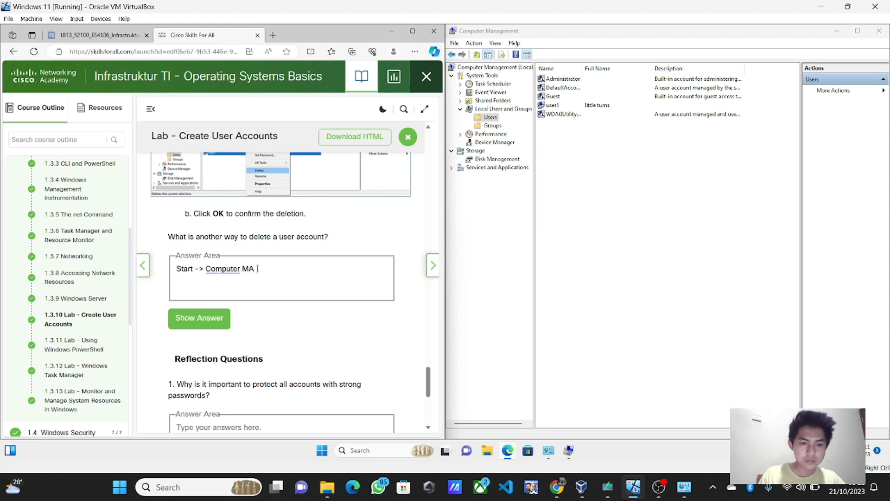
key(BackSpace)
text(anagement)
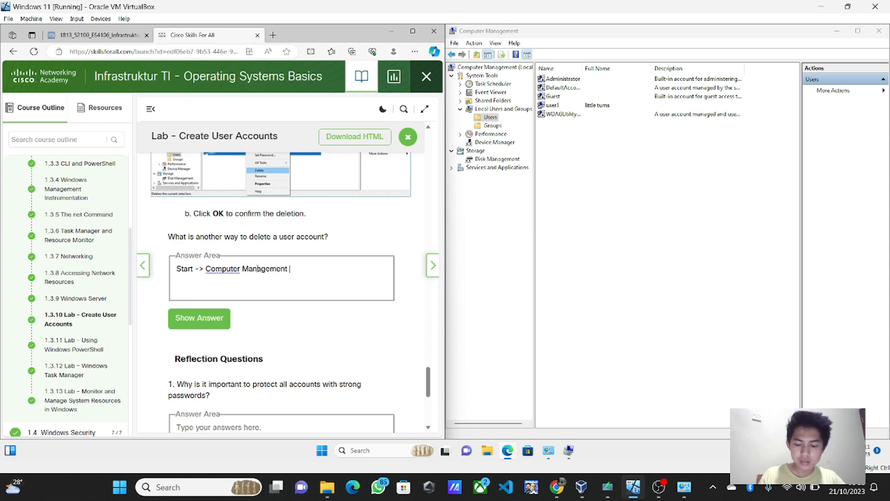
text( ->)
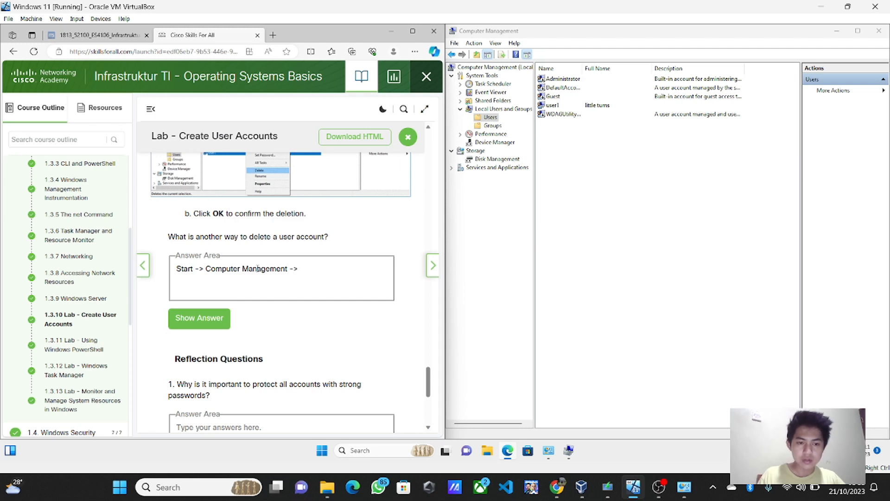
text( Local Us)
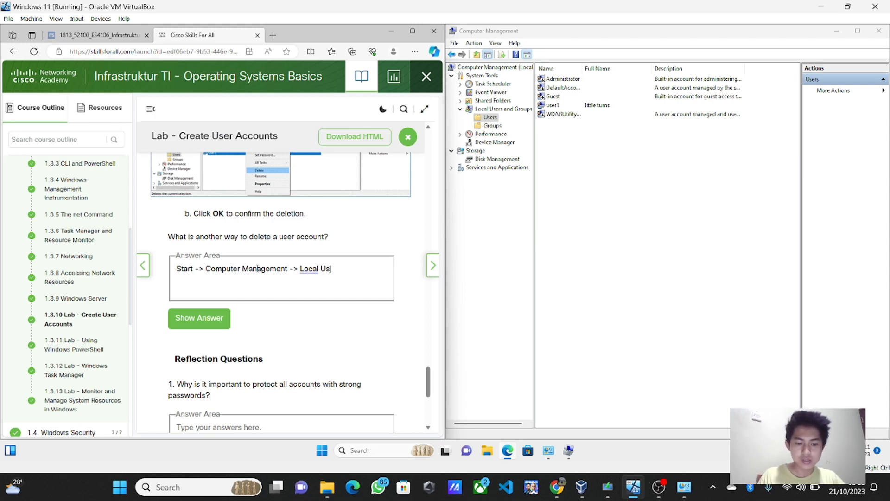
text(ers and )
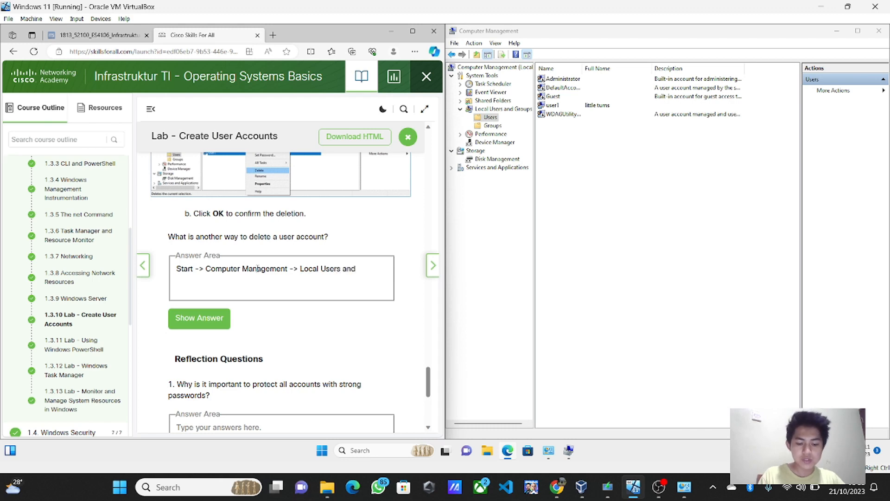
text(Groups )
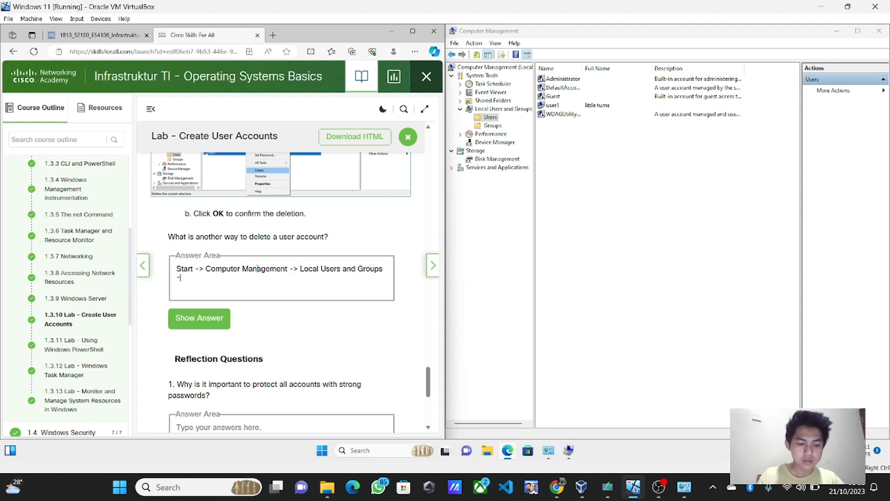
text(-> )
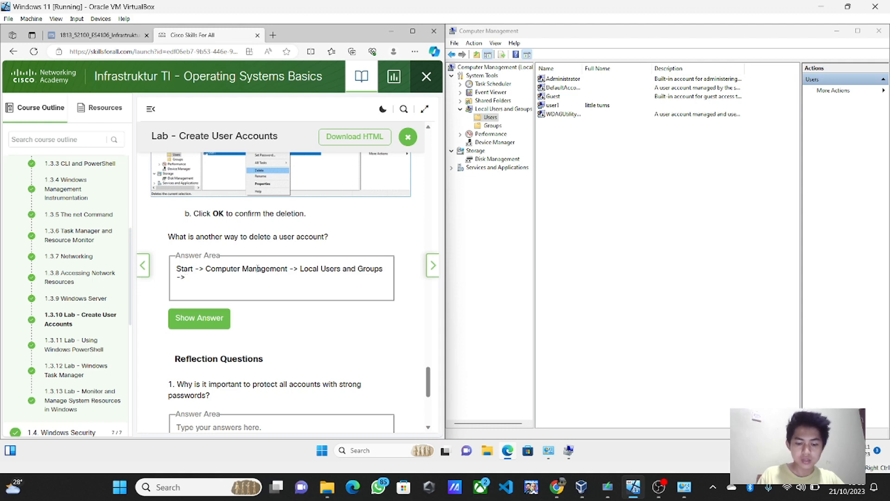
text(User)
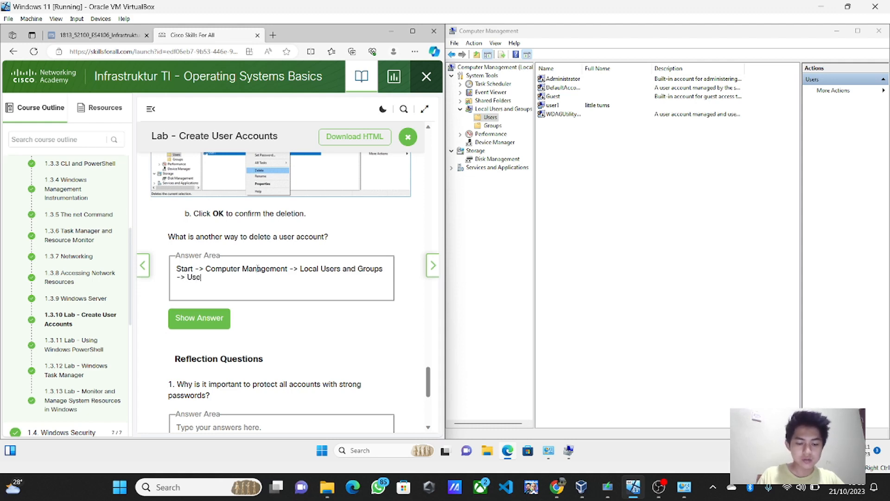
click(206, 326)
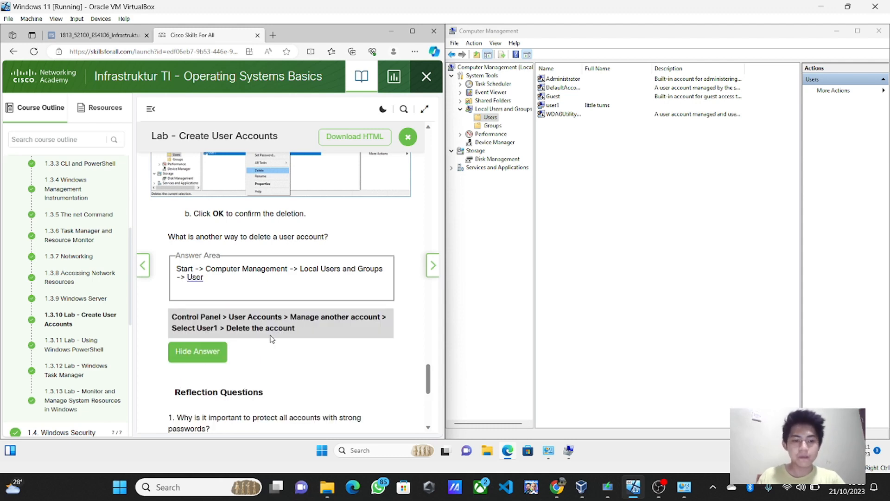
Step: Scroll the lab page down to the Reflection Questions
scroll(271, 339, down, 4)
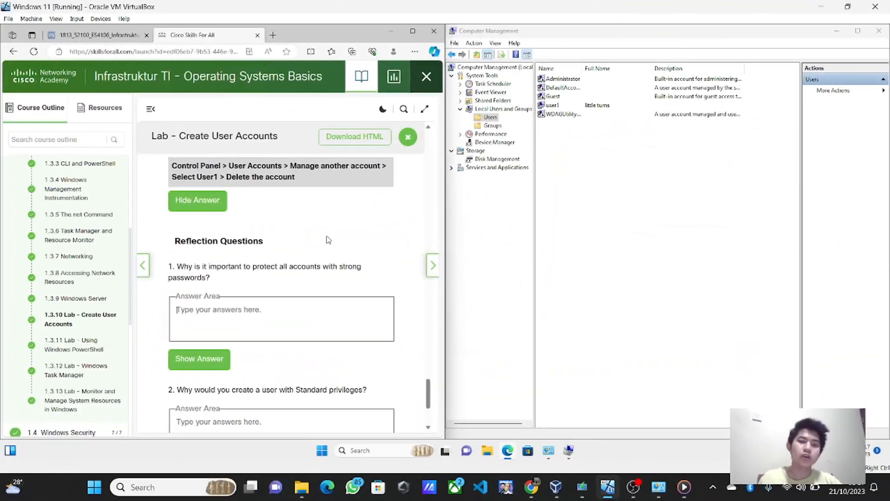
scroll(328, 239, down, 1)
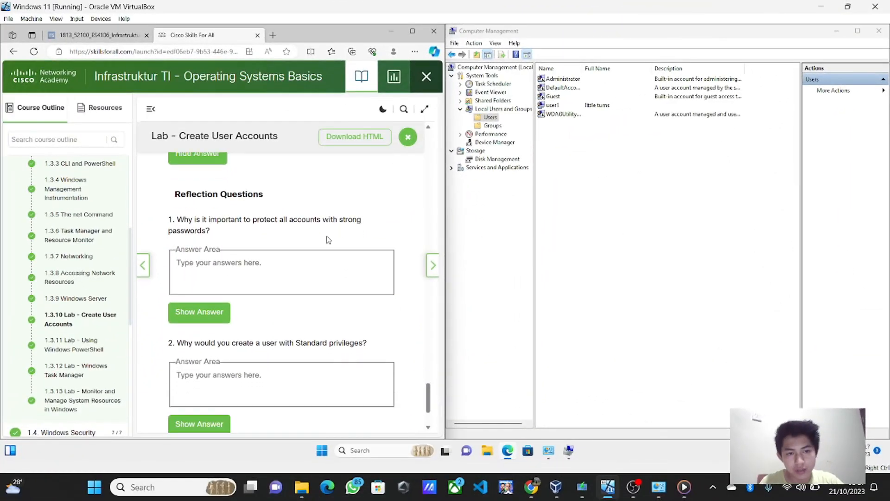
scroll(328, 239, up, 9)
scroll(328, 239, down, 5)
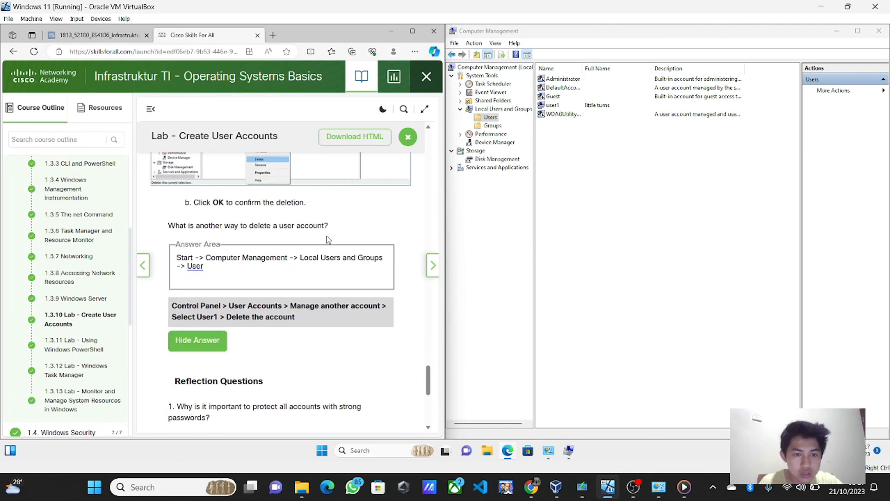
scroll(327, 237, down, 4)
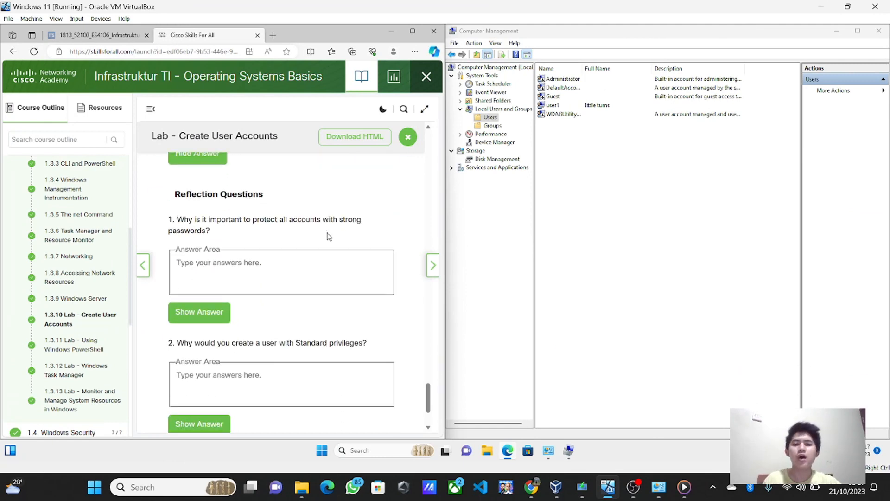
Step: Type 'Agar mudah di hack' in the first reflection answer box and show its official answer
click(304, 264)
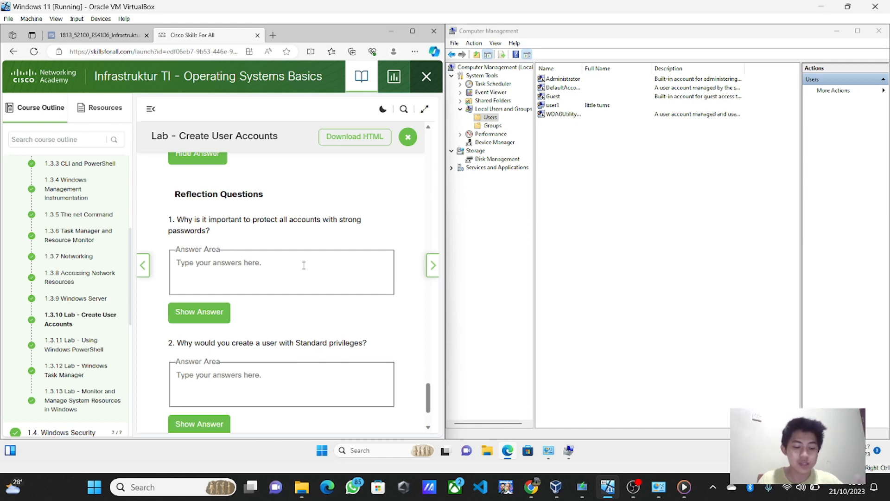
text(Ag)
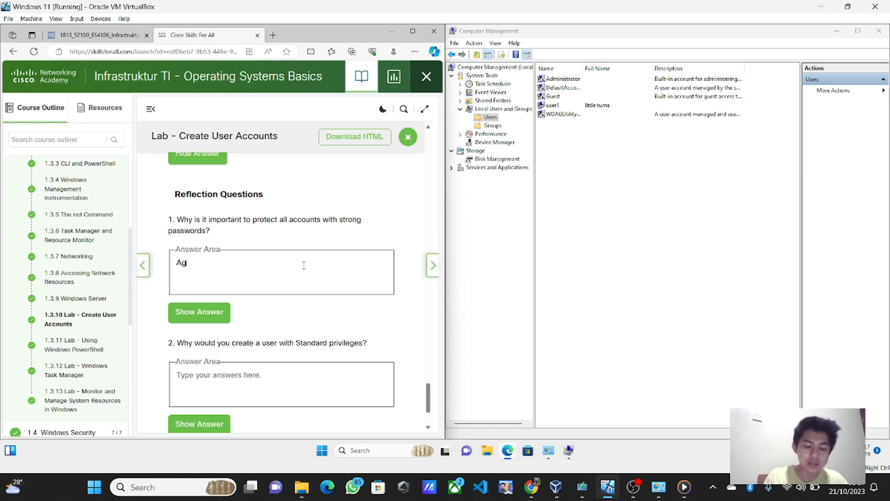
text(ar mudah )
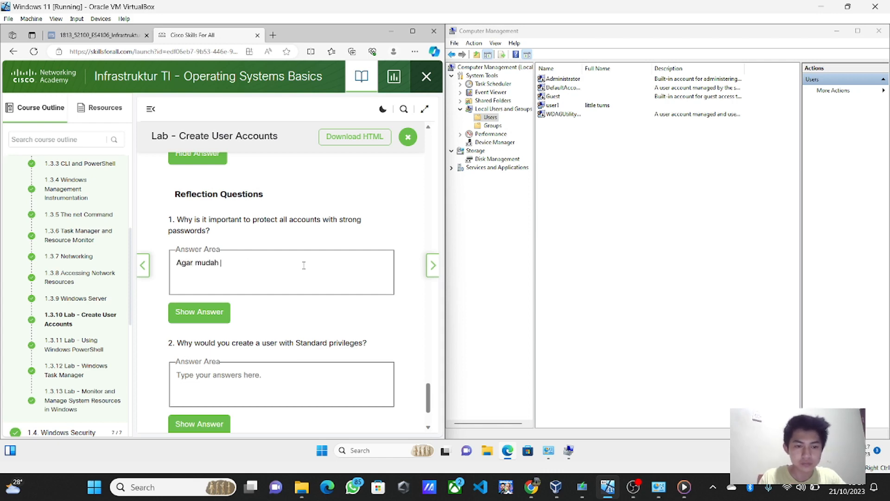
text(di hack)
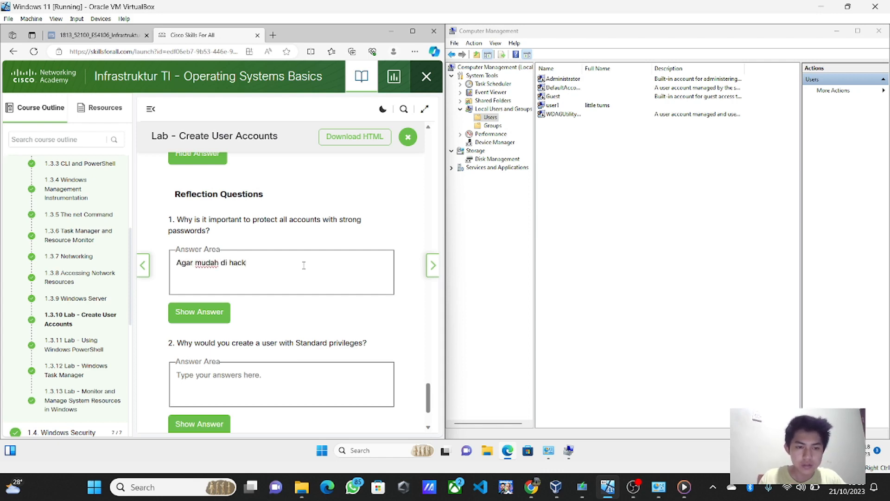
click(214, 311)
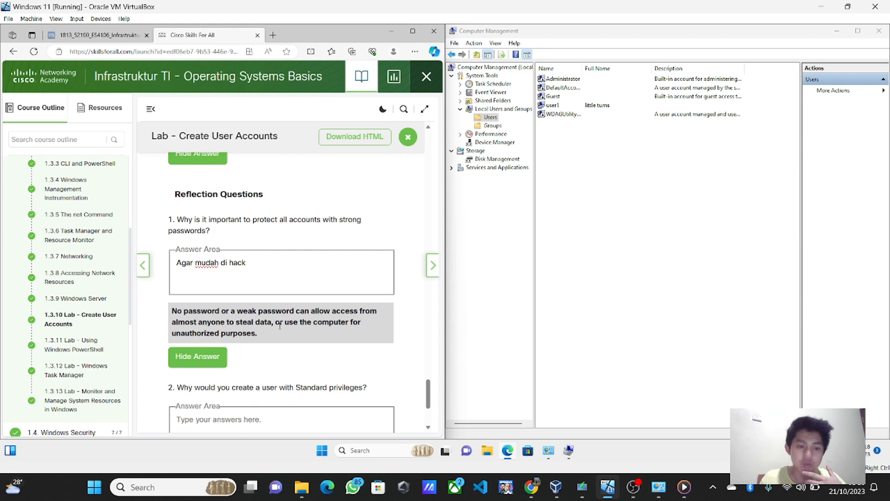
scroll(279, 326, down, 3)
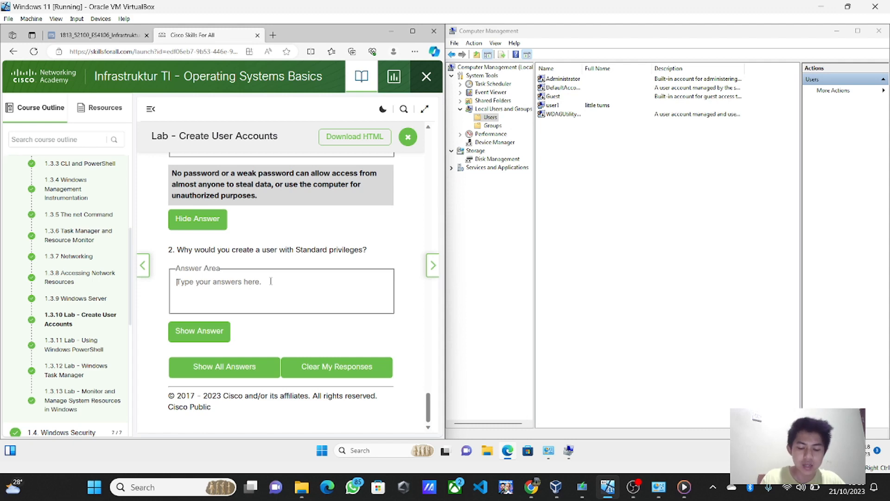
Step: Answer question 2 with 'Tidak, karena kita menggunakan standard privileges, maka keamanan device kita akan berkurang/weaken' and show the answer
text(Tidak,)
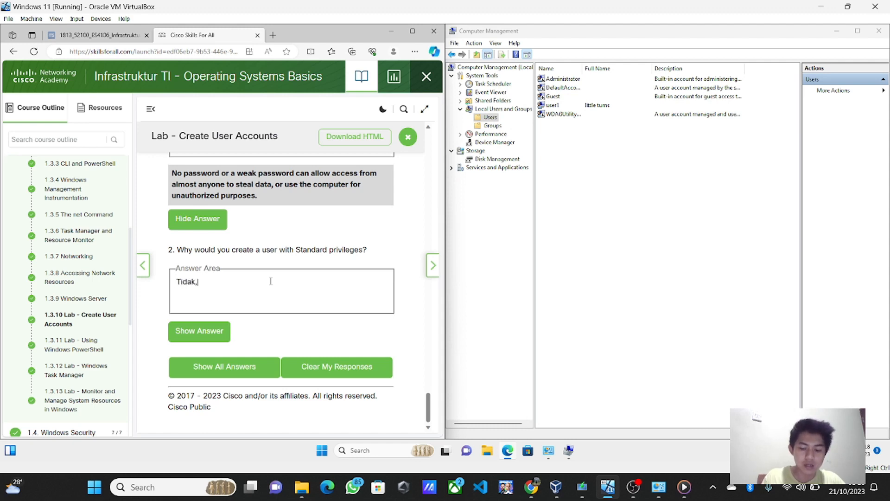
text( karena )
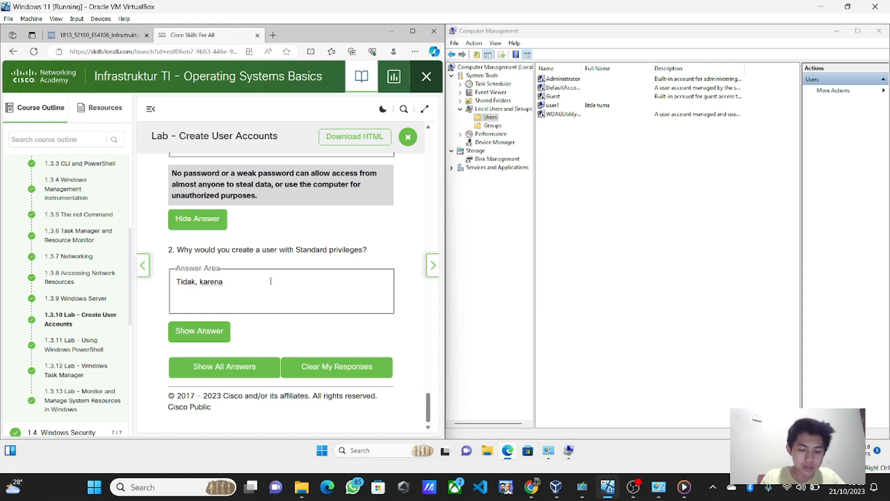
text(ki)
key(BackSpace)
key(BackSpace)
text(ki)
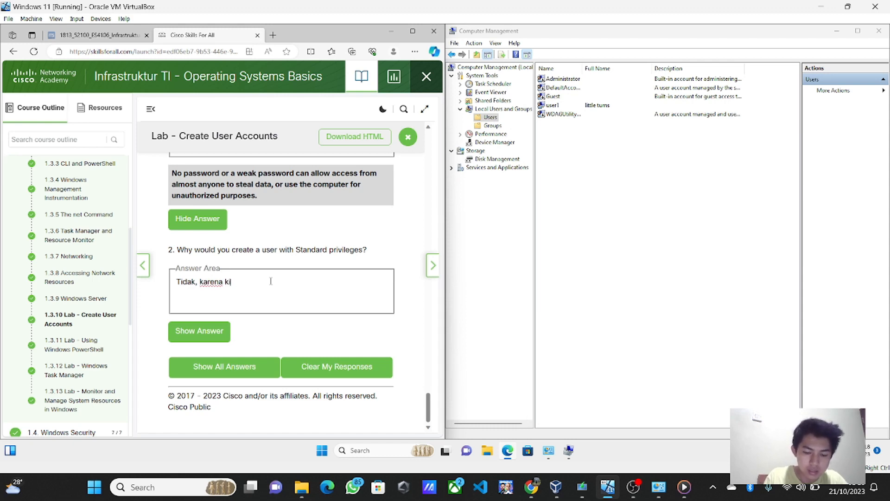
text(ta menggunakan )
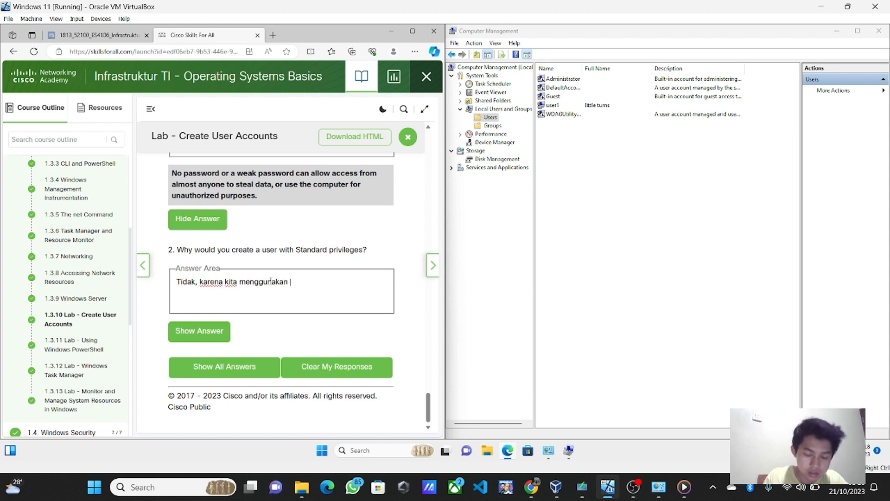
text(standard)
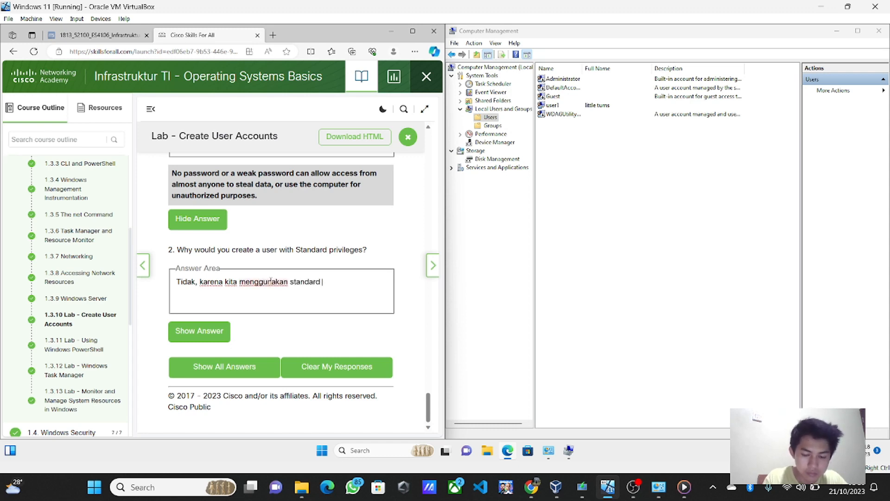
text( privi)
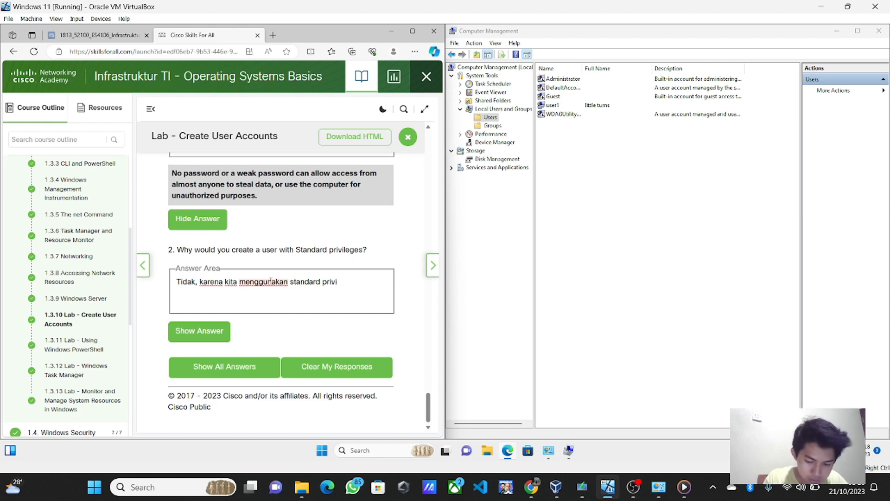
text(leges)
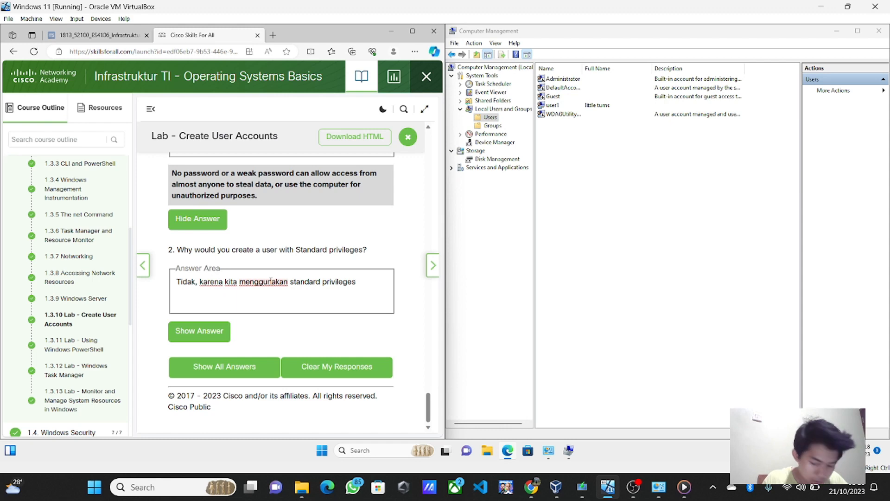
text(, maka )
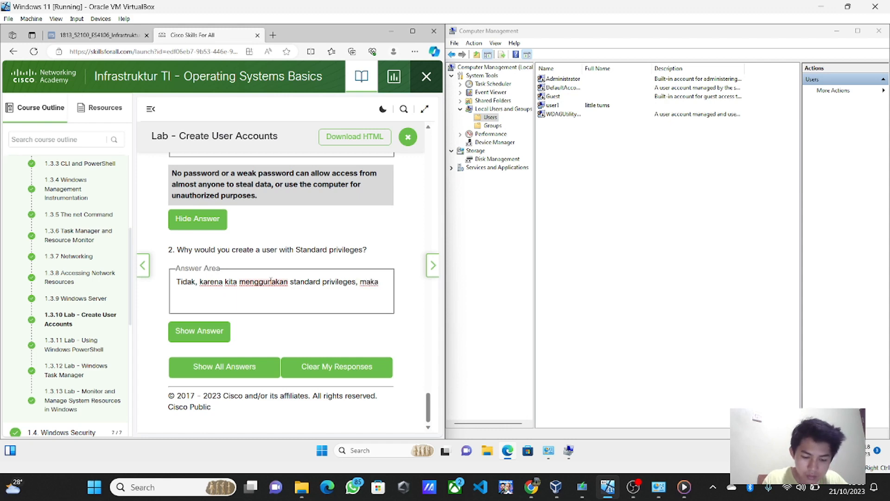
text(kema)
key(BackSpace)
text(ama)
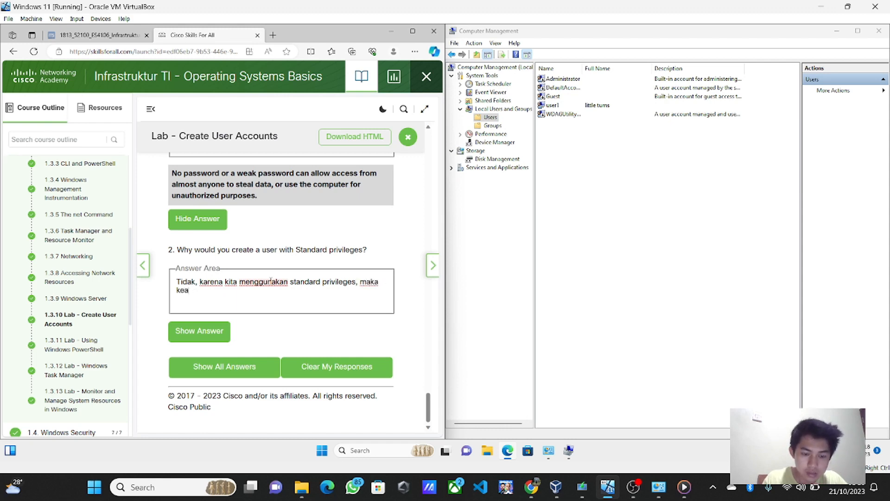
text(nan )
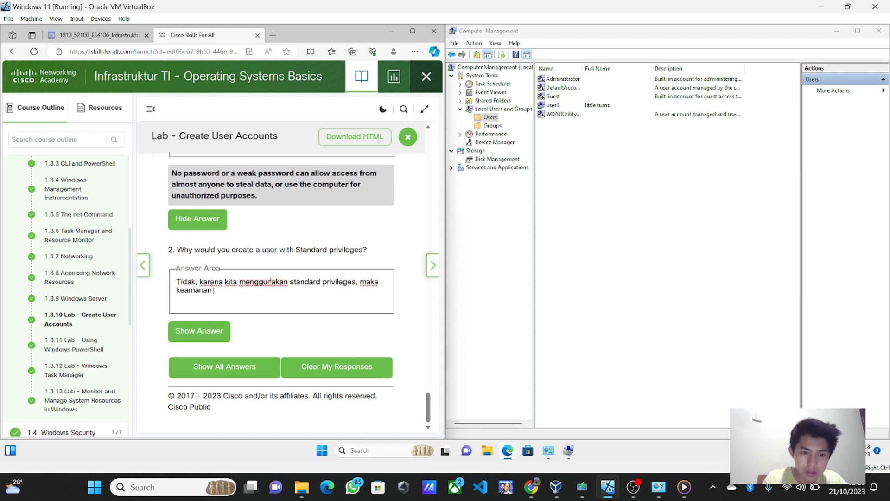
text(device )
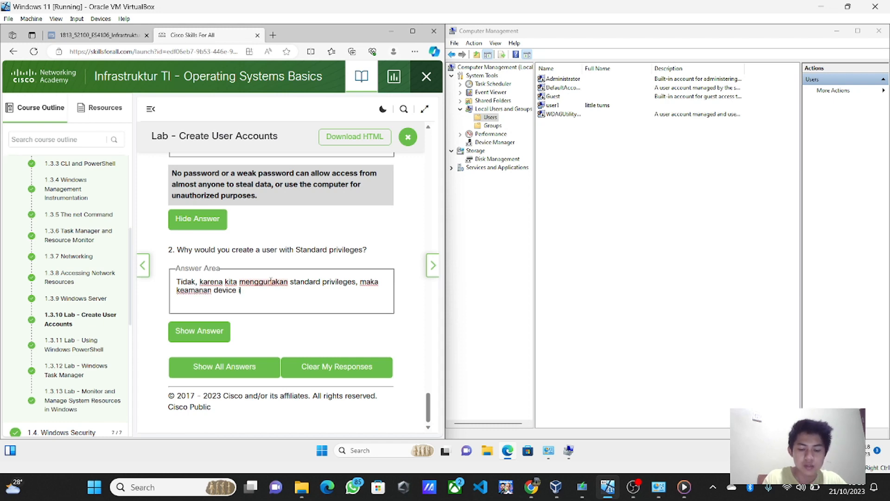
text(kita akan berkurang)
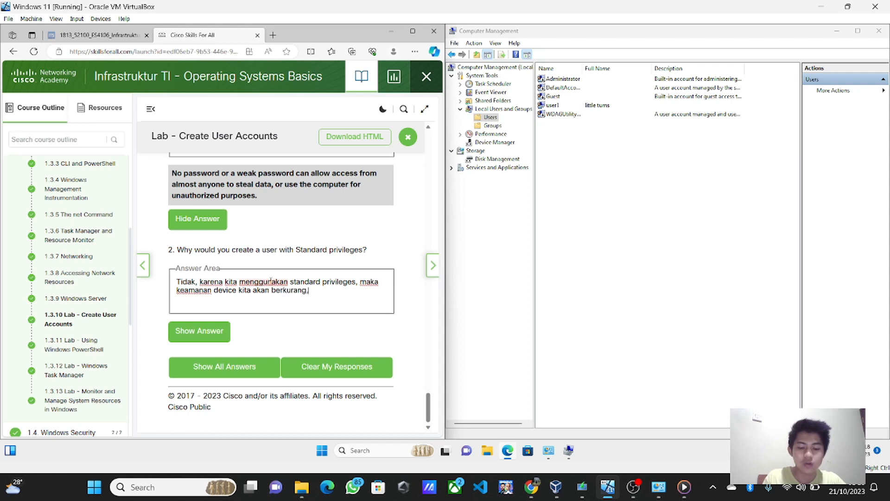
text(/weaken)
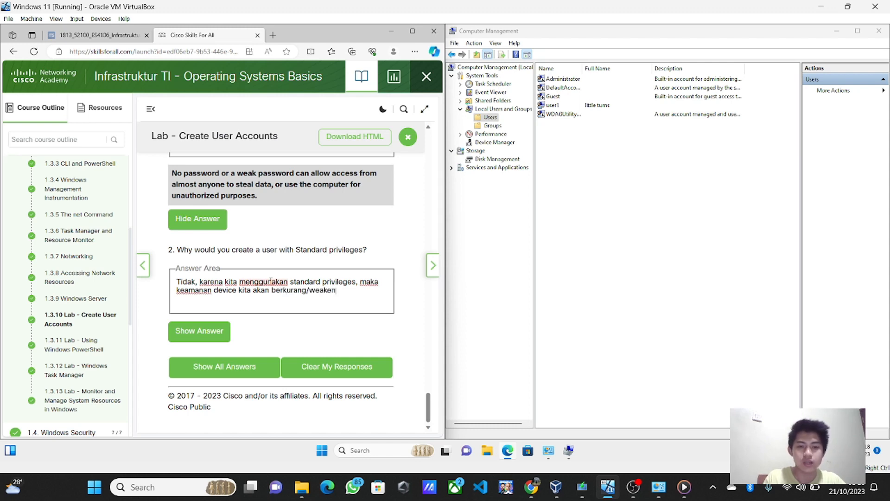
click(214, 329)
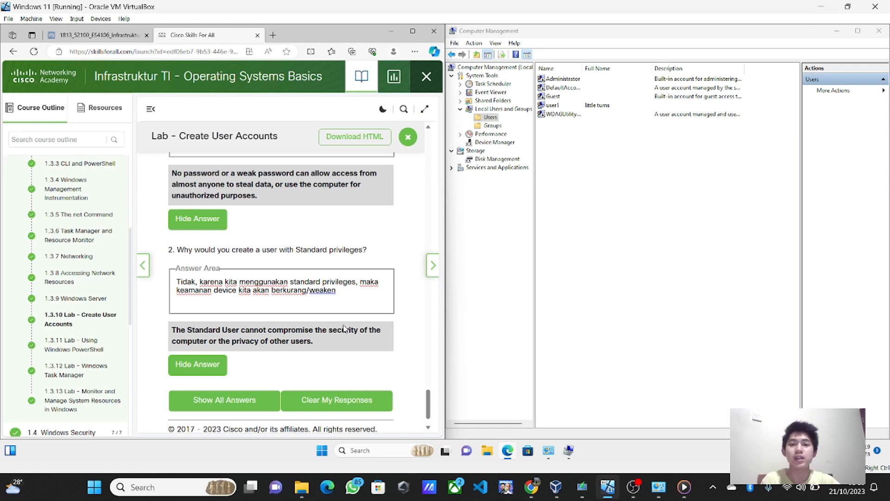
scroll(344, 328, down, 1)
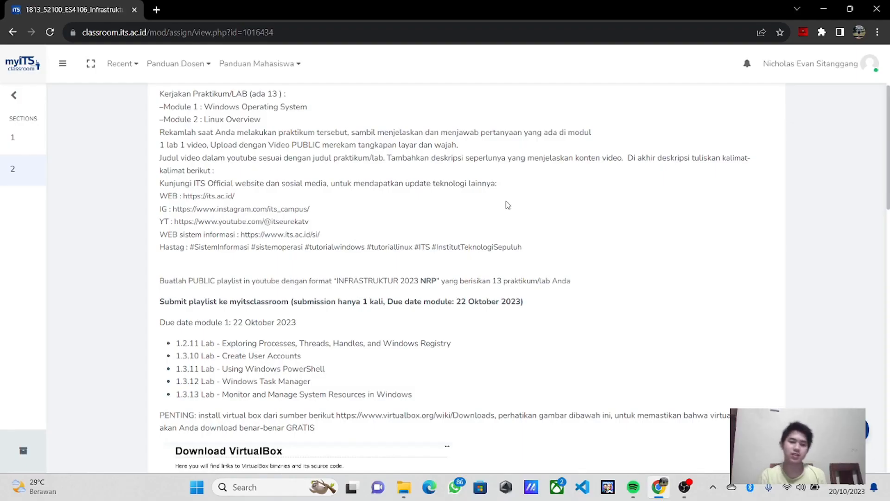
scroll(507, 201, up, 2)
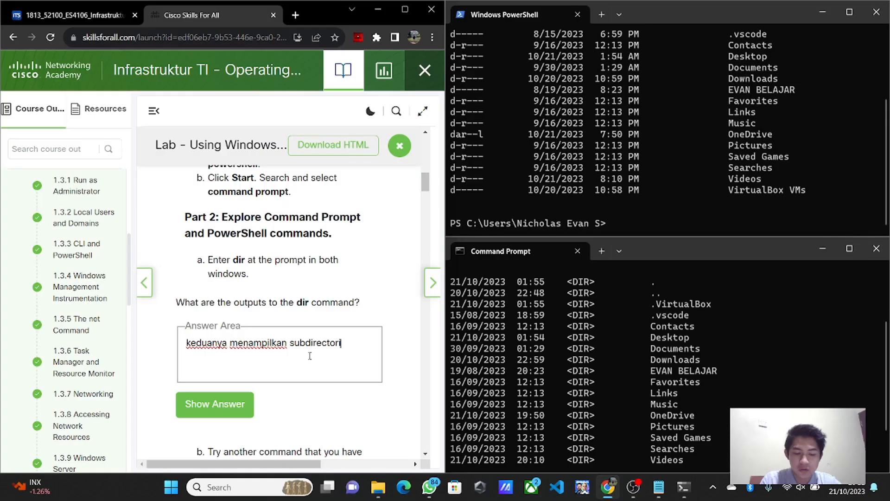
Step: Type 'ies,' to finish the word subdirectories in the dir-command answer
text(ies,)
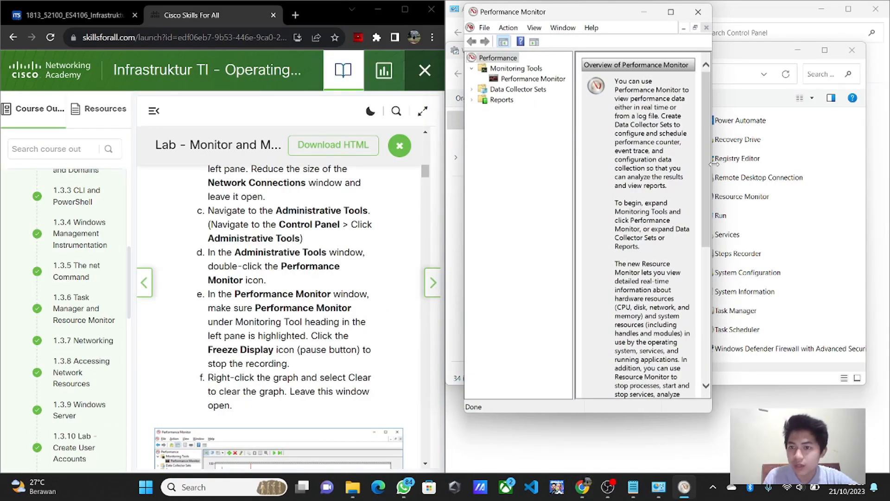
scroll(714, 173, down, 2)
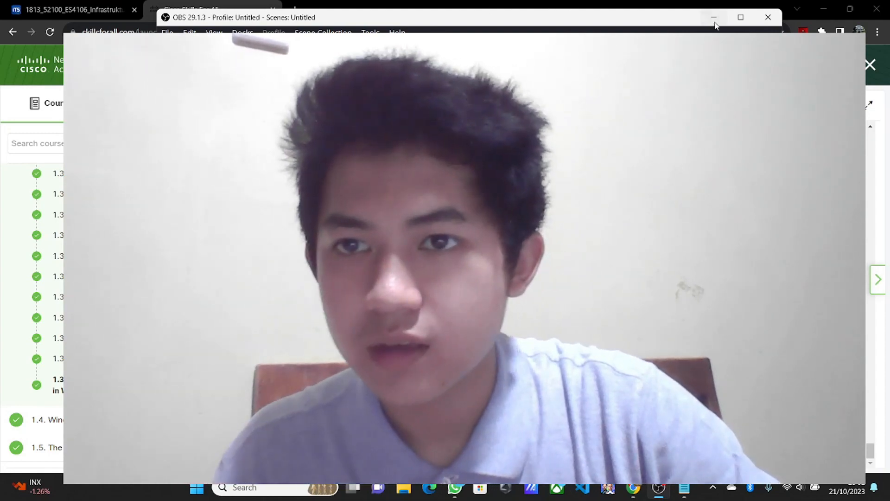
Step: Minimise the OBS Studio window
click(714, 21)
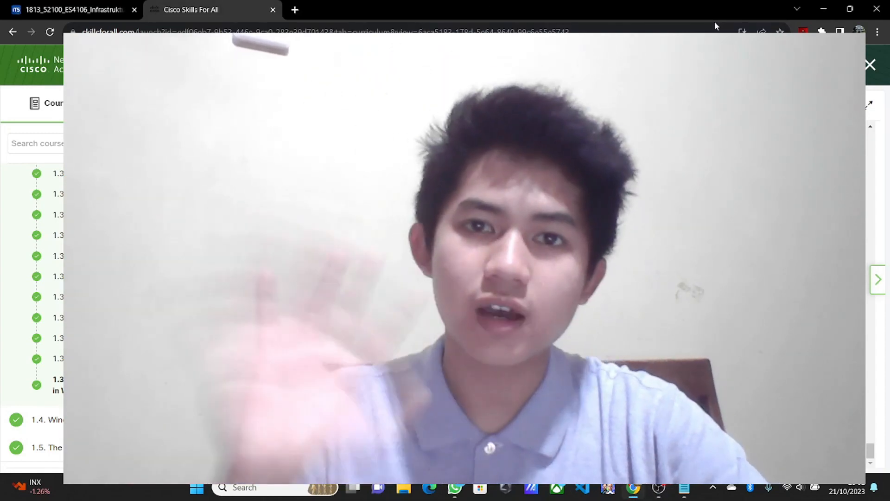